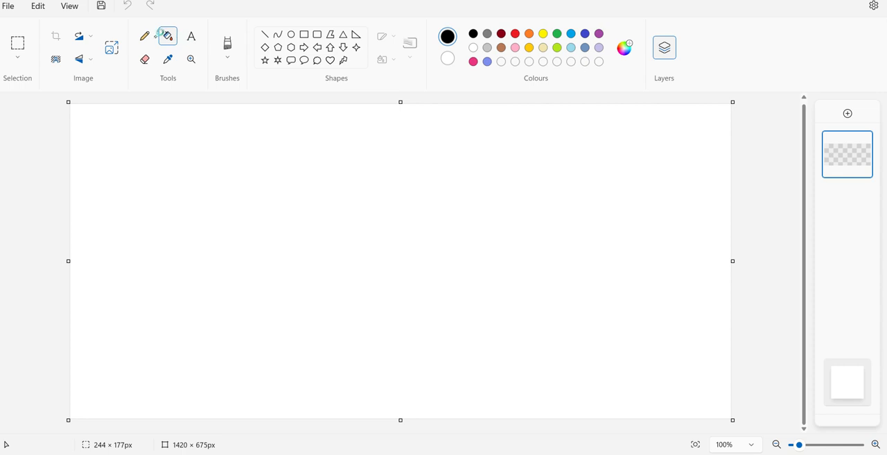
- Sketch a small freehand circle with the Pencil and erase it with the Eraser
{"action": "left_click", "coordinate": [145, 36]}
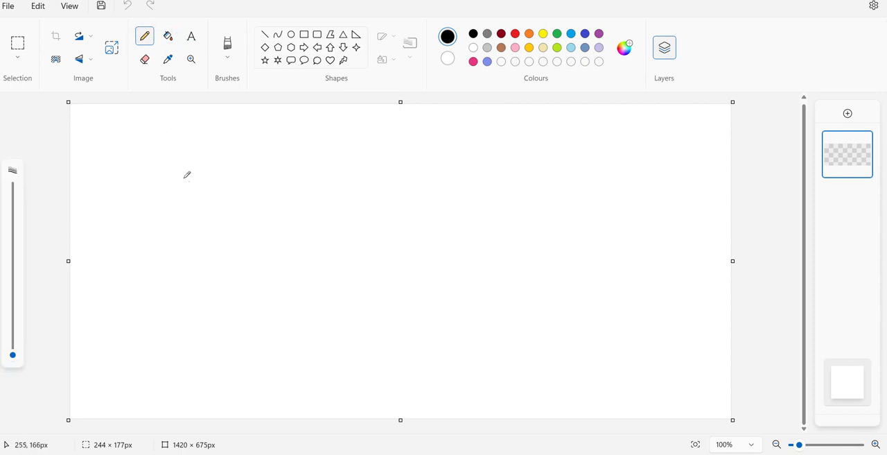
{"action": "left_click_drag", "start_coordinate": [217, 157], "coordinate": [204, 165]}
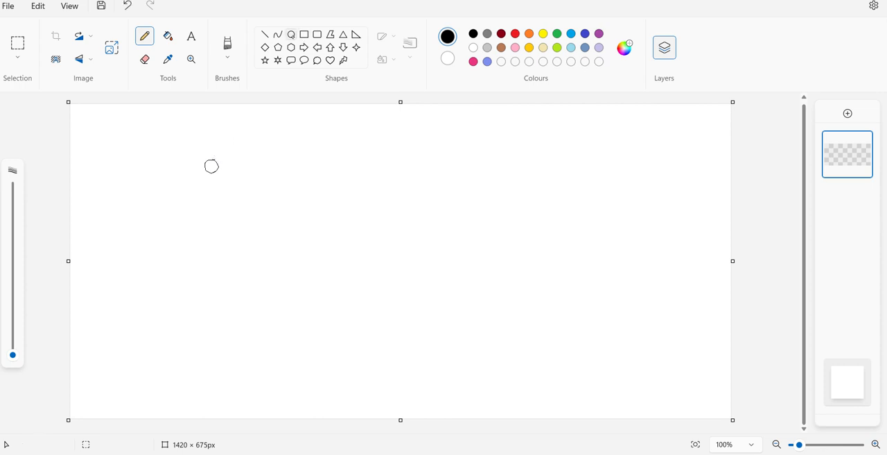
{"action": "left_click", "coordinate": [291, 35]}
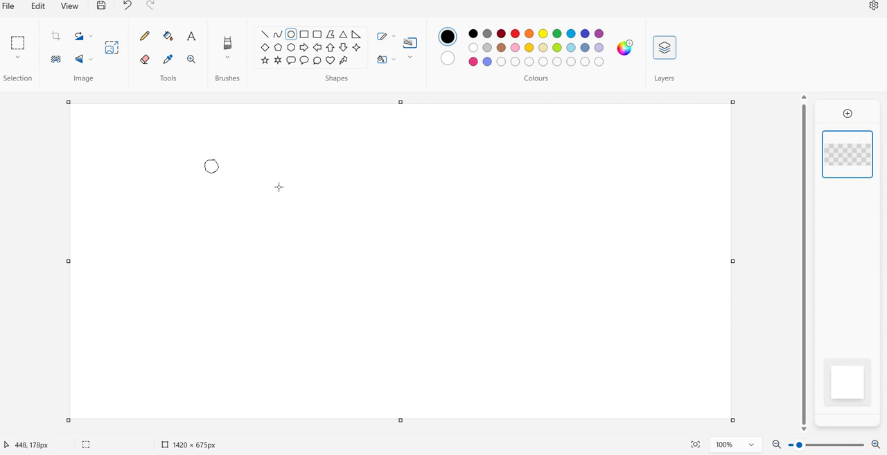
{"action": "left_click", "coordinate": [146, 60]}
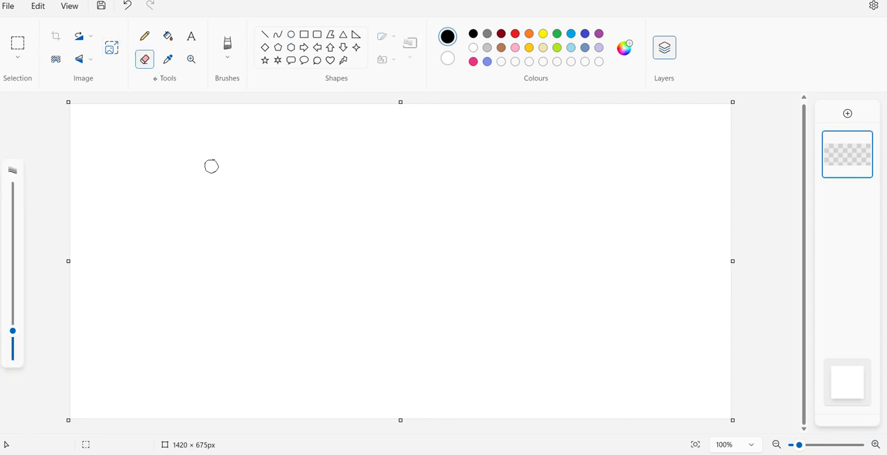
{"action": "mouse_move", "coordinate": [224, 176]}
{"action": "left_mouse_down"}
{"action": "mouse_move", "coordinate": [200, 167]}
{"action": "mouse_move", "coordinate": [208, 160]}
{"action": "left_mouse_up"}
{"action": "left_click", "coordinate": [265, 34]}
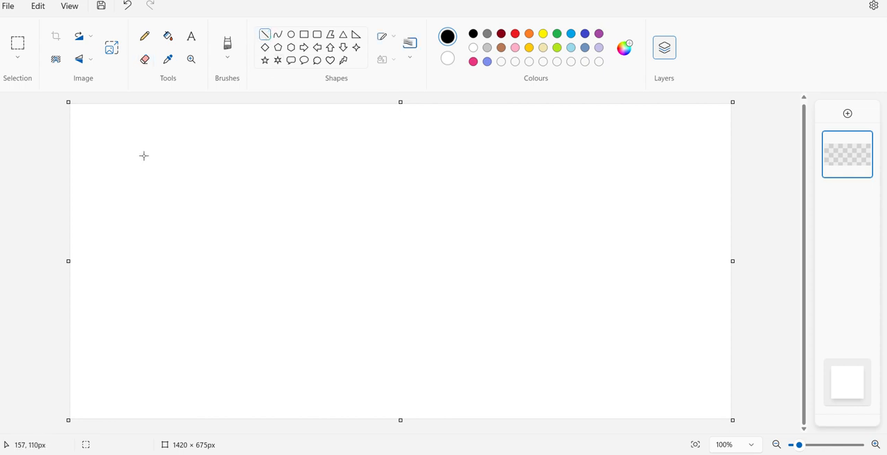
{"action": "left_click_drag", "start_coordinate": [147, 149], "coordinate": [148, 149]}
{"action": "right_click", "coordinate": [147, 149]}
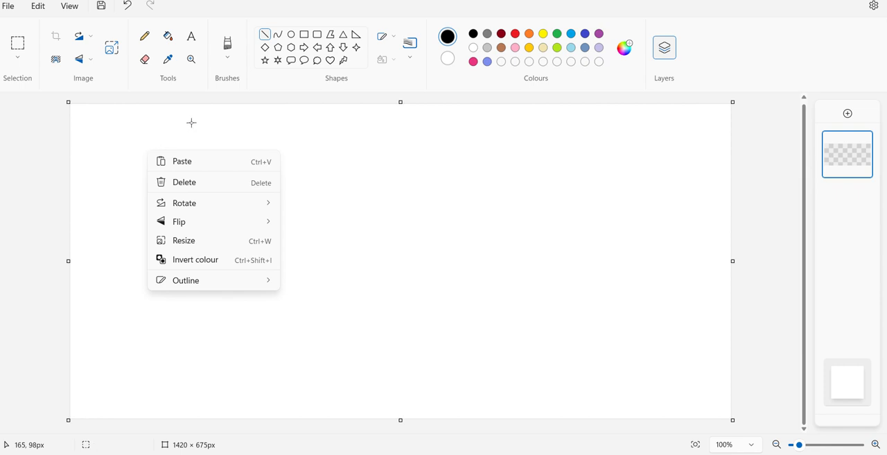
{"action": "left_click", "coordinate": [168, 36]}
- Draw two short vertical strokes and one horizontal stroke with the Pencil, plus four vertical lines with the Line tool
{"action": "left_click", "coordinate": [144, 36]}
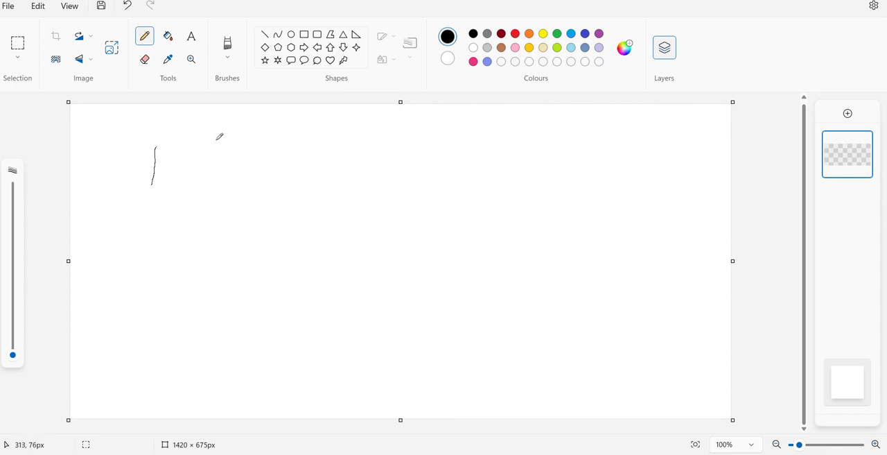
{"action": "left_click_drag", "start_coordinate": [213, 140], "coordinate": [264, 138]}
{"action": "left_click", "coordinate": [265, 34]}
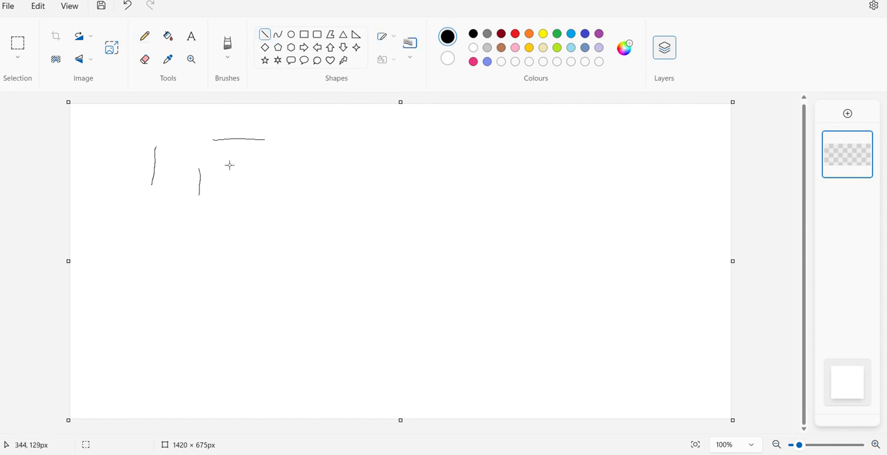
{"action": "left_click_drag", "start_coordinate": [232, 164], "coordinate": [231, 220]}
{"action": "mouse_move", "coordinate": [249, 163]}
{"action": "left_mouse_down"}
{"action": "mouse_move", "coordinate": [248, 217]}
{"action": "mouse_move", "coordinate": [256, 206]}
{"action": "mouse_move", "coordinate": [249, 223]}
{"action": "left_mouse_up"}
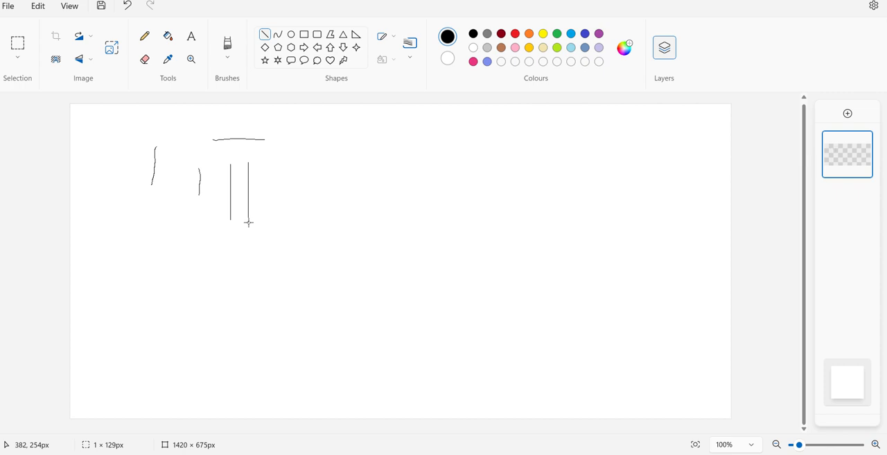
{"action": "left_click_drag", "start_coordinate": [249, 220], "coordinate": [248, 221]}
{"action": "left_click_drag", "start_coordinate": [285, 167], "coordinate": [286, 221]}
{"action": "left_click_drag", "start_coordinate": [312, 176], "coordinate": [310, 214]}
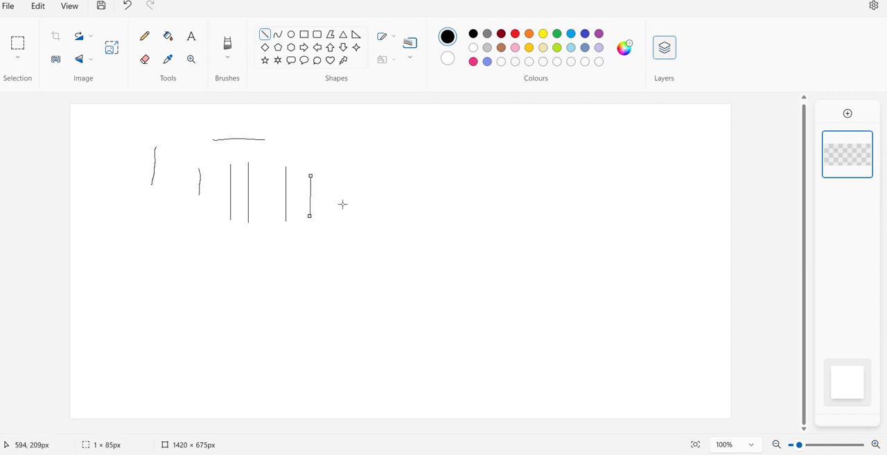
- Draw a horizontal curve about 165 px wide beside the lines and bend its middle upward into an arch
{"action": "left_click", "coordinate": [278, 35]}
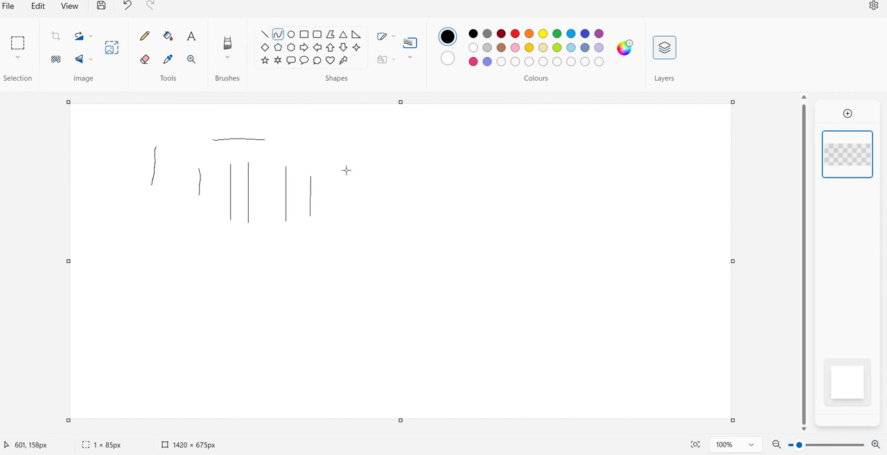
{"action": "left_click_drag", "start_coordinate": [337, 151], "coordinate": [415, 151]}
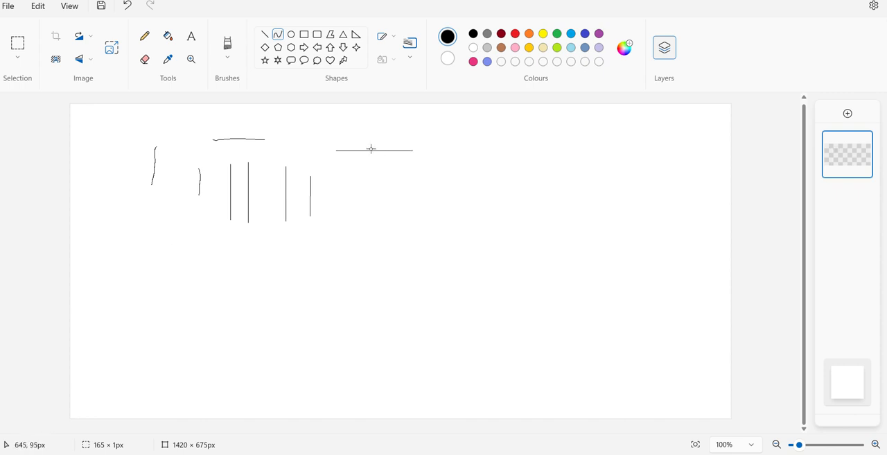
{"action": "left_click_drag", "start_coordinate": [372, 151], "coordinate": [378, 98]}
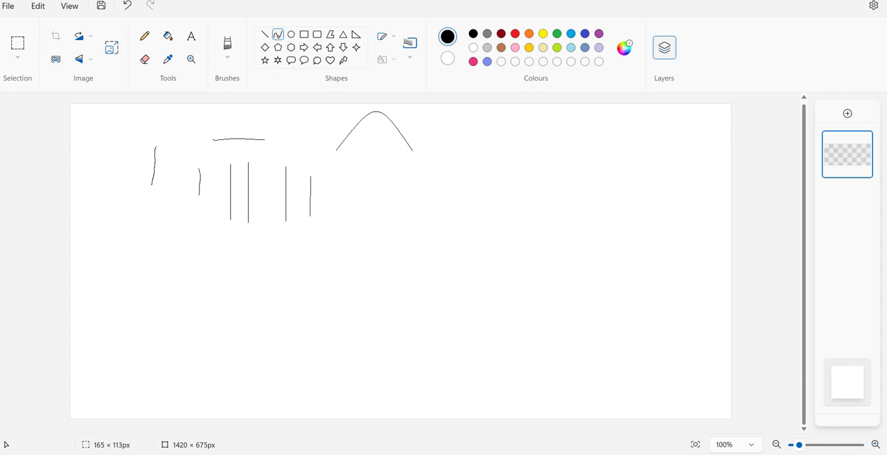
- Draw a second horizontal curve about 194 px wide below the arch and adjust its bend
{"action": "left_click_drag", "start_coordinate": [346, 200], "coordinate": [434, 202]}
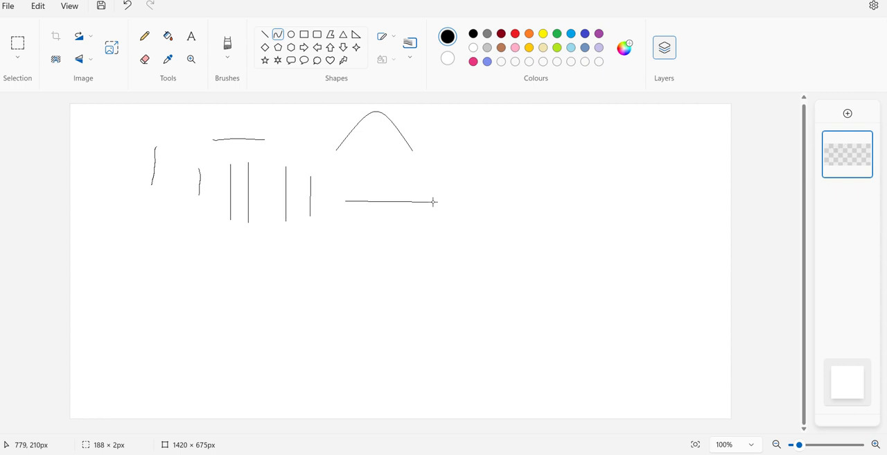
{"action": "left_click_drag", "start_coordinate": [434, 201], "coordinate": [436, 202]}
{"action": "mouse_move", "coordinate": [375, 203]}
{"action": "left_mouse_down"}
{"action": "mouse_move", "coordinate": [354, 198]}
{"action": "mouse_move", "coordinate": [358, 219]}
{"action": "mouse_move", "coordinate": [383, 198]}
{"action": "mouse_move", "coordinate": [487, 180]}
{"action": "mouse_move", "coordinate": [497, 141]}
{"action": "mouse_move", "coordinate": [374, 216]}
{"action": "mouse_move", "coordinate": [397, 229]}
{"action": "mouse_move", "coordinate": [384, 203]}
{"action": "left_mouse_up"}
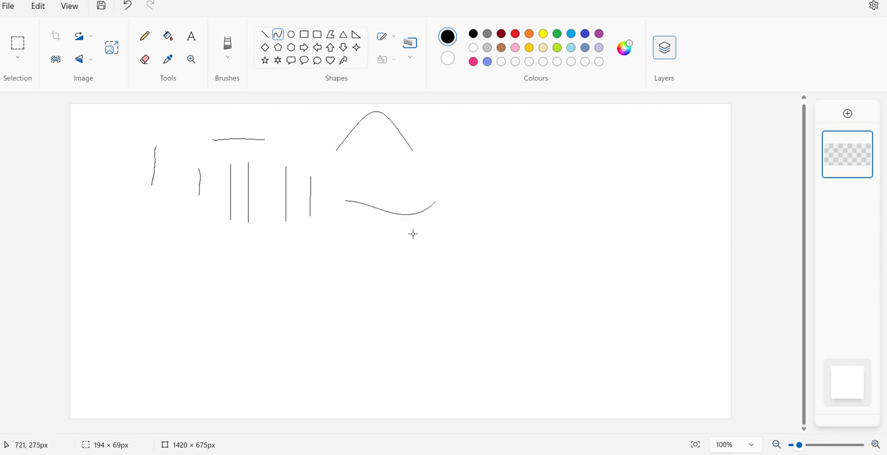
{"action": "left_click_drag", "start_coordinate": [413, 234], "coordinate": [390, 217]}
- Draw a short steep curve down from the horizontal line and bend it into an open C-shaped hook facing left
{"action": "left_click_drag", "start_coordinate": [346, 199], "coordinate": [356, 249]}
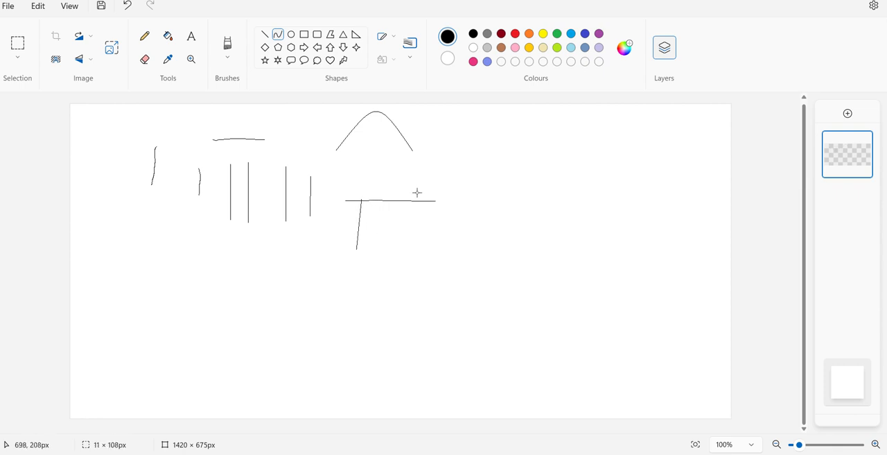
{"action": "left_click_drag", "start_coordinate": [417, 193], "coordinate": [568, 250]}
{"action": "left_click_drag", "start_coordinate": [422, 219], "coordinate": [423, 266]}
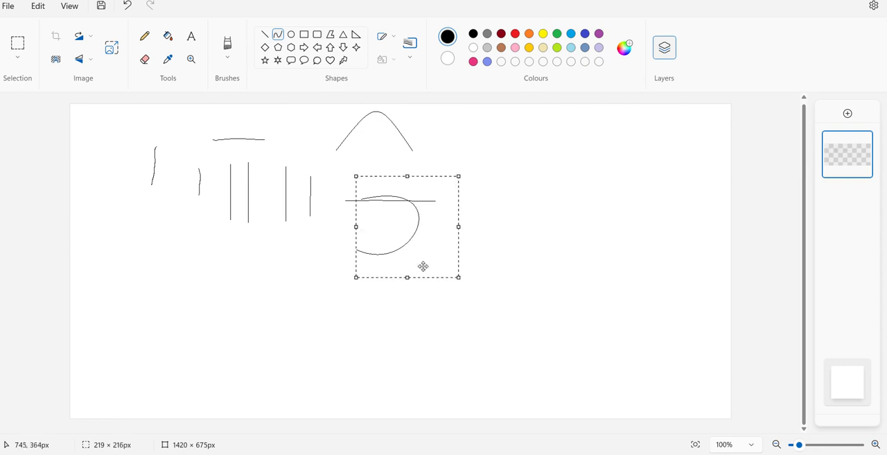
{"action": "left_click", "coordinate": [256, 284]}
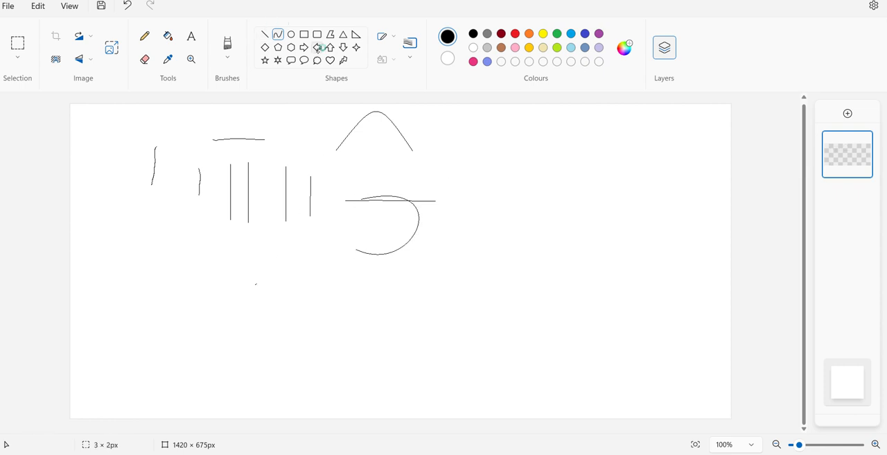
- Draw an oval about 137 × 148 px and, to its right, a rectangle about 198 × 133 px
{"action": "left_click", "coordinate": [292, 34]}
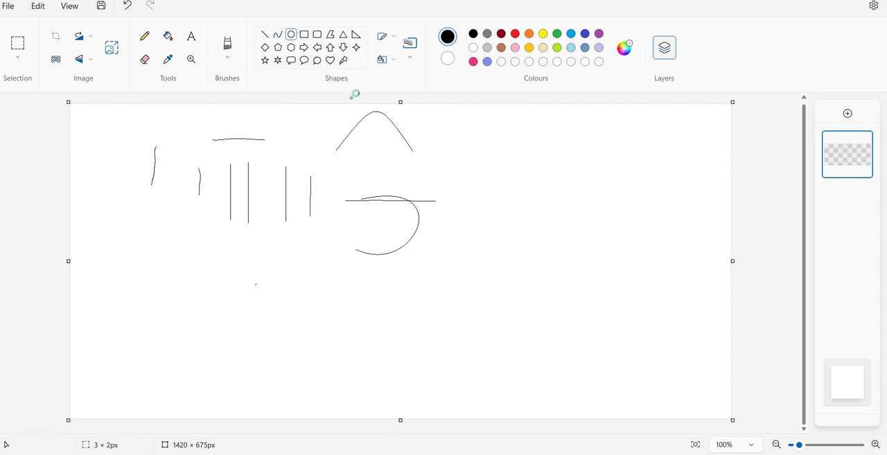
{"action": "left_click_drag", "start_coordinate": [466, 146], "coordinate": [531, 215]}
{"action": "left_click", "coordinate": [305, 34]}
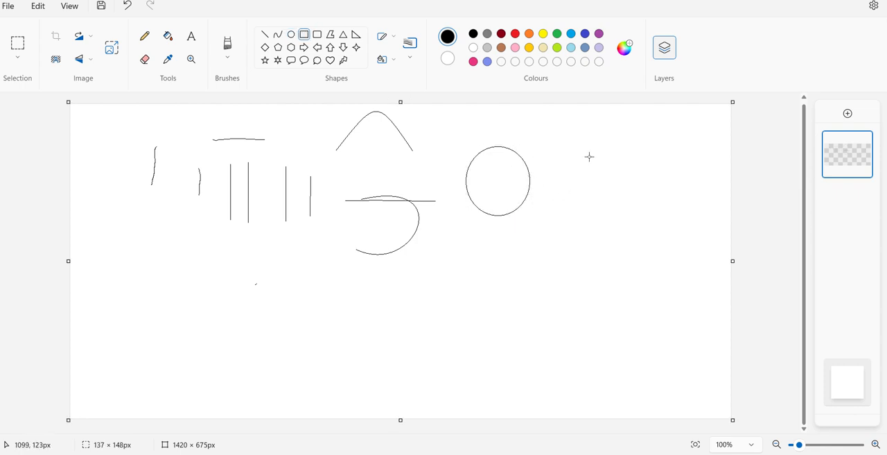
{"action": "left_click_drag", "start_coordinate": [589, 157], "coordinate": [678, 217]}
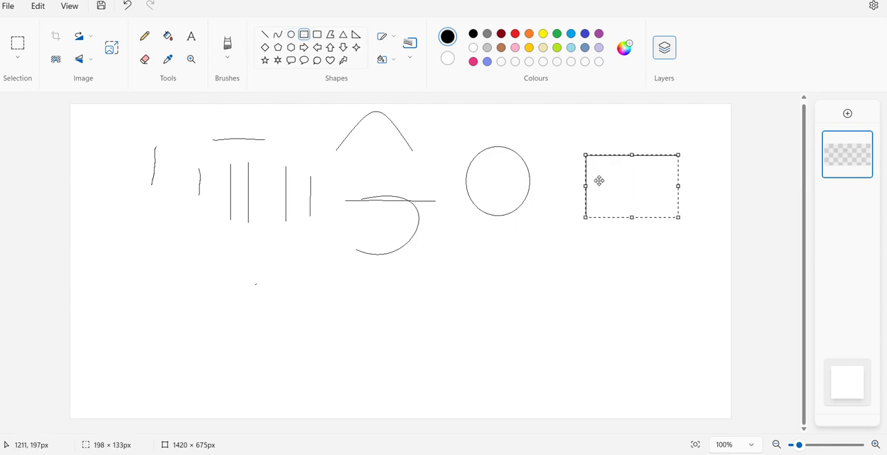
- Draw a rounded rectangle about 202 × 103 px and a three-sided polygon about 161 × 132 px below the line strokes
{"action": "left_click", "coordinate": [317, 34]}
{"action": "left_click_drag", "start_coordinate": [106, 237], "coordinate": [201, 285]}
{"action": "left_click", "coordinate": [331, 34]}
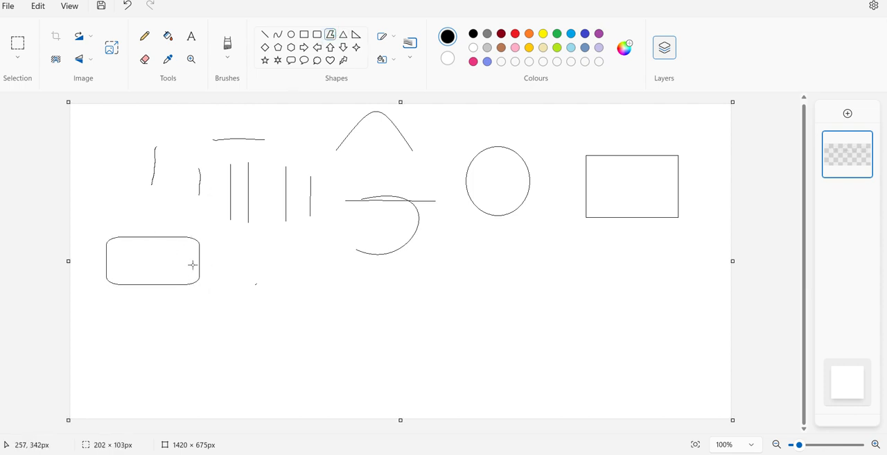
{"action": "left_click_drag", "start_coordinate": [245, 255], "coordinate": [232, 318]}
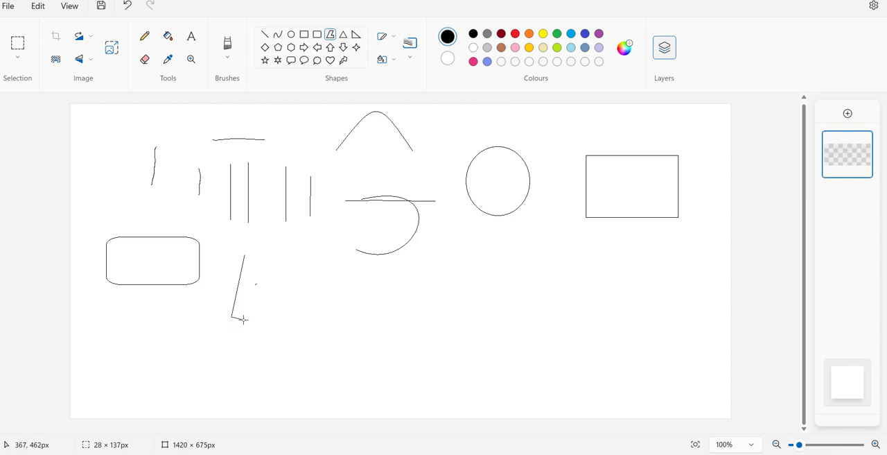
{"action": "left_click_drag", "start_coordinate": [244, 319], "coordinate": [307, 317]}
{"action": "double_click", "coordinate": [245, 257]}
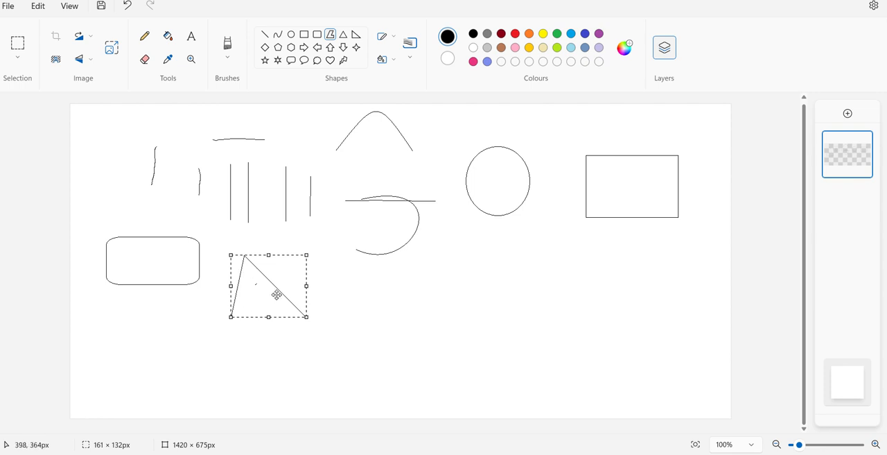
- Draw a wide triangle about 273 × 117 px, a tall one about 109 × 212 px, and a diamond about 111 × 122 px
{"action": "left_click", "coordinate": [343, 34]}
{"action": "left_click_drag", "start_coordinate": [331, 268], "coordinate": [459, 322]}
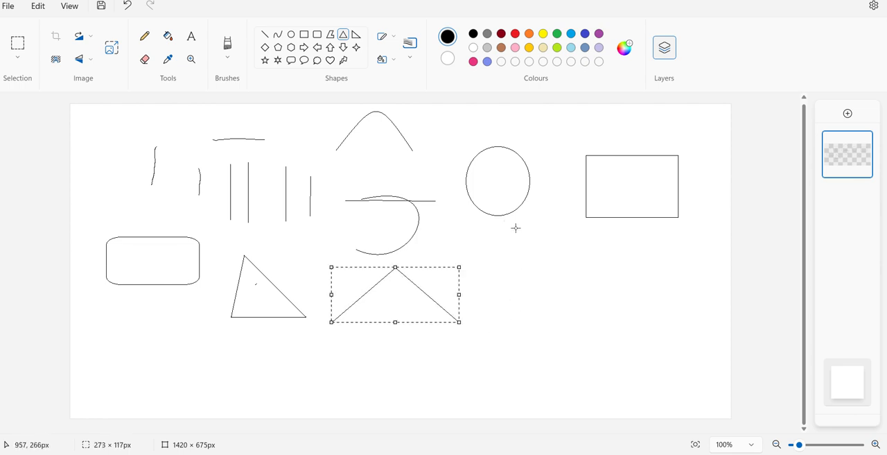
{"action": "left_click_drag", "start_coordinate": [515, 227], "coordinate": [464, 326]}
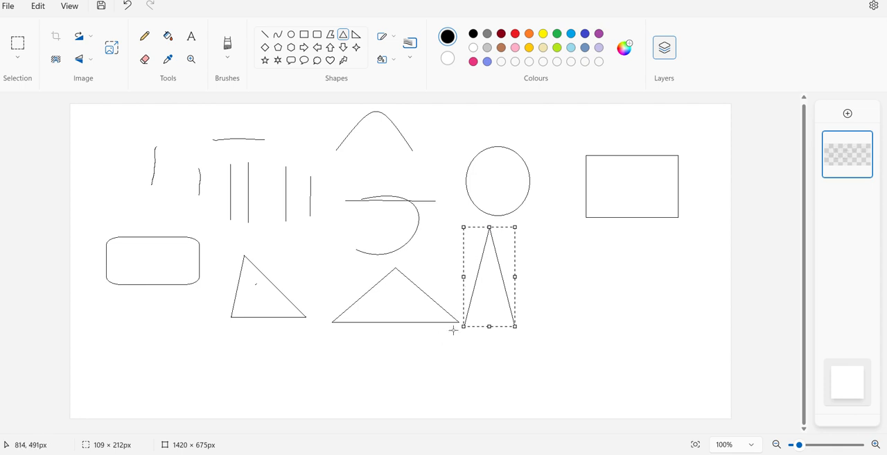
{"action": "left_click", "coordinate": [265, 47]}
{"action": "left_click_drag", "start_coordinate": [575, 252], "coordinate": [522, 195]}
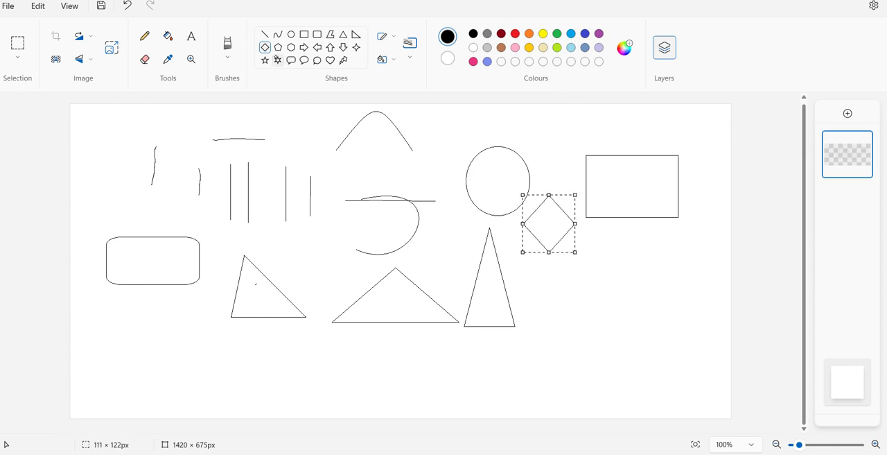
- Draw a five-point star below the rounded rectangle and a six-point star about 169 × 123 px beside it
{"action": "left_click", "coordinate": [265, 60]}
{"action": "left_click_drag", "start_coordinate": [112, 314], "coordinate": [190, 381]}
{"action": "left_click", "coordinate": [277, 61]}
{"action": "left_click_drag", "start_coordinate": [239, 349], "coordinate": [319, 408]}
- Draw a heart about 195 × 133 px and a lightning bolt about 145 × 143 px to the right of the six-point star
{"action": "left_click", "coordinate": [330, 60]}
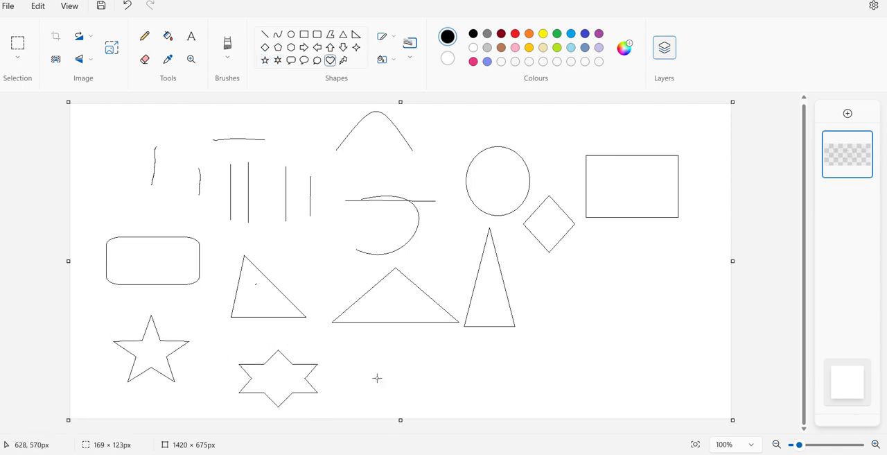
{"action": "left_click_drag", "start_coordinate": [381, 354], "coordinate": [472, 416]}
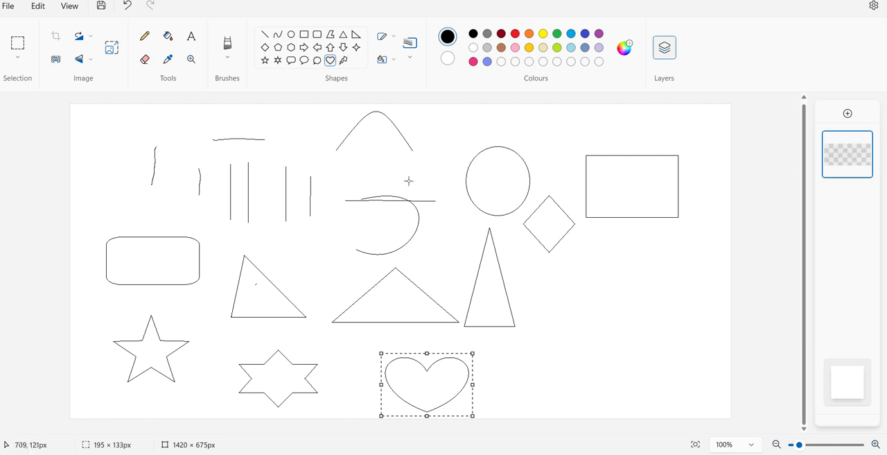
{"action": "left_click", "coordinate": [344, 60]}
{"action": "left_click_drag", "start_coordinate": [528, 339], "coordinate": [599, 404]}
- Draw a rounded rectangular callout about 148 × 67 px above the lightning bolt and an oval callout about 126 × 74 px beside it
{"action": "left_click", "coordinate": [291, 60]}
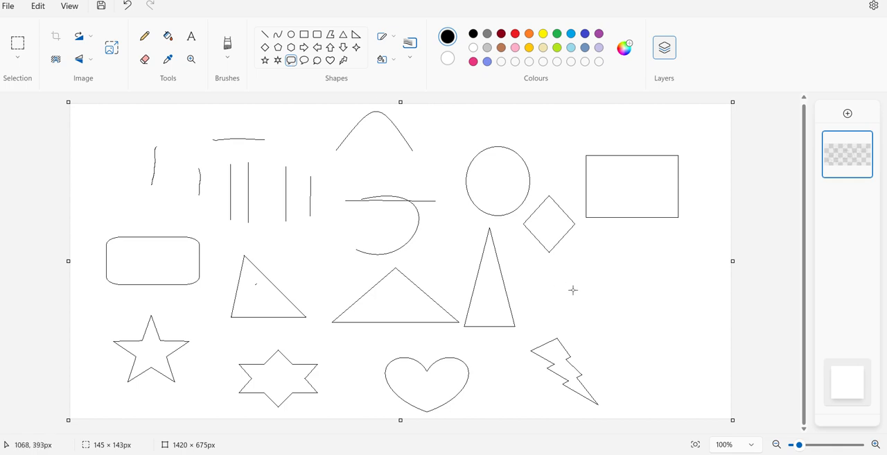
{"action": "left_click_drag", "start_coordinate": [573, 273], "coordinate": [643, 306]}
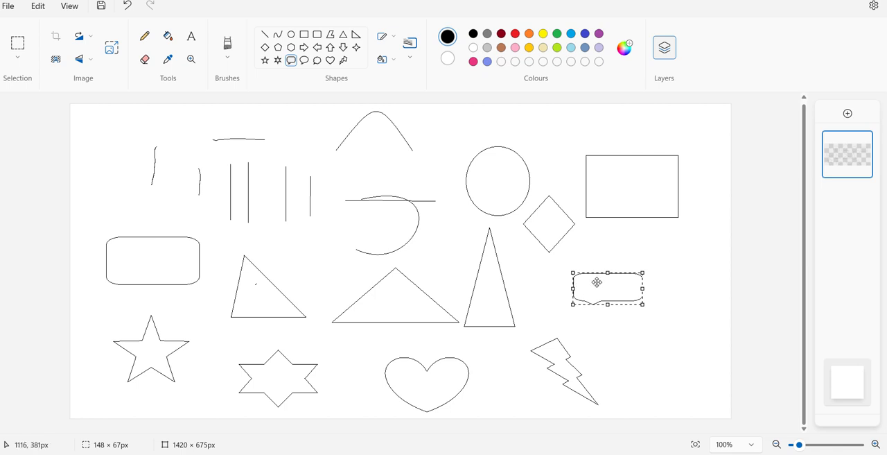
{"action": "left_click", "coordinate": [304, 60]}
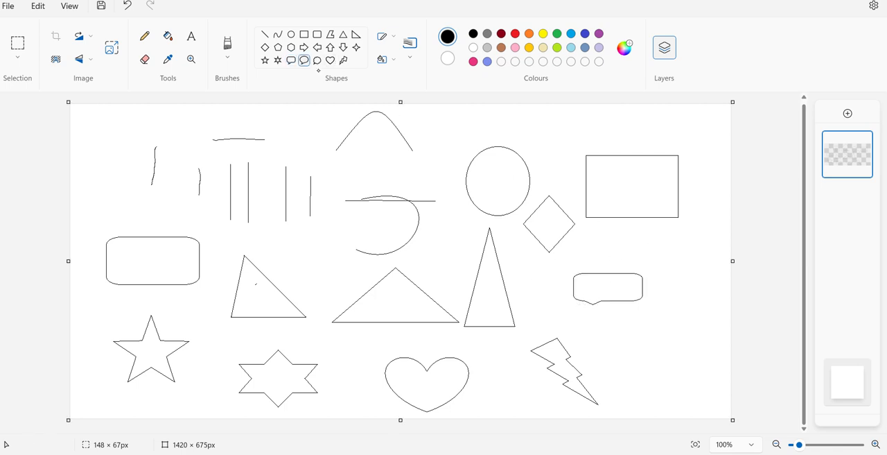
{"action": "left_click_drag", "start_coordinate": [633, 342], "coordinate": [690, 376]}
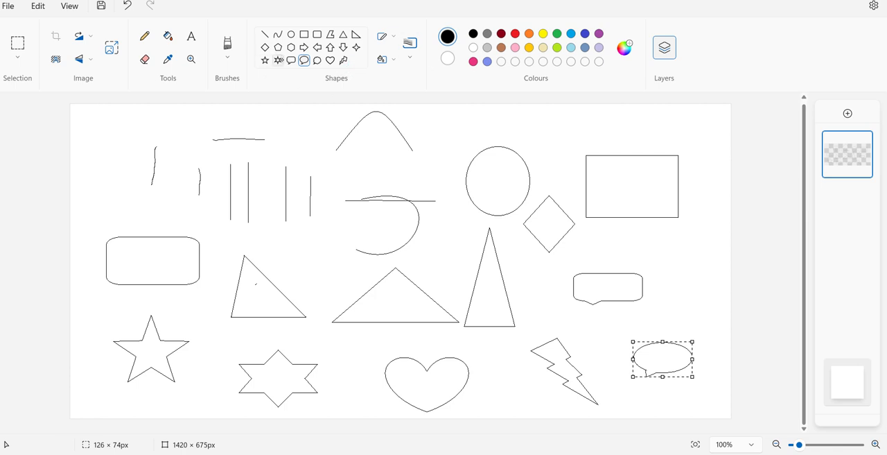
- Fill the circle with red and the large rectangle with yellow
{"action": "left_click", "coordinate": [516, 34]}
{"action": "left_click", "coordinate": [516, 34]}
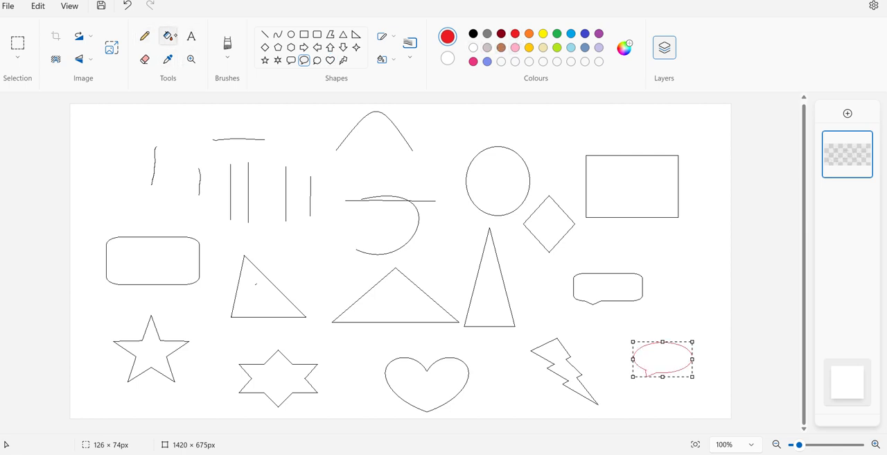
{"action": "left_click", "coordinate": [168, 35]}
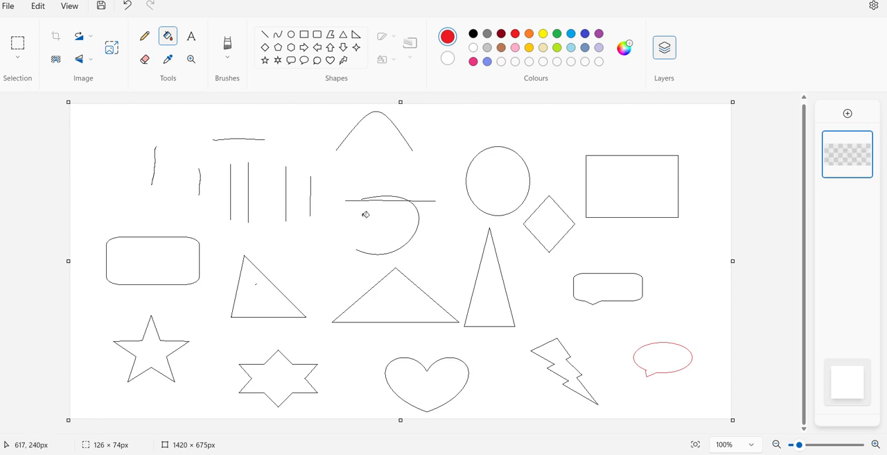
{"action": "left_click", "coordinate": [505, 183]}
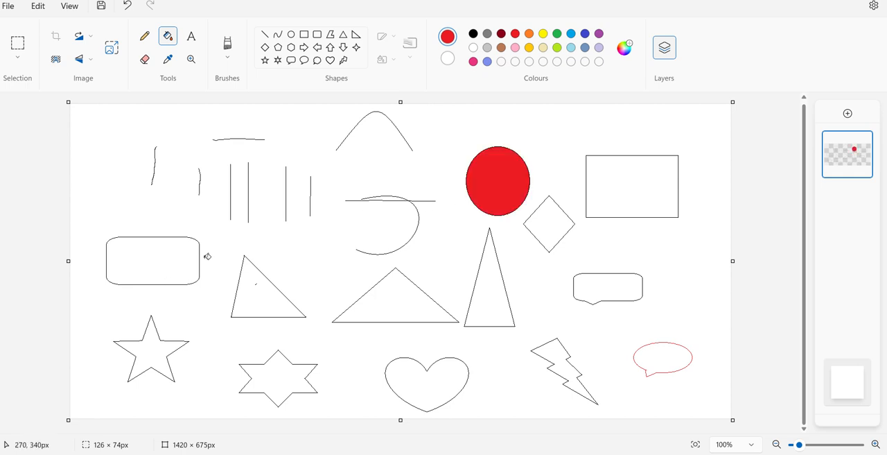
{"action": "left_click", "coordinate": [543, 34]}
{"action": "left_click", "coordinate": [636, 173]}
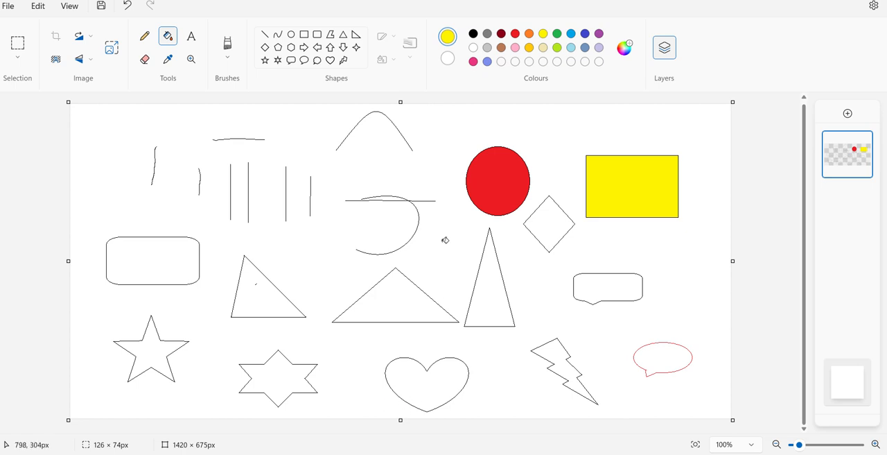
- Fill the canvas background around the shapes with pink, and refill it with white
{"action": "left_click", "coordinate": [516, 48]}
{"action": "left_click", "coordinate": [443, 126]}
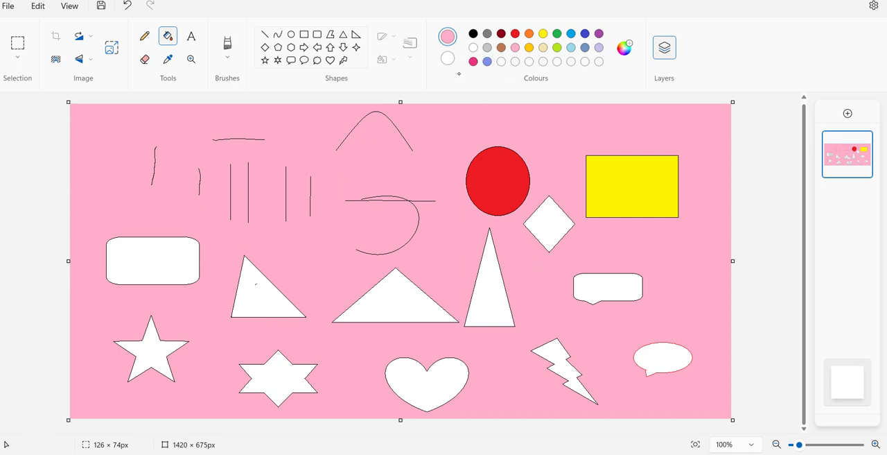
{"action": "left_click", "coordinate": [473, 47]}
{"action": "left_click", "coordinate": [292, 140]}
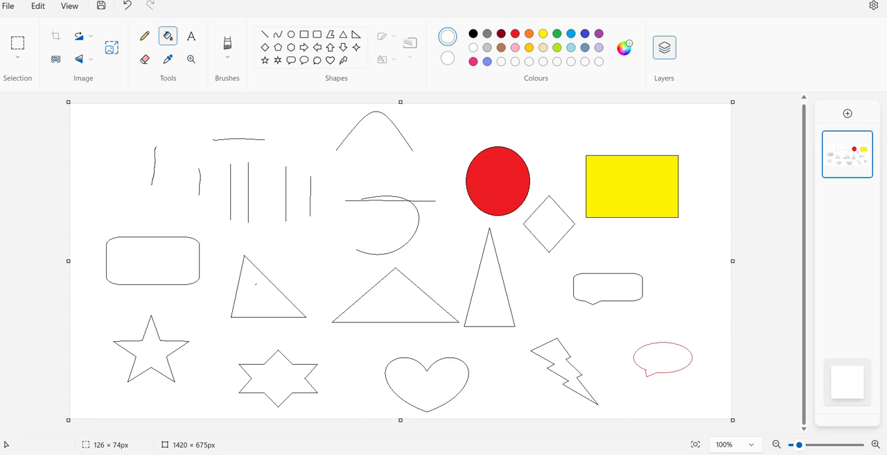
- Erase the freehand strokes, the first vertical line, most of the last one, and the horizontal line with the arc crossing it
{"action": "left_click", "coordinate": [145, 59]}
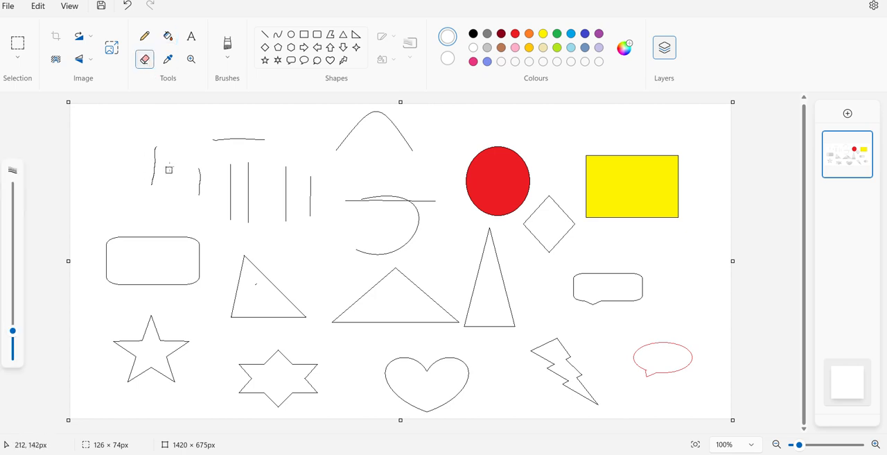
{"action": "mouse_move", "coordinate": [142, 200]}
{"action": "left_mouse_down"}
{"action": "mouse_move", "coordinate": [156, 148]}
{"action": "mouse_move", "coordinate": [155, 175]}
{"action": "mouse_move", "coordinate": [212, 177]}
{"action": "mouse_move", "coordinate": [199, 193]}
{"action": "left_mouse_up"}
{"action": "mouse_move", "coordinate": [232, 202]}
{"action": "left_mouse_down"}
{"action": "mouse_move", "coordinate": [226, 150]}
{"action": "mouse_move", "coordinate": [215, 139]}
{"action": "mouse_move", "coordinate": [308, 144]}
{"action": "mouse_move", "coordinate": [319, 154]}
{"action": "mouse_move", "coordinate": [309, 229]}
{"action": "mouse_move", "coordinate": [329, 211]}
{"action": "left_mouse_up"}
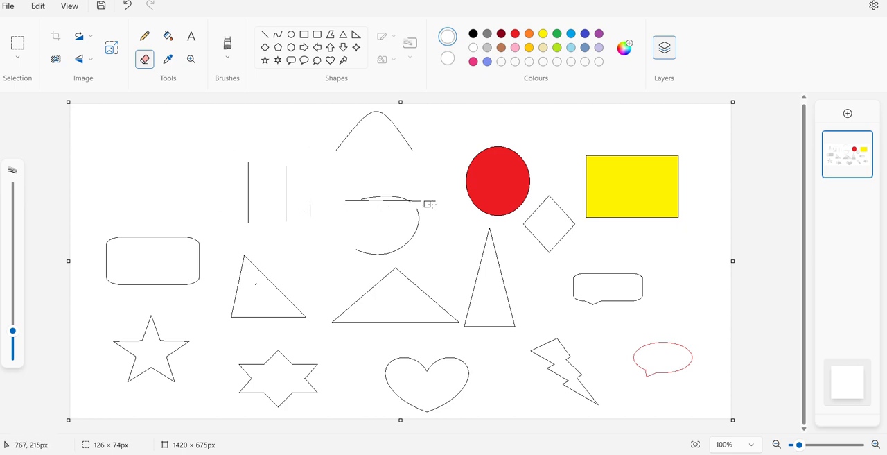
{"action": "mouse_move", "coordinate": [427, 204]}
{"action": "left_mouse_down"}
{"action": "mouse_move", "coordinate": [338, 199]}
{"action": "mouse_move", "coordinate": [404, 204]}
{"action": "mouse_move", "coordinate": [429, 221]}
{"action": "mouse_move", "coordinate": [399, 247]}
{"action": "mouse_move", "coordinate": [353, 252]}
{"action": "mouse_move", "coordinate": [411, 238]}
{"action": "mouse_move", "coordinate": [420, 215]}
{"action": "mouse_move", "coordinate": [383, 196]}
{"action": "mouse_move", "coordinate": [406, 199]}
{"action": "mouse_move", "coordinate": [421, 226]}
{"action": "mouse_move", "coordinate": [406, 244]}
{"action": "mouse_move", "coordinate": [375, 246]}
{"action": "left_mouse_up"}
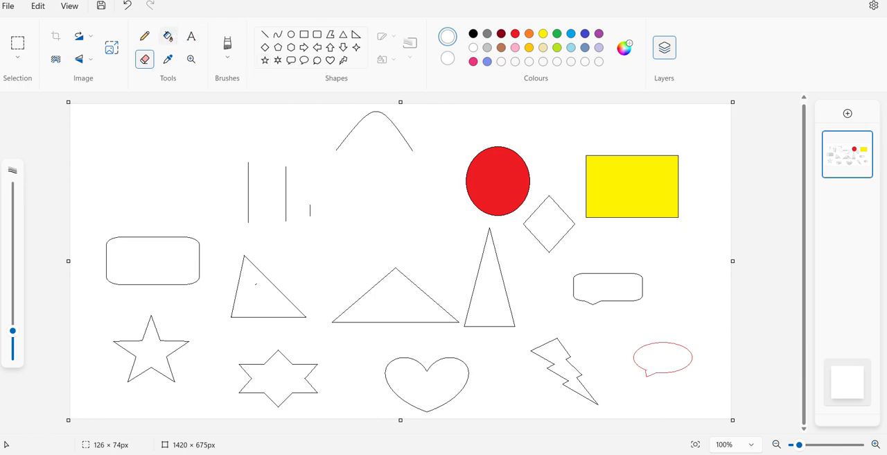
- Paint the diamond's right half lime with the basic Brush, enlarging the brush size after a first scribble, and undo the last stroke
{"action": "left_click", "coordinate": [170, 38]}
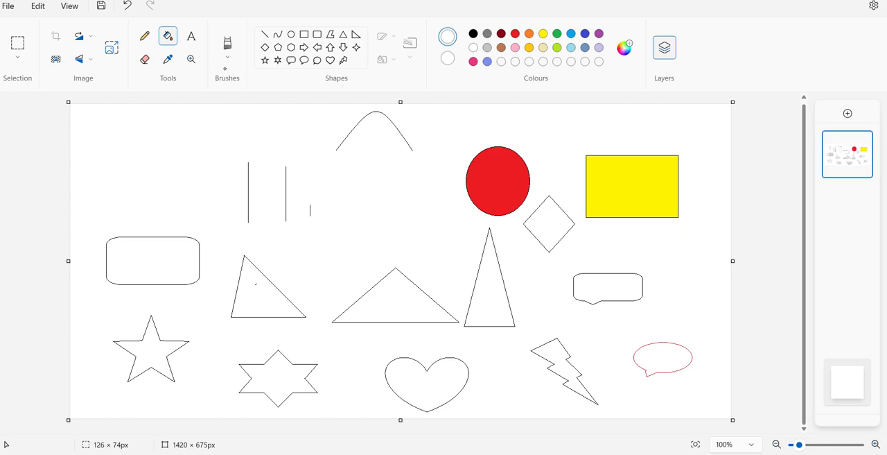
{"action": "left_click", "coordinate": [227, 50]}
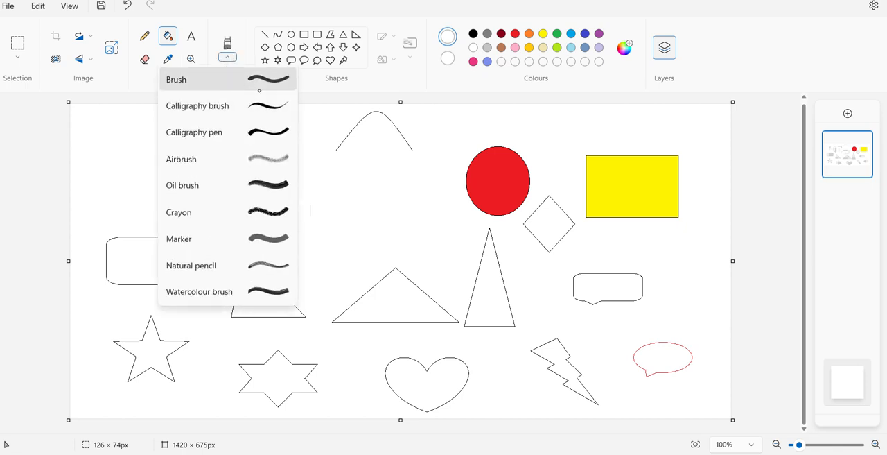
{"action": "left_click", "coordinate": [272, 76]}
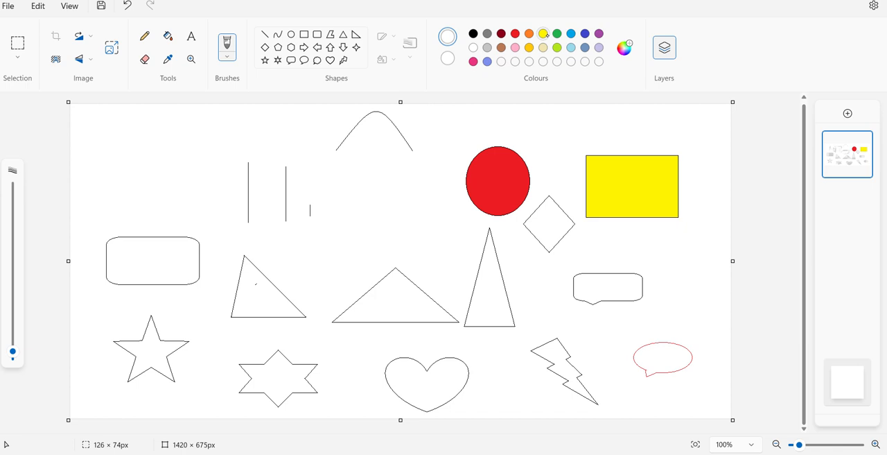
{"action": "left_click", "coordinate": [557, 47]}
{"action": "left_click_drag", "start_coordinate": [549, 220], "coordinate": [546, 230]}
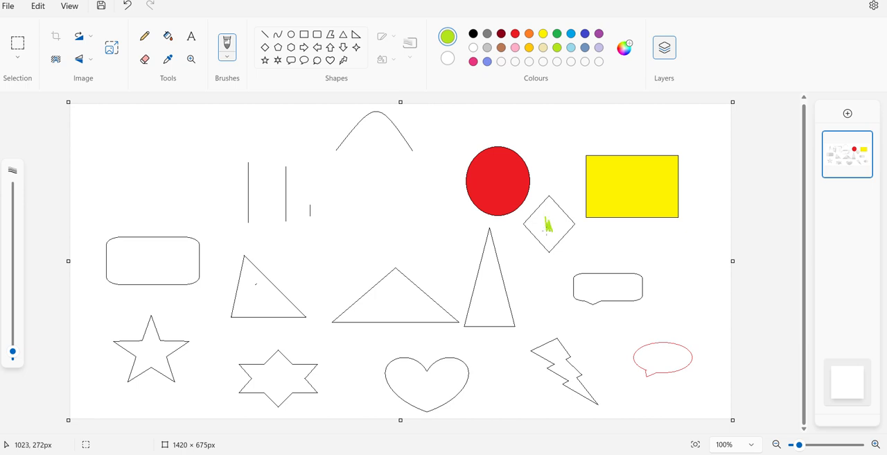
{"action": "mouse_move", "coordinate": [13, 352]}
{"action": "left_mouse_down"}
{"action": "mouse_move", "coordinate": [20, 313]}
{"action": "mouse_move", "coordinate": [19, 336]}
{"action": "mouse_move", "coordinate": [23, 314]}
{"action": "mouse_move", "coordinate": [19, 337]}
{"action": "mouse_move", "coordinate": [19, 327]}
{"action": "left_mouse_up"}
{"action": "mouse_move", "coordinate": [549, 205]}
{"action": "left_mouse_down"}
{"action": "mouse_move", "coordinate": [551, 232]}
{"action": "mouse_move", "coordinate": [564, 226]}
{"action": "mouse_move", "coordinate": [555, 207]}
{"action": "mouse_move", "coordinate": [554, 218]}
{"action": "left_mouse_up"}
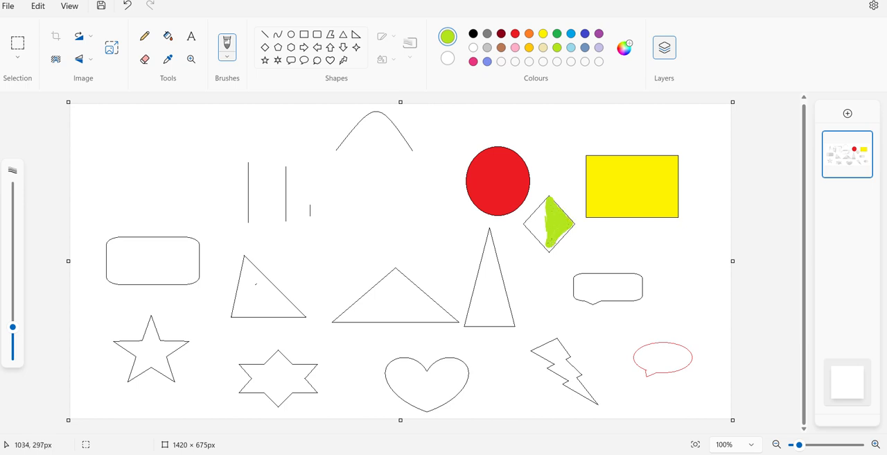
{"action": "left_click_drag", "start_coordinate": [551, 248], "coordinate": [559, 240]}
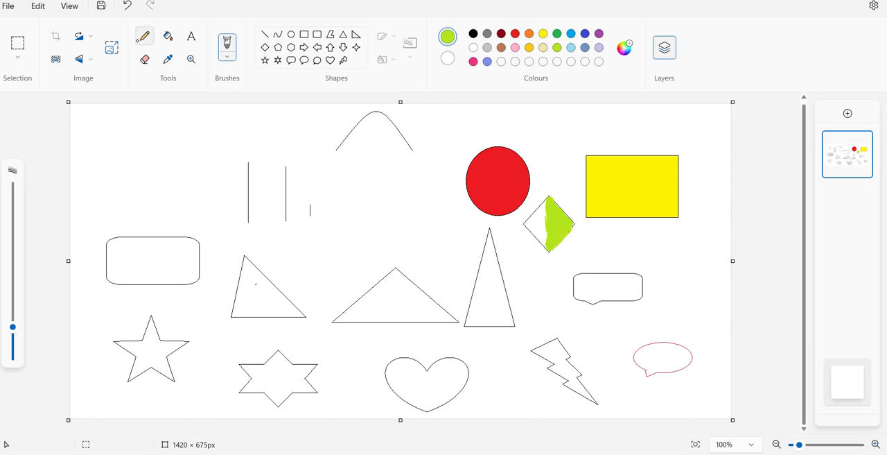
{"action": "left_click", "coordinate": [127, 5]}
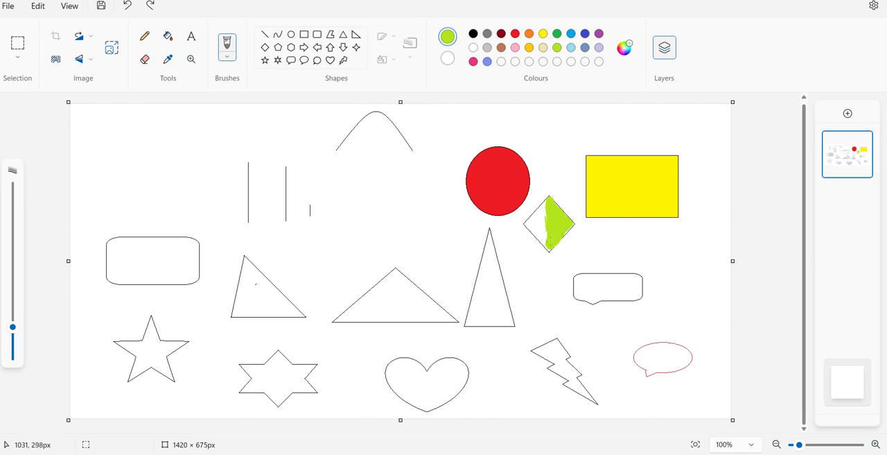
- Reduce the brush size and paint the left half of the diamond green
{"action": "left_click_drag", "start_coordinate": [12, 327], "coordinate": [13, 340]}
{"action": "left_click", "coordinate": [557, 33]}
{"action": "mouse_move", "coordinate": [550, 198]}
{"action": "left_mouse_down"}
{"action": "mouse_move", "coordinate": [548, 250]}
{"action": "mouse_move", "coordinate": [534, 223]}
{"action": "mouse_move", "coordinate": [549, 198]}
{"action": "mouse_move", "coordinate": [534, 214]}
{"action": "left_mouse_up"}
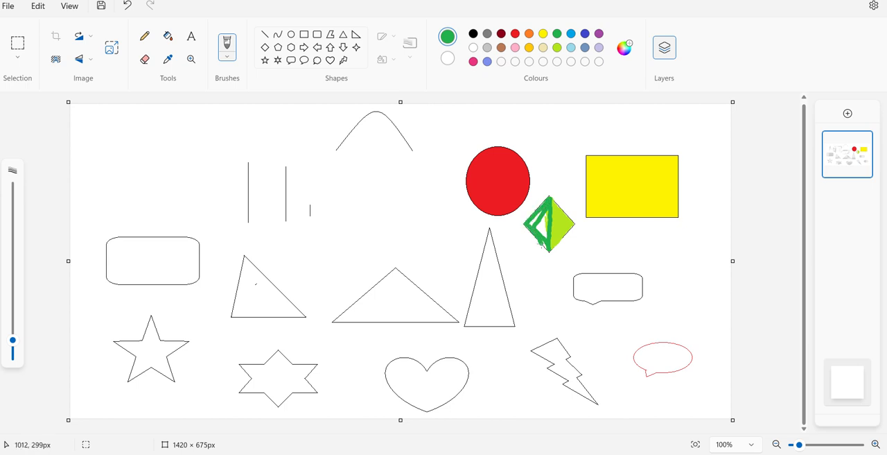
{"action": "mouse_move", "coordinate": [539, 239]}
{"action": "left_mouse_down"}
{"action": "mouse_move", "coordinate": [544, 219]}
{"action": "mouse_move", "coordinate": [533, 227]}
{"action": "left_mouse_up"}
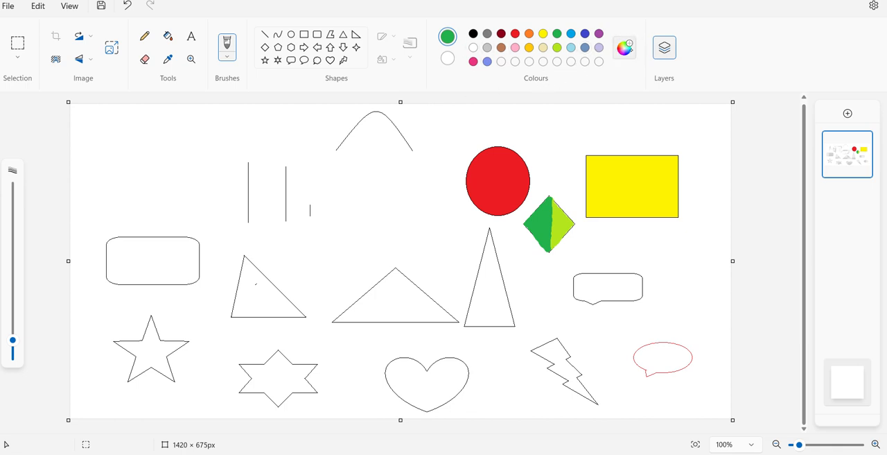
- Mix the custom colour #25C498 and fill the rounded rectangular callout with it
{"action": "left_click", "coordinate": [624, 47]}
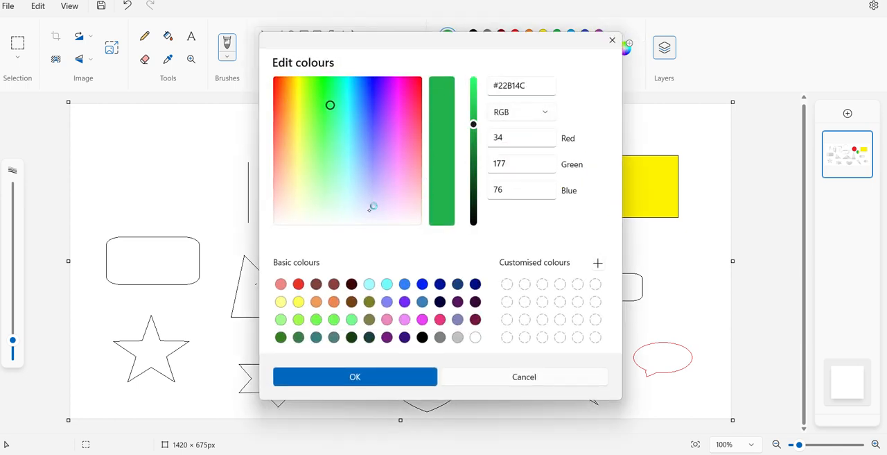
{"action": "left_click_drag", "start_coordinate": [330, 104], "coordinate": [330, 123]}
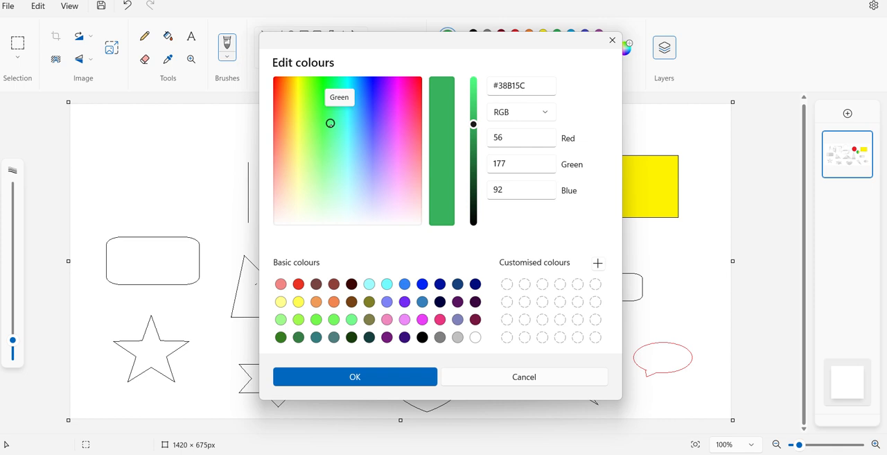
{"action": "mouse_move", "coordinate": [473, 124]}
{"action": "left_mouse_down"}
{"action": "mouse_move", "coordinate": [473, 107]}
{"action": "mouse_move", "coordinate": [474, 204]}
{"action": "mouse_move", "coordinate": [473, 130]}
{"action": "left_mouse_up"}
{"action": "left_click_drag", "start_coordinate": [332, 121], "coordinate": [335, 113]}
{"action": "mouse_move", "coordinate": [473, 130]}
{"action": "left_mouse_down"}
{"action": "mouse_move", "coordinate": [473, 100]}
{"action": "mouse_move", "coordinate": [473, 127]}
{"action": "left_mouse_up"}
{"action": "left_click_drag", "start_coordinate": [343, 111], "coordinate": [341, 104]}
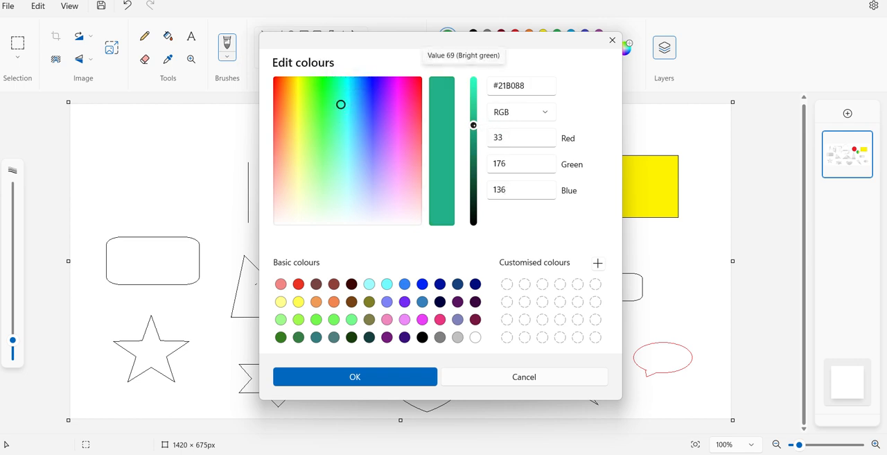
{"action": "mouse_move", "coordinate": [473, 127]}
{"action": "left_mouse_down"}
{"action": "mouse_move", "coordinate": [474, 106]}
{"action": "mouse_move", "coordinate": [473, 135]}
{"action": "mouse_move", "coordinate": [473, 94]}
{"action": "mouse_move", "coordinate": [474, 130]}
{"action": "mouse_move", "coordinate": [474, 113]}
{"action": "left_mouse_up"}
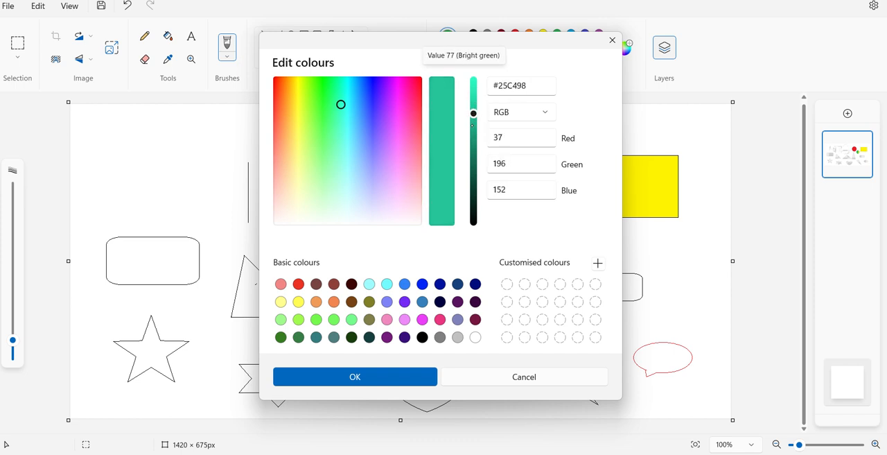
{"action": "left_click", "coordinate": [406, 379]}
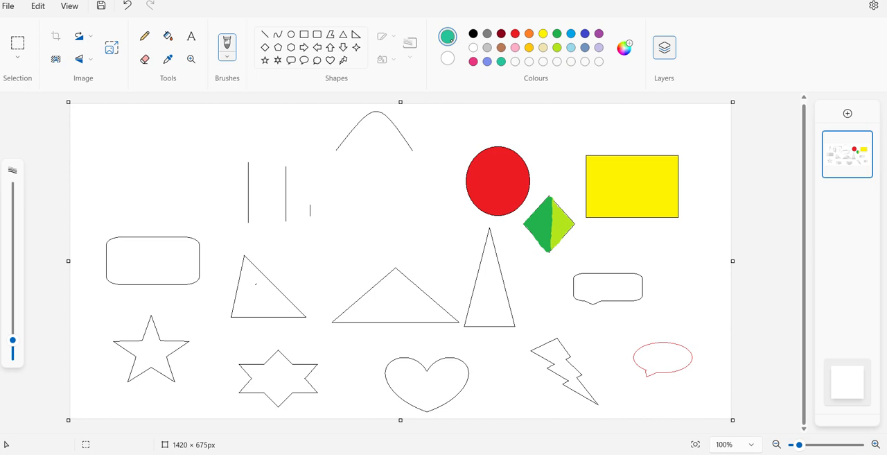
{"action": "left_click", "coordinate": [168, 36]}
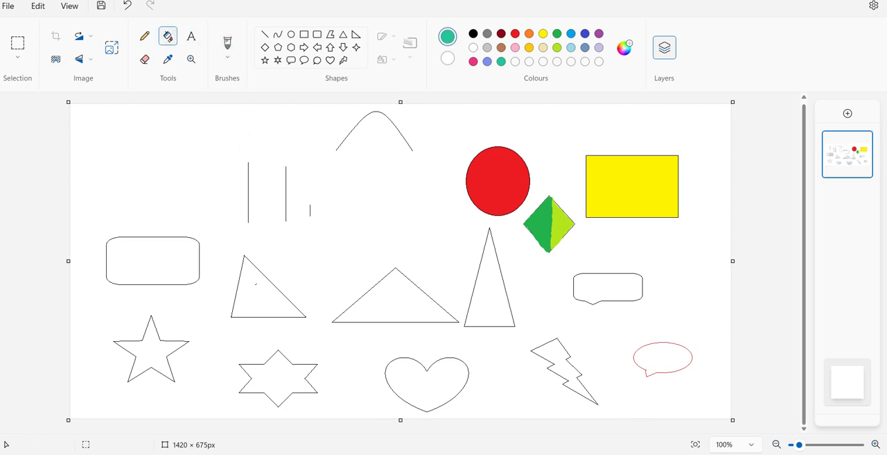
{"action": "left_click", "coordinate": [626, 288]}
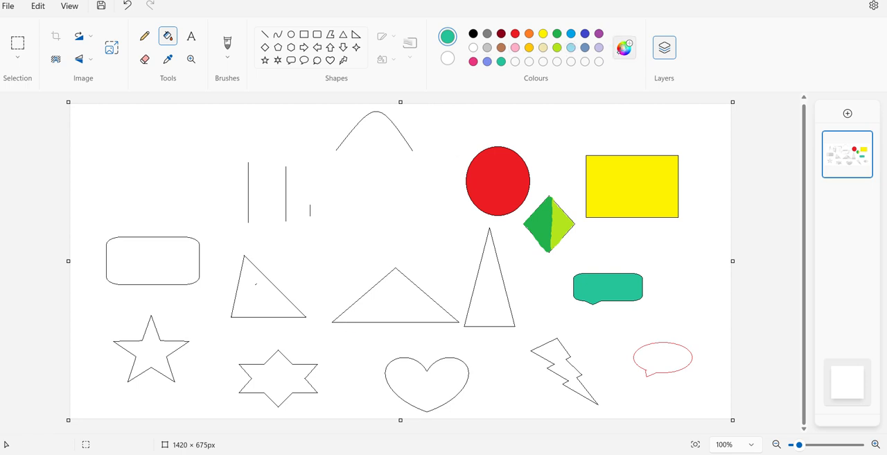
- Mix the custom colour #C47DA6 and fill the small triangle beside the rounded rectangle with it
{"action": "left_click", "coordinate": [624, 47]}
{"action": "left_click", "coordinate": [408, 170]}
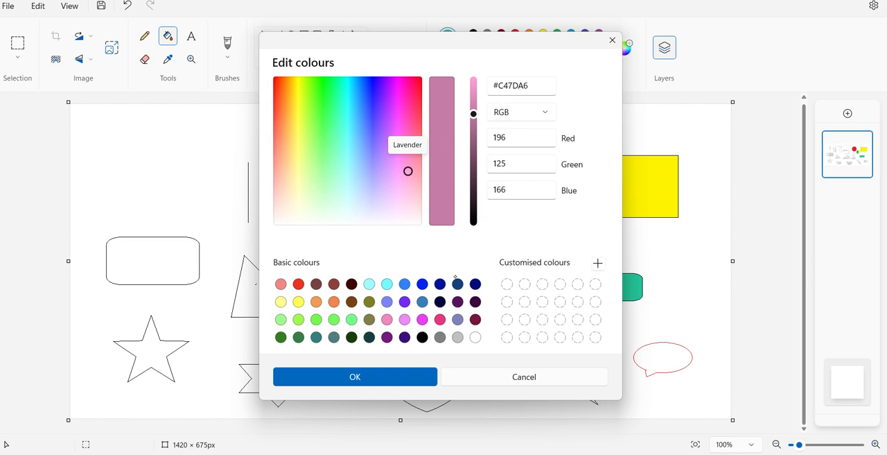
{"action": "left_click", "coordinate": [355, 376]}
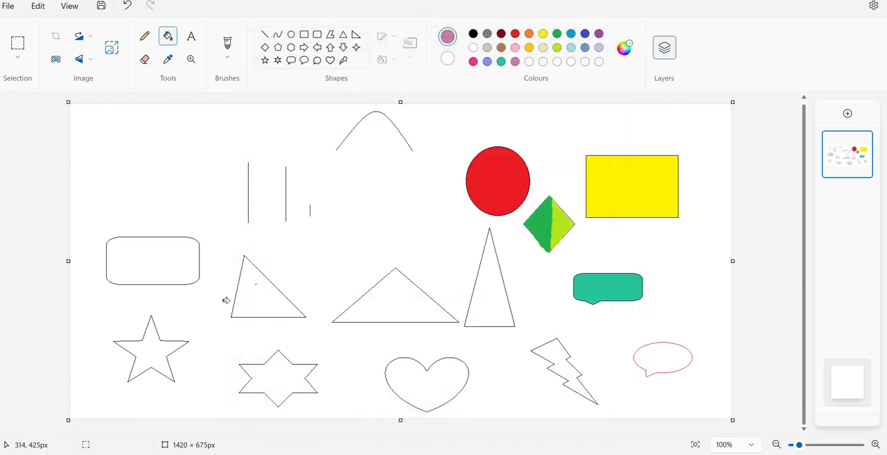
{"action": "left_click", "coordinate": [279, 306]}
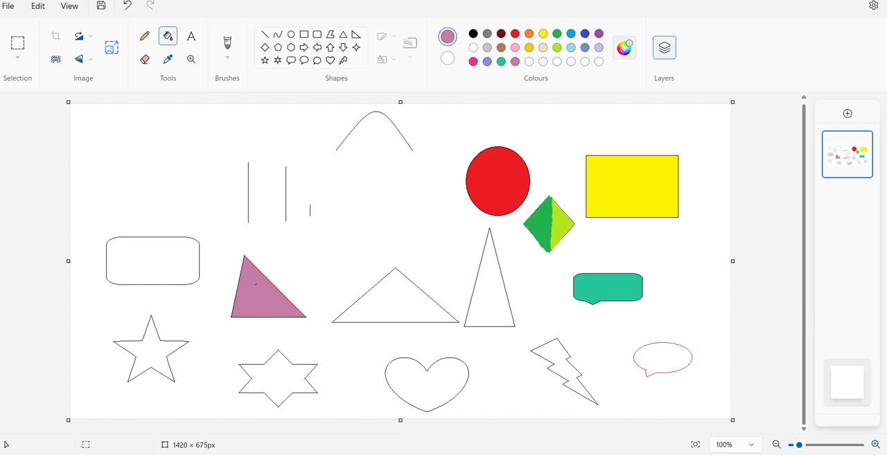
- Mix the custom purple #B63EDB and fill the rounded rectangle with it
{"action": "left_click", "coordinate": [624, 47]}
{"action": "left_click_drag", "start_coordinate": [408, 170], "coordinate": [391, 119]}
{"action": "left_click_drag", "start_coordinate": [480, 108], "coordinate": [474, 102]}
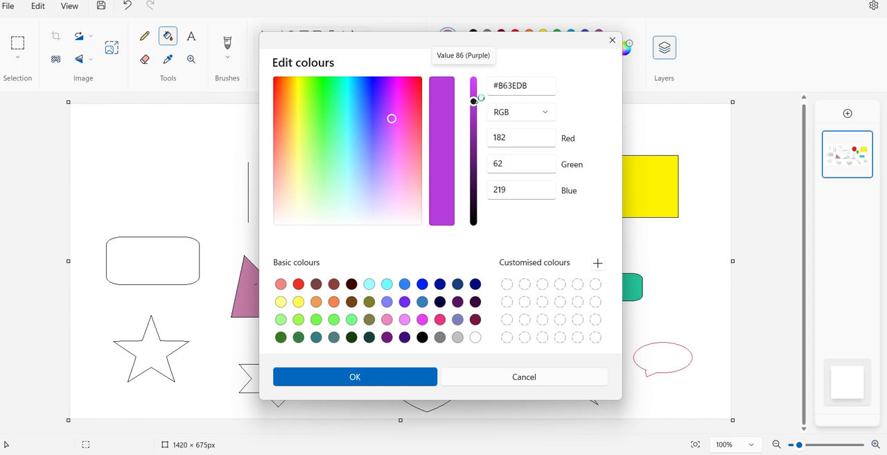
{"action": "left_click", "coordinate": [389, 376]}
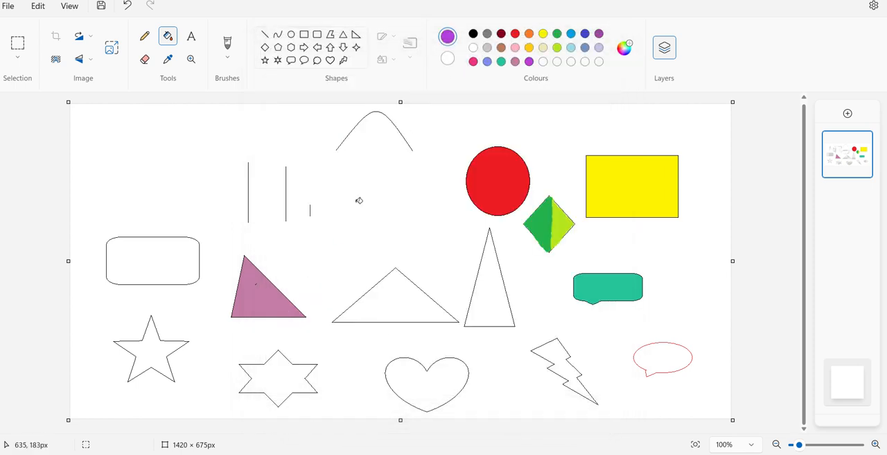
{"action": "left_click", "coordinate": [186, 261]}
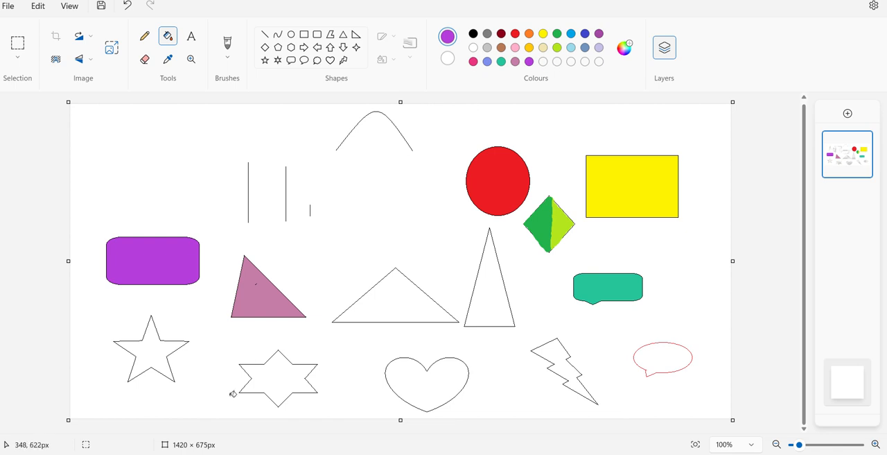
- Mix the custom lime colour #A9E32A and fill the five-point star with it
{"action": "left_click", "coordinate": [615, 55]}
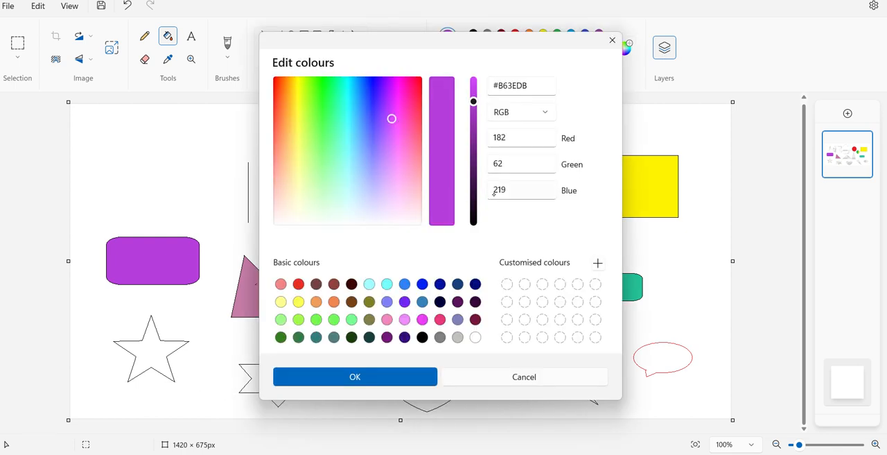
{"action": "left_click_drag", "start_coordinate": [392, 119], "coordinate": [306, 103]}
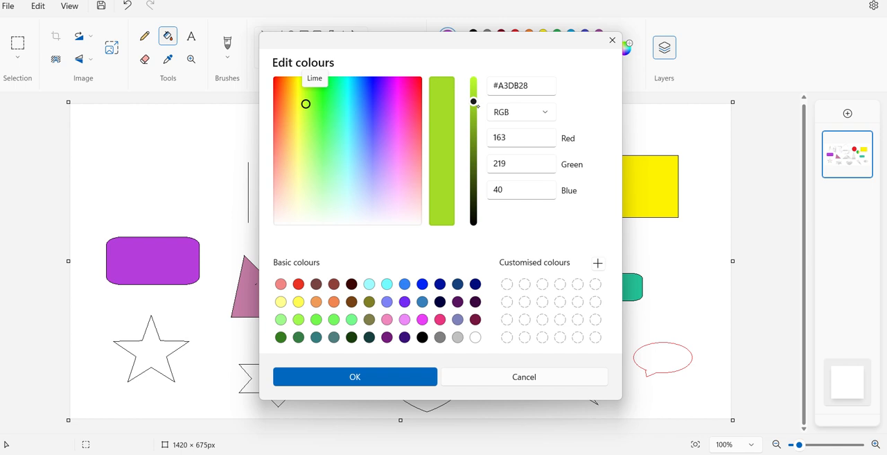
{"action": "left_click_drag", "start_coordinate": [474, 100], "coordinate": [474, 97]}
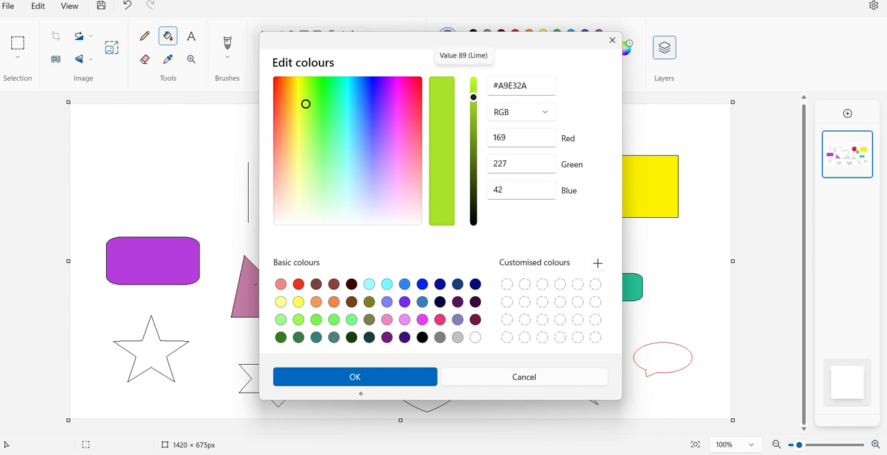
{"action": "left_click", "coordinate": [352, 379]}
{"action": "left_click", "coordinate": [179, 347]}
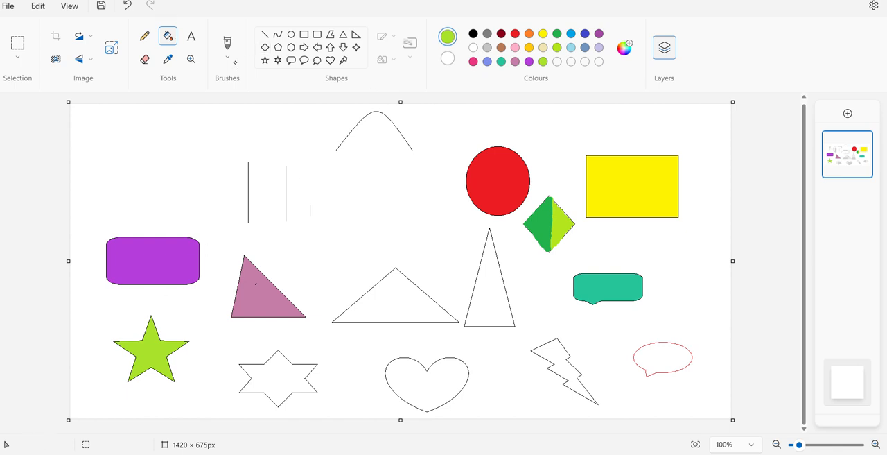
- Choose the Airbrush and mix the custom orange #ED9C5A as the drawing colour
{"action": "left_click", "coordinate": [232, 60]}
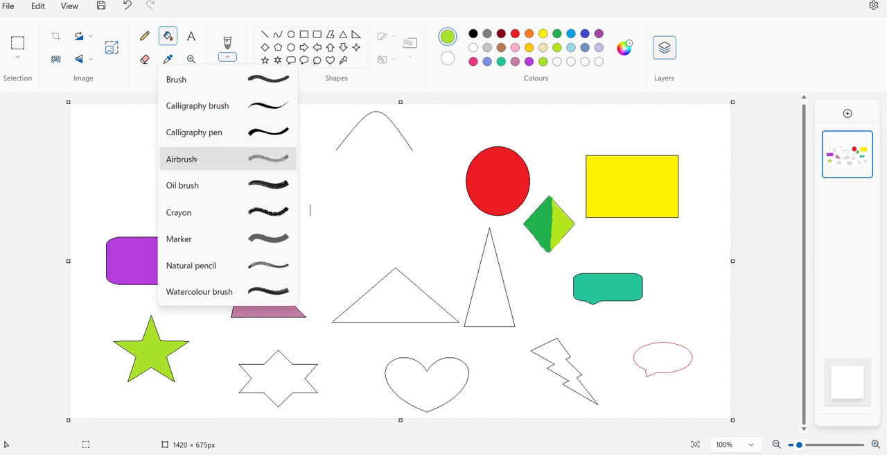
{"action": "left_click", "coordinate": [195, 160]}
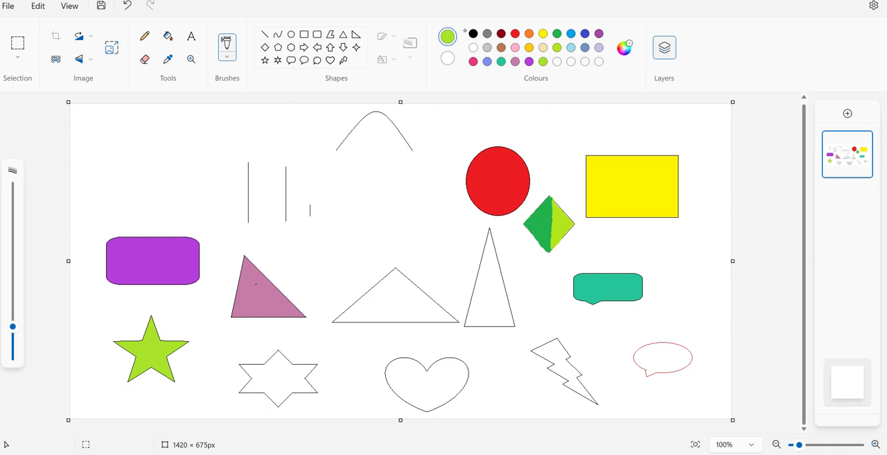
{"action": "left_click", "coordinate": [624, 47]}
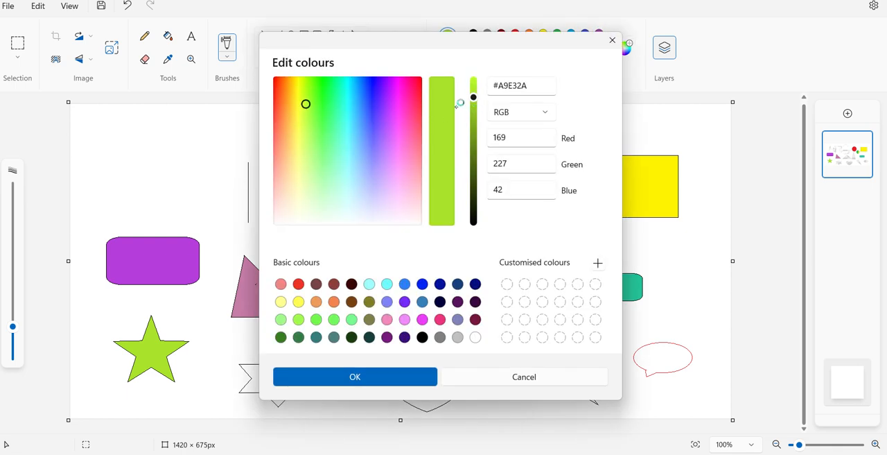
{"action": "mouse_move", "coordinate": [306, 104]}
{"action": "left_mouse_down"}
{"action": "mouse_move", "coordinate": [288, 147]}
{"action": "mouse_move", "coordinate": [291, 180]}
{"action": "mouse_move", "coordinate": [289, 165]}
{"action": "mouse_move", "coordinate": [346, 194]}
{"action": "mouse_move", "coordinate": [386, 192]}
{"action": "mouse_move", "coordinate": [317, 182]}
{"action": "mouse_move", "coordinate": [300, 166]}
{"action": "mouse_move", "coordinate": [340, 183]}
{"action": "mouse_move", "coordinate": [410, 194]}
{"action": "mouse_move", "coordinate": [336, 178]}
{"action": "mouse_move", "coordinate": [289, 151]}
{"action": "mouse_move", "coordinate": [284, 133]}
{"action": "left_mouse_up"}
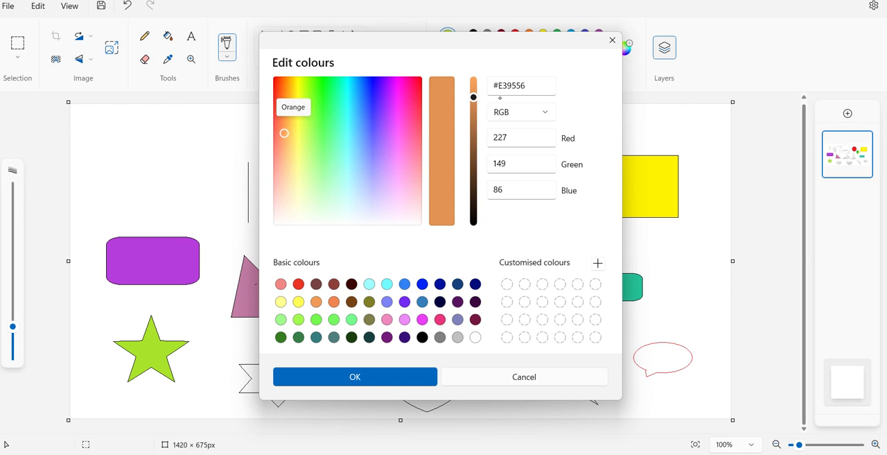
{"action": "left_click_drag", "start_coordinate": [474, 97], "coordinate": [474, 91]}
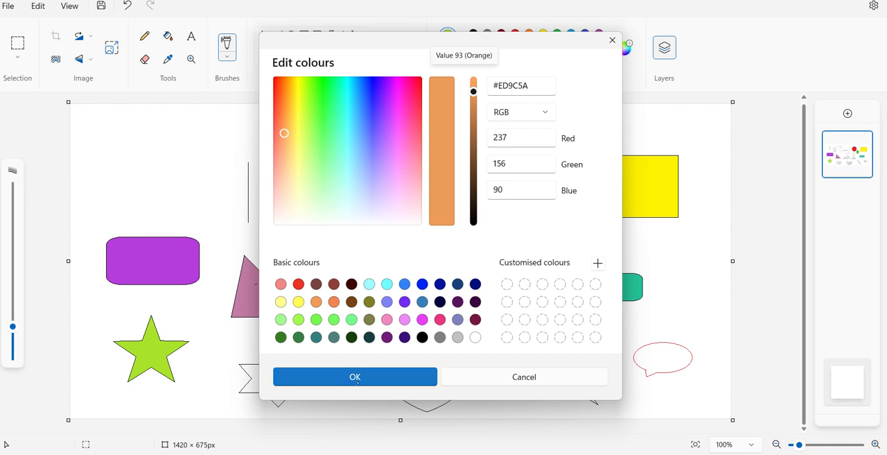
{"action": "left_click", "coordinate": [326, 377]}
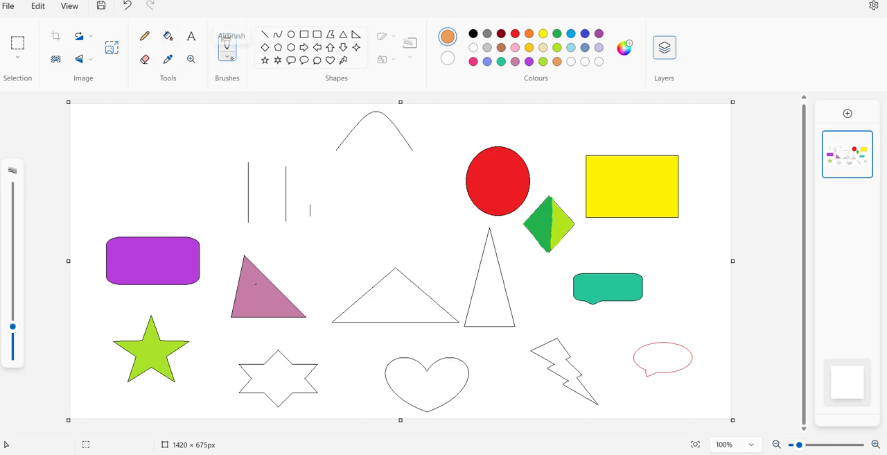
- Spray the inside of the six-point star orange with the Airbrush
{"action": "left_click", "coordinate": [227, 55]}
{"action": "left_click", "coordinate": [218, 159]}
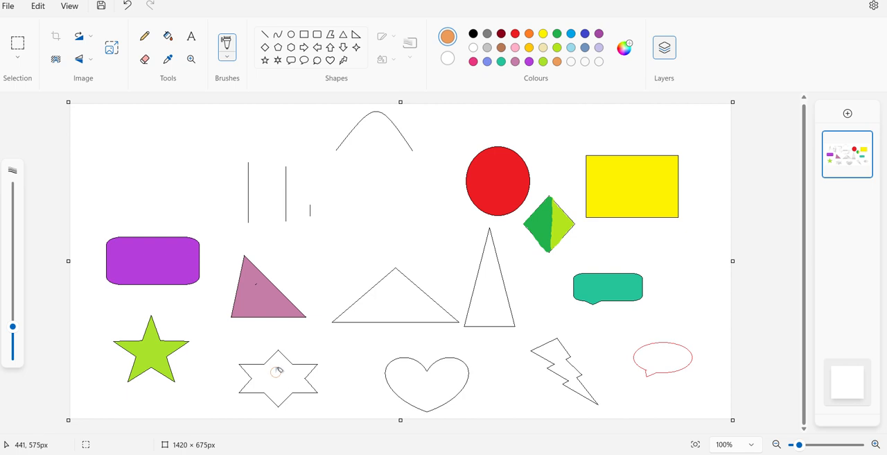
{"action": "mouse_move", "coordinate": [278, 373]}
{"action": "left_mouse_down"}
{"action": "mouse_move", "coordinate": [277, 382]}
{"action": "mouse_move", "coordinate": [279, 365]}
{"action": "mouse_move", "coordinate": [276, 378]}
{"action": "mouse_move", "coordinate": [294, 377]}
{"action": "mouse_move", "coordinate": [282, 357]}
{"action": "mouse_move", "coordinate": [305, 369]}
{"action": "mouse_move", "coordinate": [283, 398]}
{"action": "mouse_move", "coordinate": [258, 391]}
{"action": "mouse_move", "coordinate": [242, 371]}
{"action": "mouse_move", "coordinate": [272, 365]}
{"action": "mouse_move", "coordinate": [259, 374]}
{"action": "mouse_move", "coordinate": [278, 355]}
{"action": "left_mouse_up"}
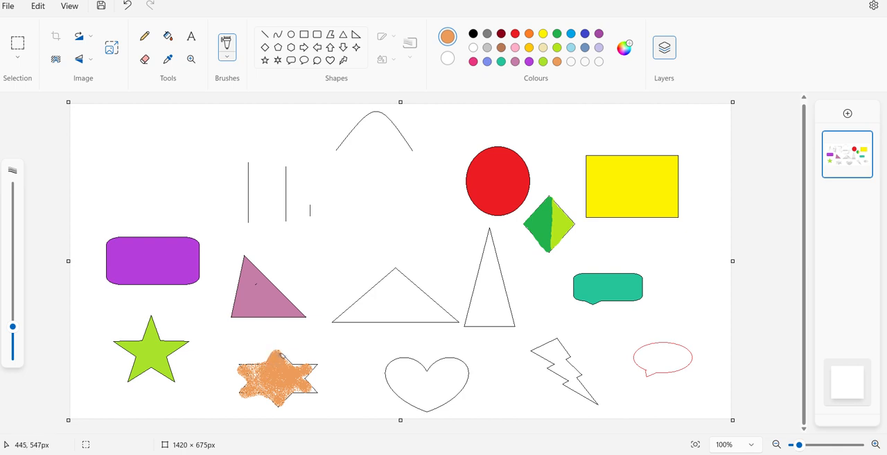
- Colour the wide triangle orange with a smaller Airbrush, tracing its edge thinly and covering the interior with a slightly larger size
{"action": "left_click_drag", "start_coordinate": [13, 326], "coordinate": [13, 348]}
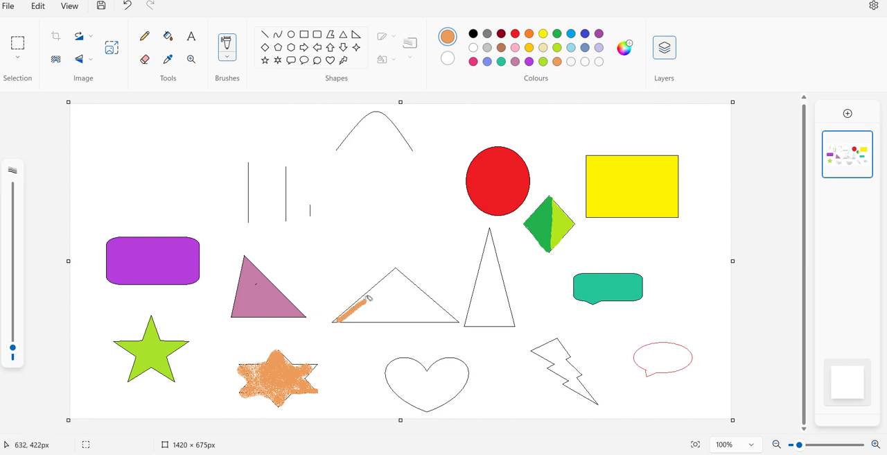
{"action": "left_click_drag", "start_coordinate": [369, 298], "coordinate": [390, 279]}
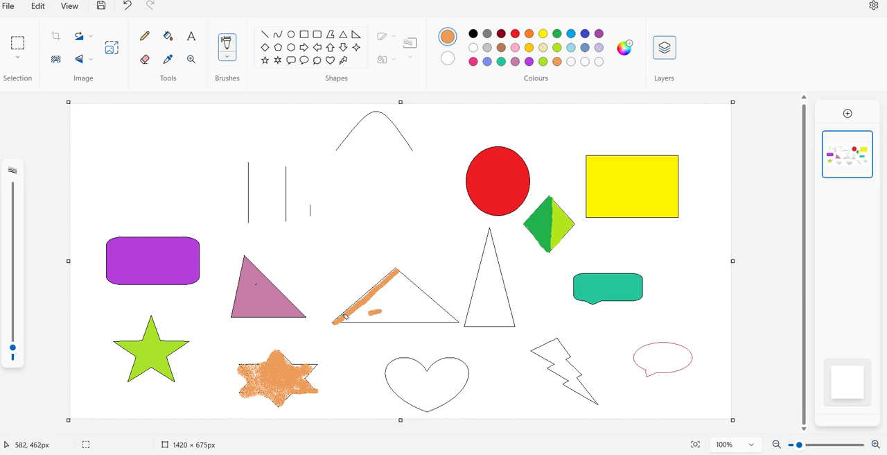
{"action": "mouse_move", "coordinate": [356, 314]}
{"action": "left_mouse_down"}
{"action": "mouse_move", "coordinate": [391, 301]}
{"action": "mouse_move", "coordinate": [356, 311]}
{"action": "mouse_move", "coordinate": [400, 281]}
{"action": "mouse_move", "coordinate": [356, 312]}
{"action": "mouse_move", "coordinate": [402, 299]}
{"action": "left_mouse_up"}
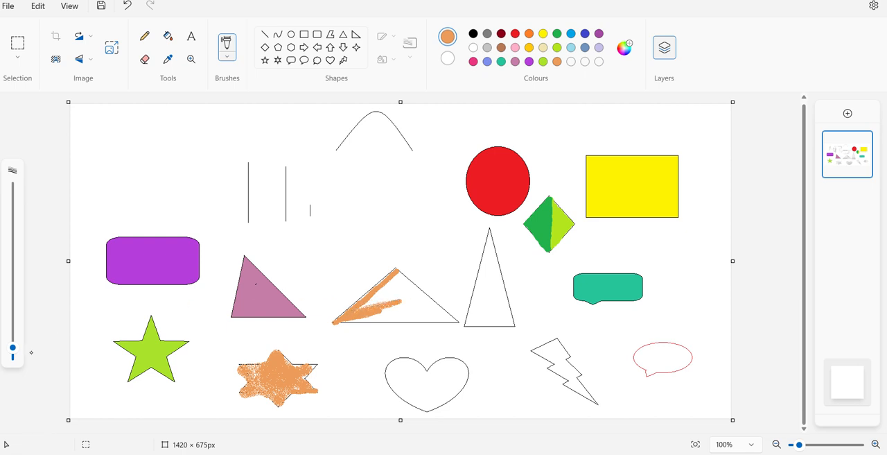
{"action": "left_click_drag", "start_coordinate": [12, 347], "coordinate": [13, 337]}
{"action": "mouse_move", "coordinate": [416, 303]}
{"action": "left_mouse_down"}
{"action": "mouse_move", "coordinate": [369, 309]}
{"action": "mouse_move", "coordinate": [403, 273]}
{"action": "mouse_move", "coordinate": [367, 310]}
{"action": "mouse_move", "coordinate": [377, 314]}
{"action": "mouse_move", "coordinate": [359, 314]}
{"action": "mouse_move", "coordinate": [414, 313]}
{"action": "mouse_move", "coordinate": [357, 316]}
{"action": "mouse_move", "coordinate": [427, 312]}
{"action": "mouse_move", "coordinate": [371, 313]}
{"action": "mouse_move", "coordinate": [393, 284]}
{"action": "mouse_move", "coordinate": [358, 311]}
{"action": "mouse_move", "coordinate": [397, 281]}
{"action": "mouse_move", "coordinate": [430, 302]}
{"action": "mouse_move", "coordinate": [401, 277]}
{"action": "mouse_move", "coordinate": [454, 317]}
{"action": "mouse_move", "coordinate": [407, 315]}
{"action": "mouse_move", "coordinate": [449, 313]}
{"action": "mouse_move", "coordinate": [420, 304]}
{"action": "mouse_move", "coordinate": [454, 316]}
{"action": "mouse_move", "coordinate": [422, 318]}
{"action": "left_mouse_up"}
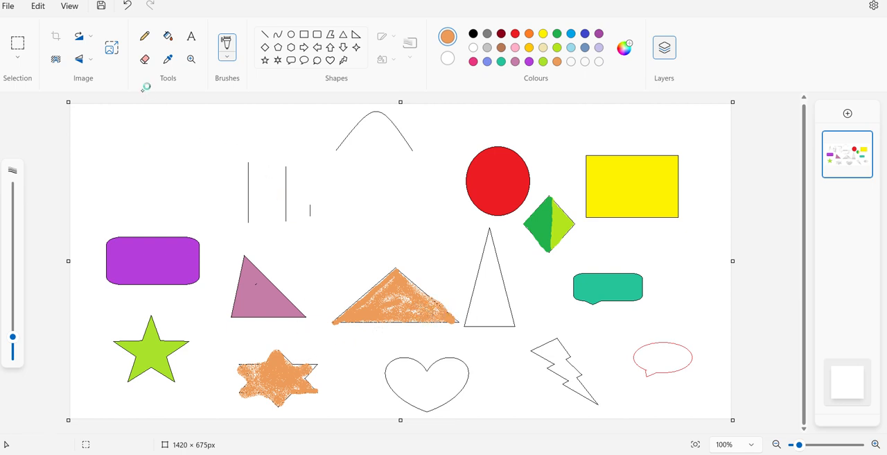
- Erase the orange overspill along the wide triangle's base with a small Eraser
{"action": "left_click", "coordinate": [145, 58]}
{"action": "left_click_drag", "start_coordinate": [13, 330], "coordinate": [12, 347]}
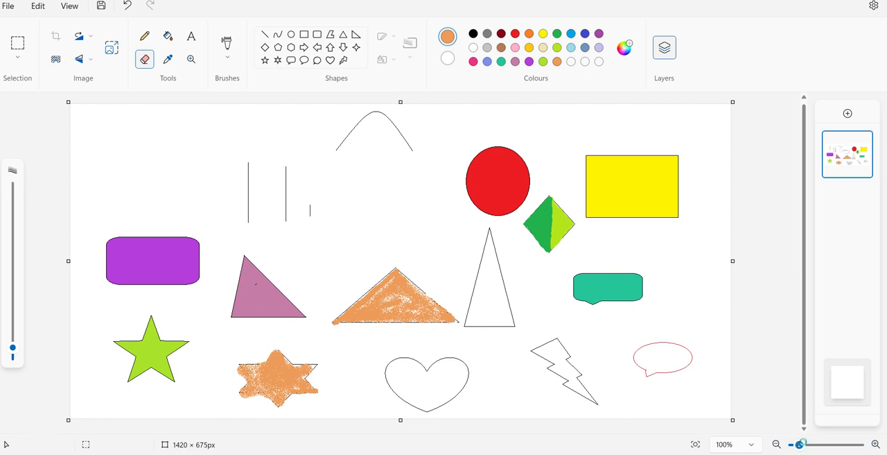
{"action": "left_click_drag", "start_coordinate": [799, 444], "coordinate": [807, 444]}
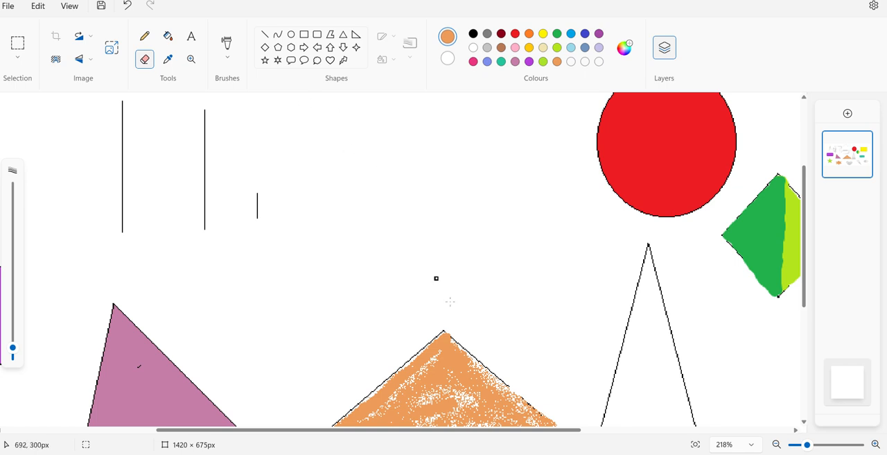
{"action": "left_click_drag", "start_coordinate": [803, 252], "coordinate": [804, 296]}
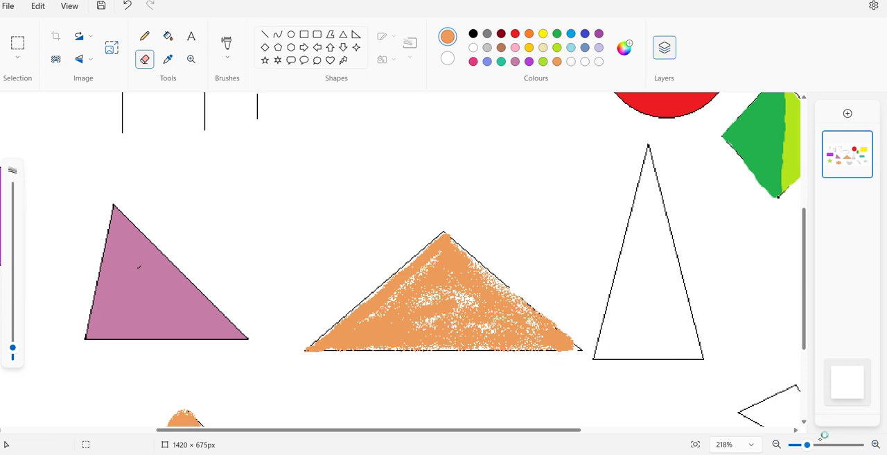
{"action": "left_click_drag", "start_coordinate": [807, 445], "coordinate": [798, 444]}
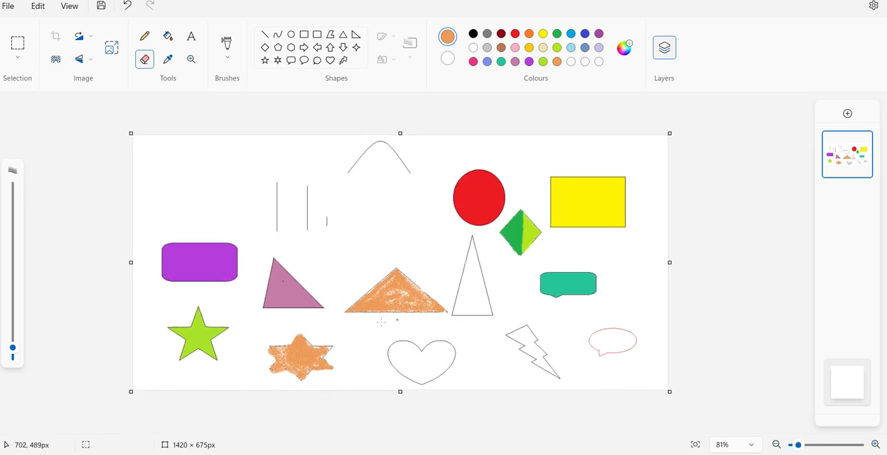
- Choose the Oil brush and mix the custom light green #B1EDD8 as the drawing colour
{"action": "left_click", "coordinate": [227, 56]}
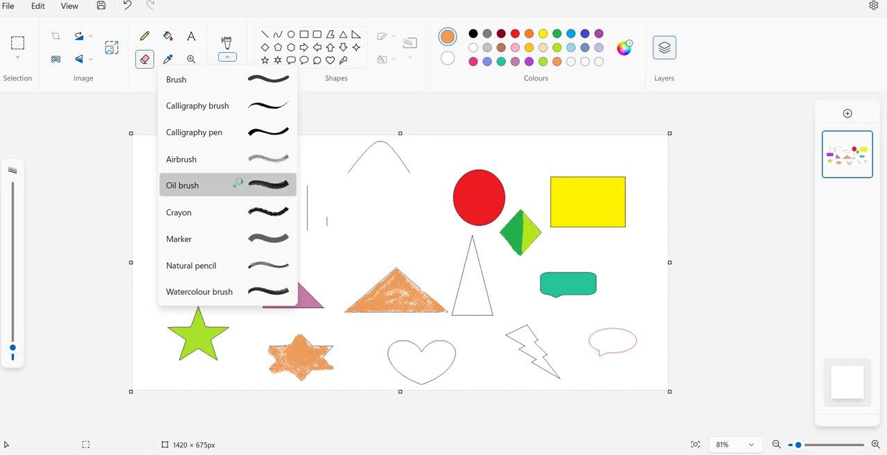
{"action": "left_click", "coordinate": [235, 184]}
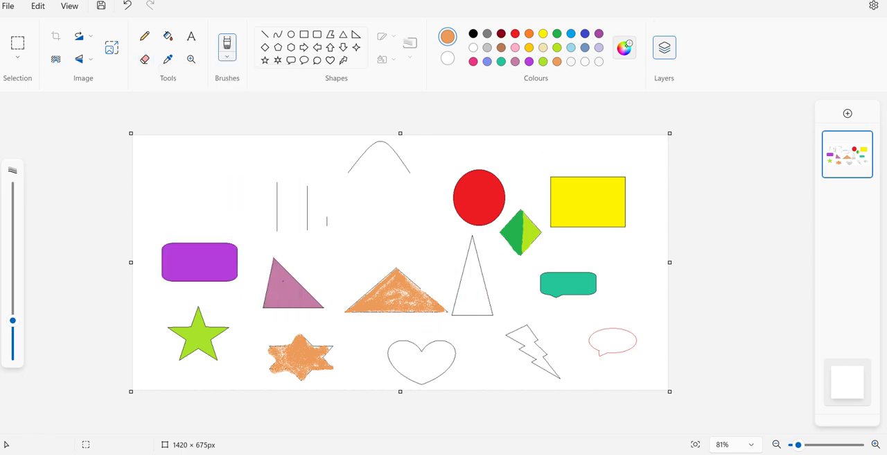
{"action": "left_click", "coordinate": [624, 47]}
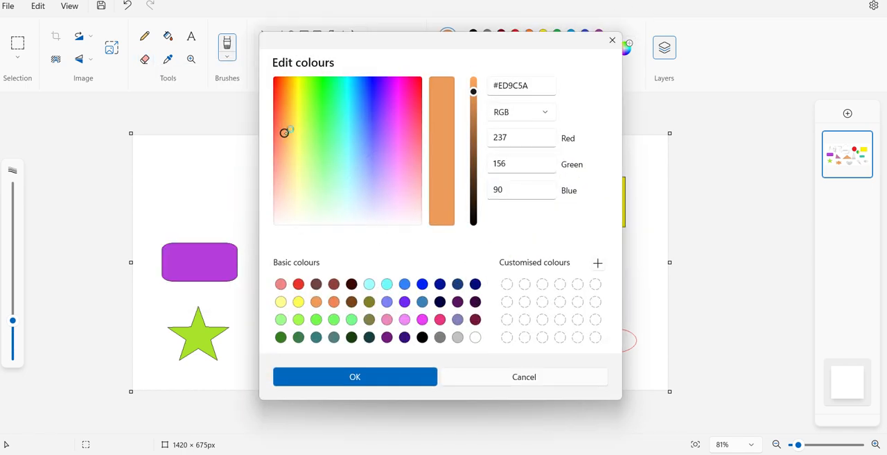
{"action": "left_click_drag", "start_coordinate": [289, 130], "coordinate": [339, 187]}
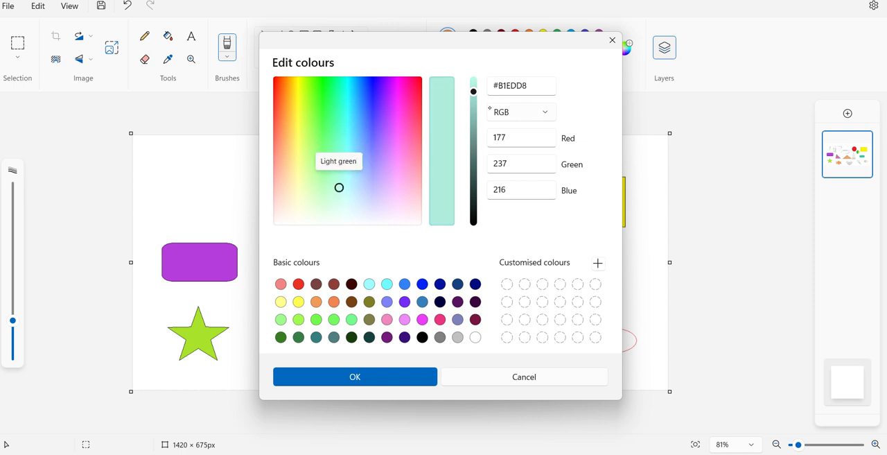
{"action": "left_click", "coordinate": [355, 377]}
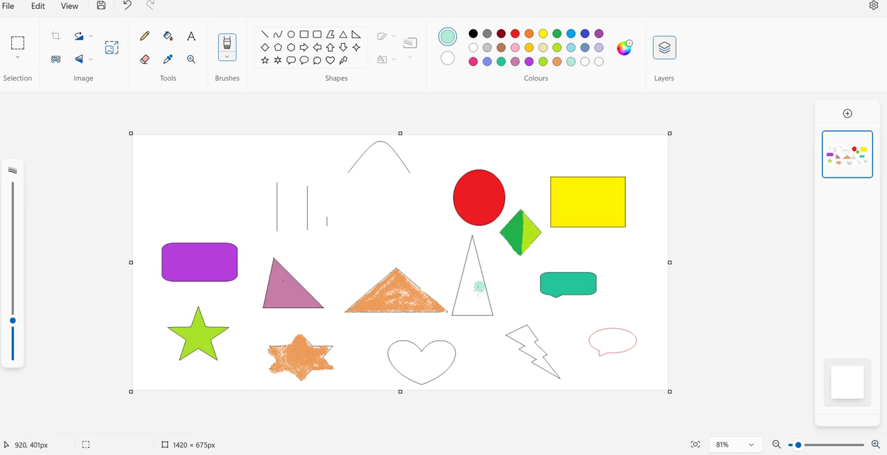
- Undo the too-wide first stroke and paint the tall narrow triangle light green with a smaller Oil brush
{"action": "mouse_move", "coordinate": [466, 305]}
{"action": "left_mouse_down"}
{"action": "mouse_move", "coordinate": [470, 277]}
{"action": "mouse_move", "coordinate": [485, 309]}
{"action": "mouse_move", "coordinate": [470, 269]}
{"action": "mouse_move", "coordinate": [463, 307]}
{"action": "left_mouse_up"}
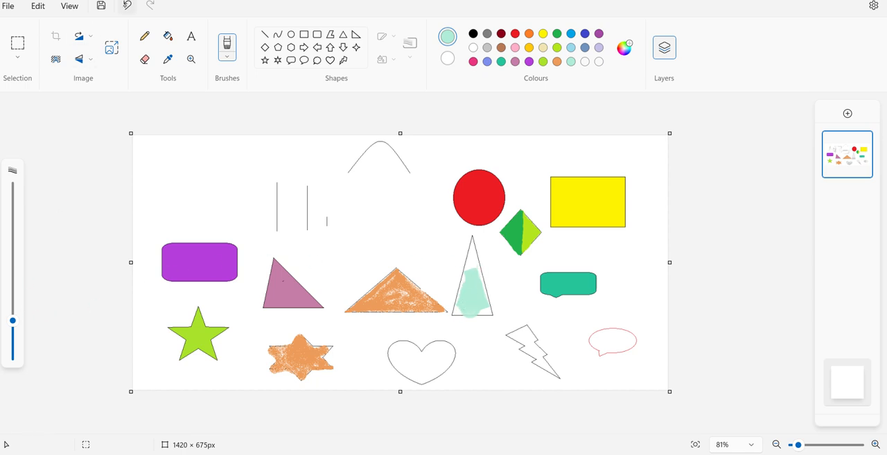
{"action": "left_click", "coordinate": [126, 5]}
{"action": "left_click_drag", "start_coordinate": [13, 321], "coordinate": [12, 335]}
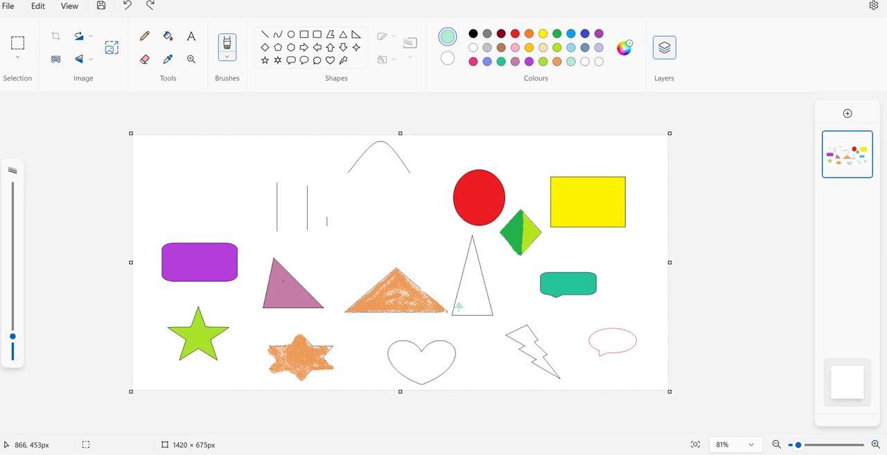
{"action": "mouse_move", "coordinate": [458, 309]}
{"action": "left_mouse_down"}
{"action": "mouse_move", "coordinate": [472, 270]}
{"action": "mouse_move", "coordinate": [473, 288]}
{"action": "mouse_move", "coordinate": [473, 245]}
{"action": "mouse_move", "coordinate": [486, 306]}
{"action": "left_mouse_up"}
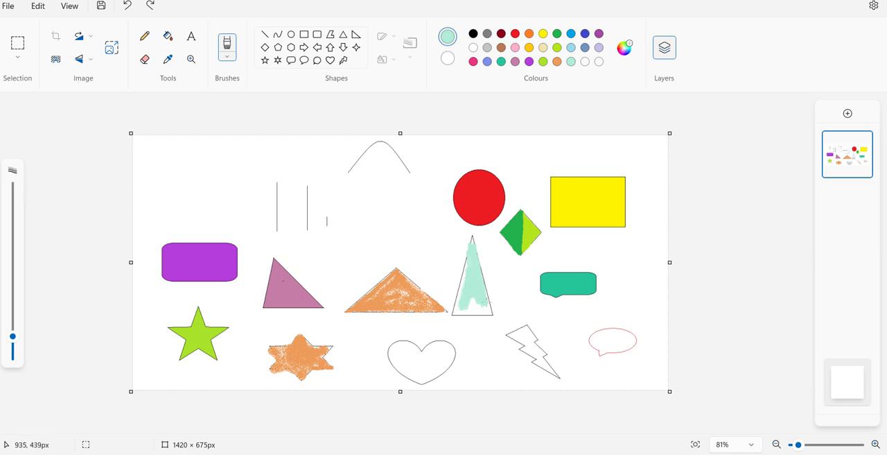
{"action": "left_click_drag", "start_coordinate": [486, 300], "coordinate": [478, 305]}
- Paint a short light green stroke above the wide triangle and a flower with light green petals around a yellow centre beside it
{"action": "mouse_move", "coordinate": [339, 255]}
{"action": "left_mouse_down"}
{"action": "mouse_move", "coordinate": [353, 222]}
{"action": "mouse_move", "coordinate": [348, 257]}
{"action": "left_mouse_up"}
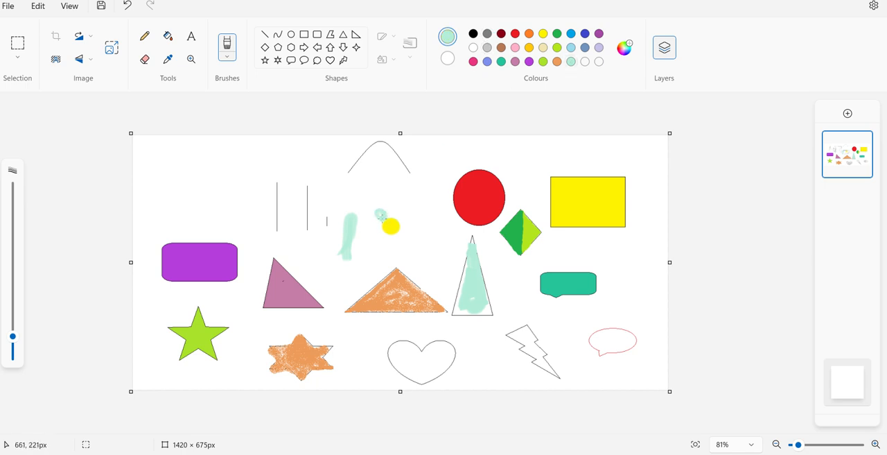
{"action": "mouse_move", "coordinate": [392, 216]}
{"action": "left_mouse_down"}
{"action": "mouse_move", "coordinate": [400, 208]}
{"action": "mouse_move", "coordinate": [404, 221]}
{"action": "left_mouse_up"}
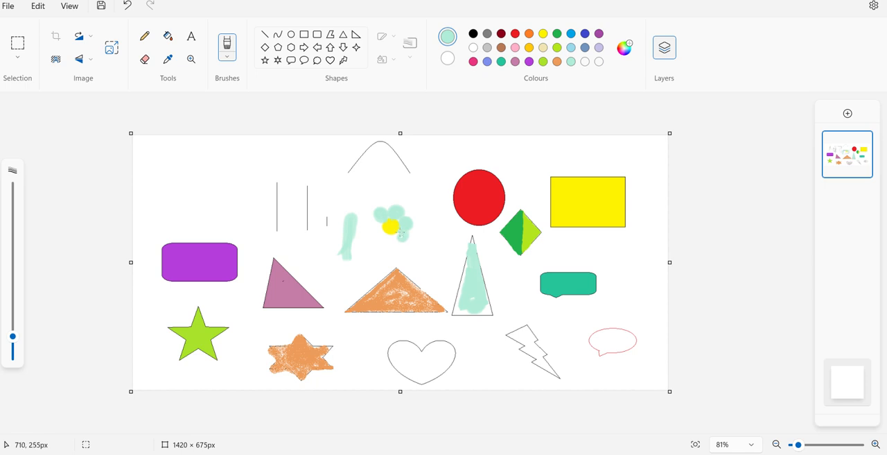
{"action": "left_click_drag", "start_coordinate": [389, 241], "coordinate": [387, 242]}
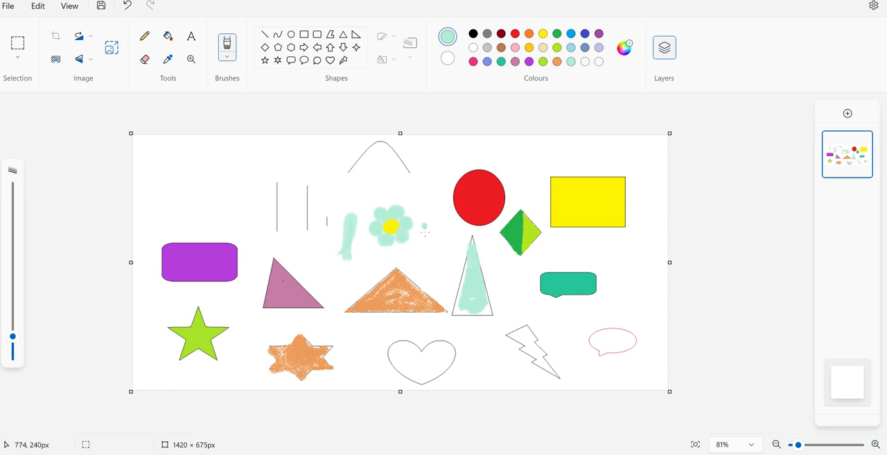
{"action": "left_click", "coordinate": [360, 141]}
- Choose the Crayon, mix the custom periwinkle #BBC2ED and colour the oval callout with it
{"action": "left_click", "coordinate": [227, 56]}
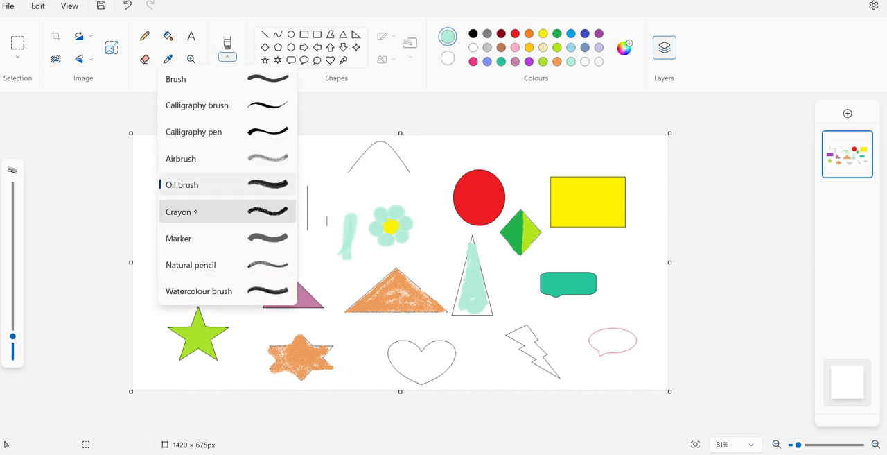
{"action": "left_click", "coordinate": [196, 212]}
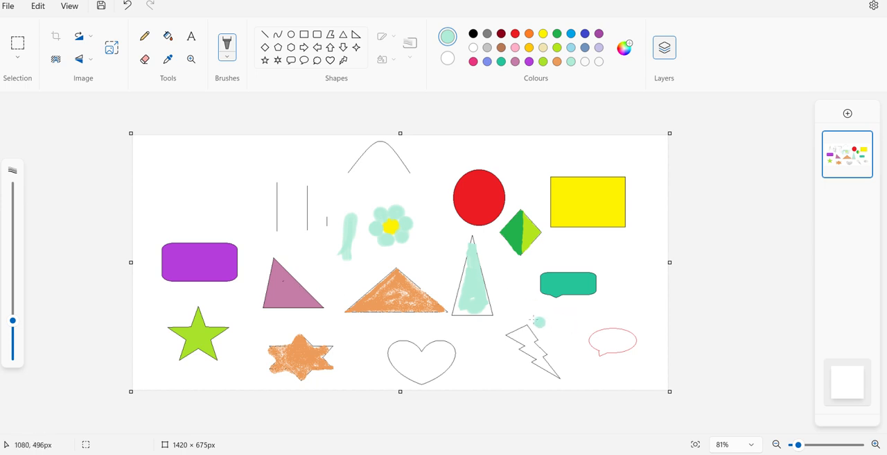
{"action": "left_click", "coordinate": [624, 47]}
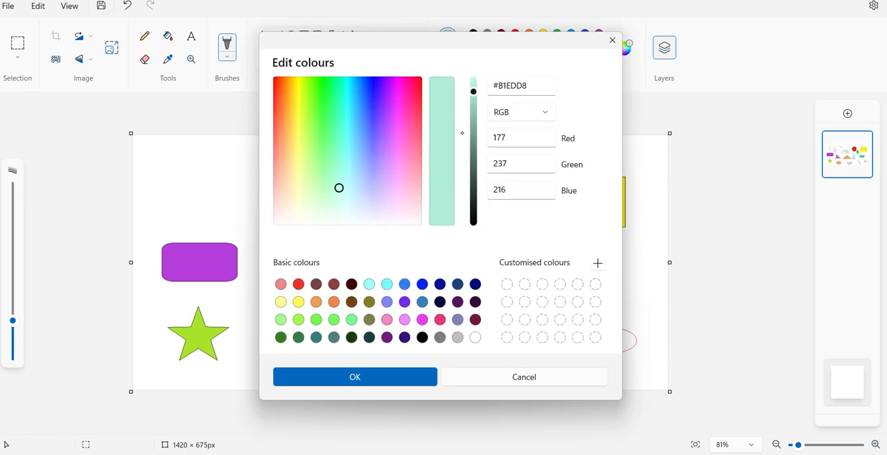
{"action": "left_click_drag", "start_coordinate": [352, 189], "coordinate": [369, 194]}
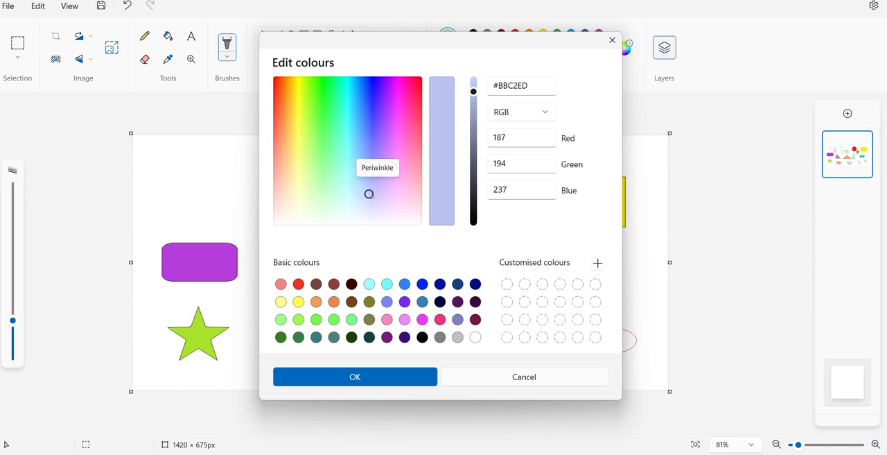
{"action": "left_click", "coordinate": [372, 374]}
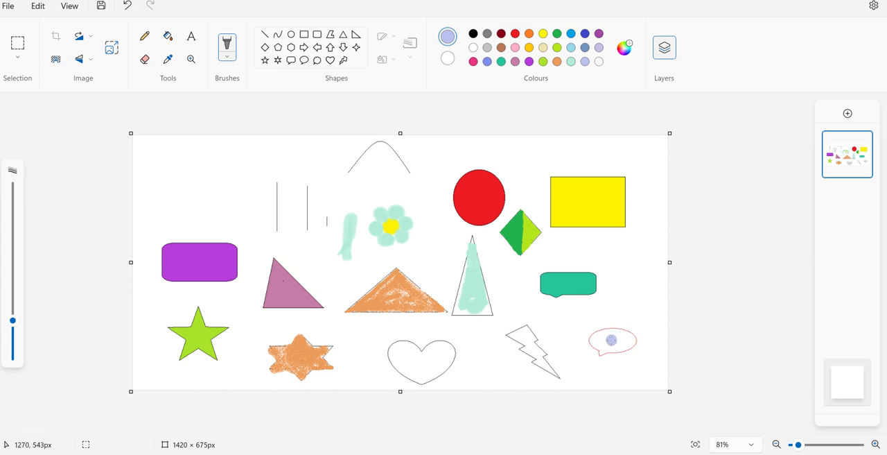
{"action": "mouse_move", "coordinate": [611, 339]}
{"action": "left_mouse_down"}
{"action": "mouse_move", "coordinate": [622, 336]}
{"action": "mouse_move", "coordinate": [597, 343]}
{"action": "mouse_move", "coordinate": [634, 340]}
{"action": "mouse_move", "coordinate": [600, 337]}
{"action": "mouse_move", "coordinate": [599, 349]}
{"action": "mouse_move", "coordinate": [631, 342]}
{"action": "mouse_move", "coordinate": [614, 335]}
{"action": "mouse_move", "coordinate": [596, 342]}
{"action": "mouse_move", "coordinate": [615, 350]}
{"action": "mouse_move", "coordinate": [601, 351]}
{"action": "left_mouse_up"}
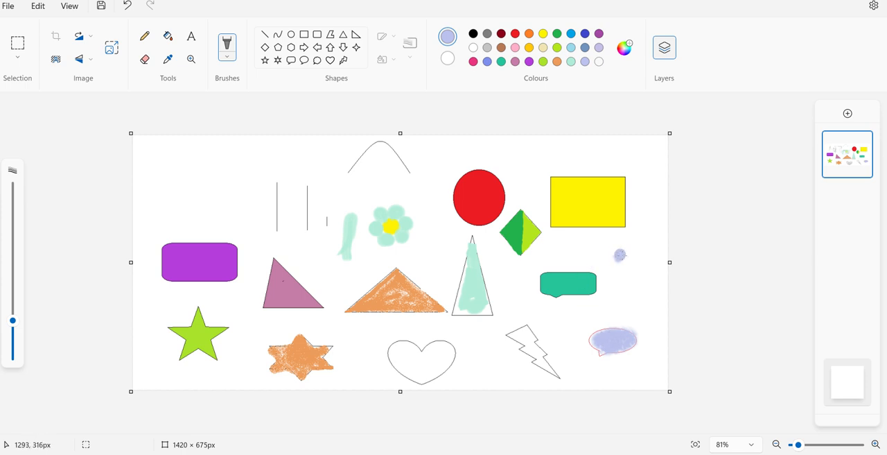
- Draw a large round periwinkle crayon patch and a smaller one beside the rounded rectangular callout, and reduce the brush size to 21 px
{"action": "mouse_move", "coordinate": [616, 254]}
{"action": "left_mouse_down"}
{"action": "mouse_move", "coordinate": [611, 264]}
{"action": "mouse_move", "coordinate": [630, 257]}
{"action": "mouse_move", "coordinate": [623, 248]}
{"action": "mouse_move", "coordinate": [623, 271]}
{"action": "mouse_move", "coordinate": [615, 269]}
{"action": "mouse_move", "coordinate": [623, 267]}
{"action": "left_mouse_up"}
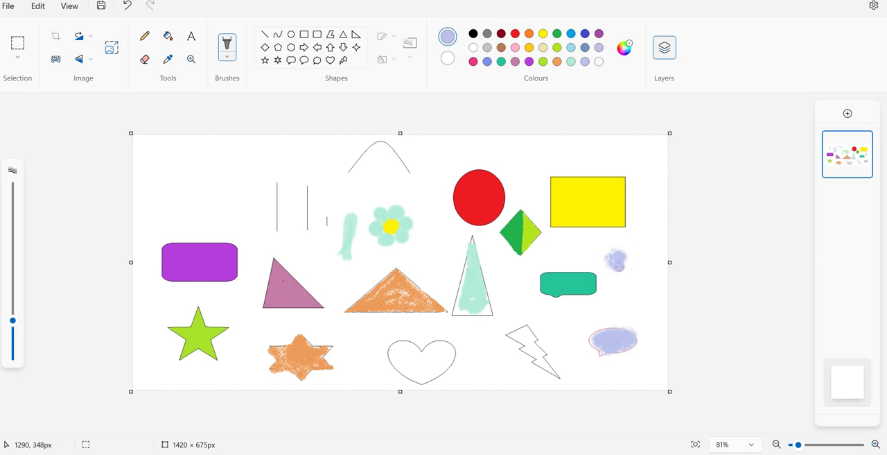
{"action": "mouse_move", "coordinate": [613, 253]}
{"action": "left_mouse_down"}
{"action": "mouse_move", "coordinate": [624, 266]}
{"action": "mouse_move", "coordinate": [631, 251]}
{"action": "mouse_move", "coordinate": [610, 262]}
{"action": "mouse_move", "coordinate": [631, 262]}
{"action": "mouse_move", "coordinate": [623, 241]}
{"action": "mouse_move", "coordinate": [599, 257]}
{"action": "mouse_move", "coordinate": [637, 248]}
{"action": "mouse_move", "coordinate": [634, 274]}
{"action": "mouse_move", "coordinate": [605, 266]}
{"action": "mouse_move", "coordinate": [620, 276]}
{"action": "mouse_move", "coordinate": [620, 260]}
{"action": "left_mouse_up"}
{"action": "left_click_drag", "start_coordinate": [606, 308], "coordinate": [607, 302]}
{"action": "left_click", "coordinate": [576, 330]}
{"action": "scroll", "coordinate": [25, 320], "scroll_direction": "down", "scroll_amount": 6}
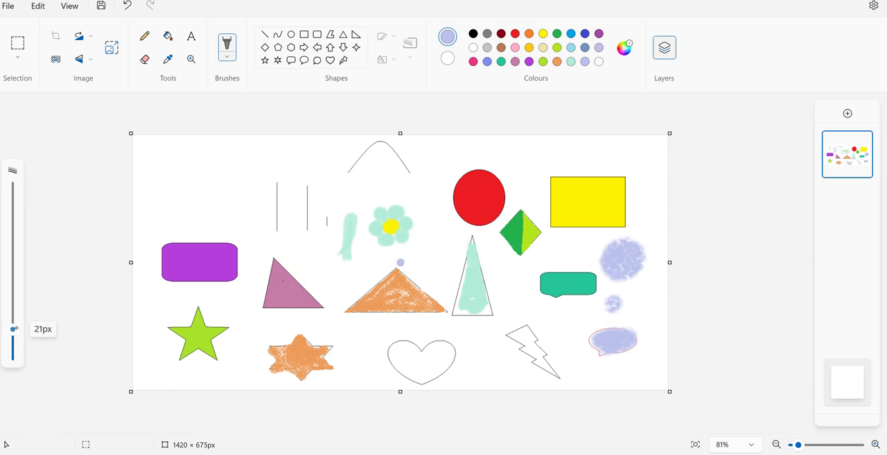
- Draw a short slanted periwinkle crayon patch above the purple rounded rectangle and a thin Natural pencil V beside the heart
{"action": "mouse_move", "coordinate": [212, 201]}
{"action": "left_mouse_down"}
{"action": "mouse_move", "coordinate": [232, 177]}
{"action": "mouse_move", "coordinate": [219, 201]}
{"action": "mouse_move", "coordinate": [231, 180]}
{"action": "mouse_move", "coordinate": [228, 191]}
{"action": "left_mouse_up"}
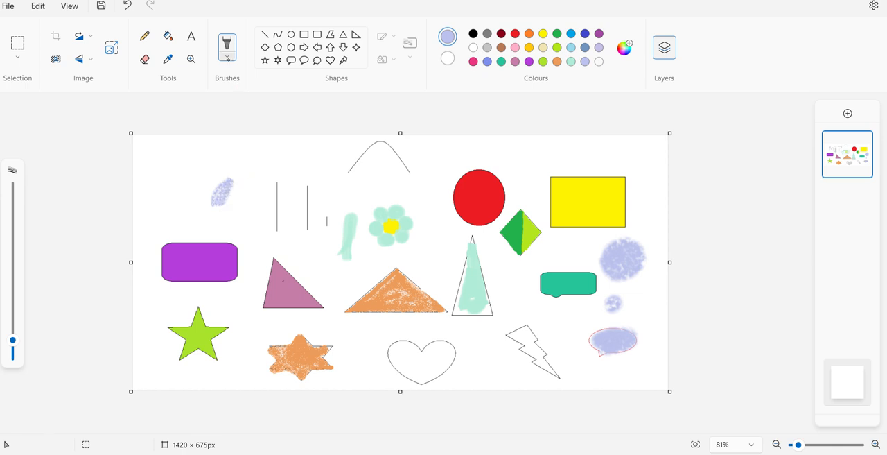
{"action": "left_click", "coordinate": [227, 57]}
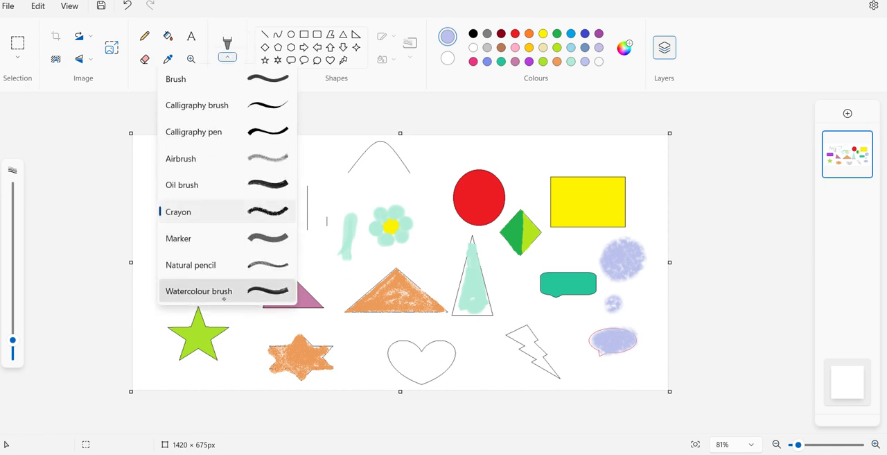
{"action": "left_click", "coordinate": [225, 265]}
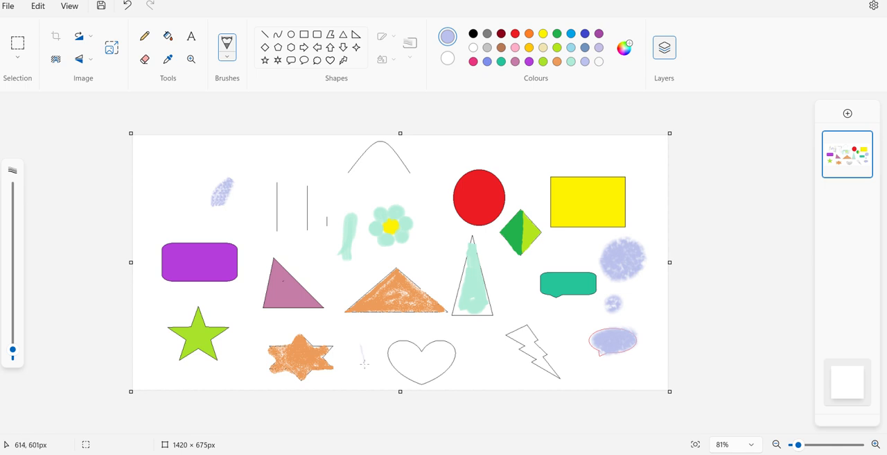
- Sketch a black Natural pencil V beside the red circle and, with a larger brush size, two upright strokes beside the green star
{"action": "left_click", "coordinate": [472, 35]}
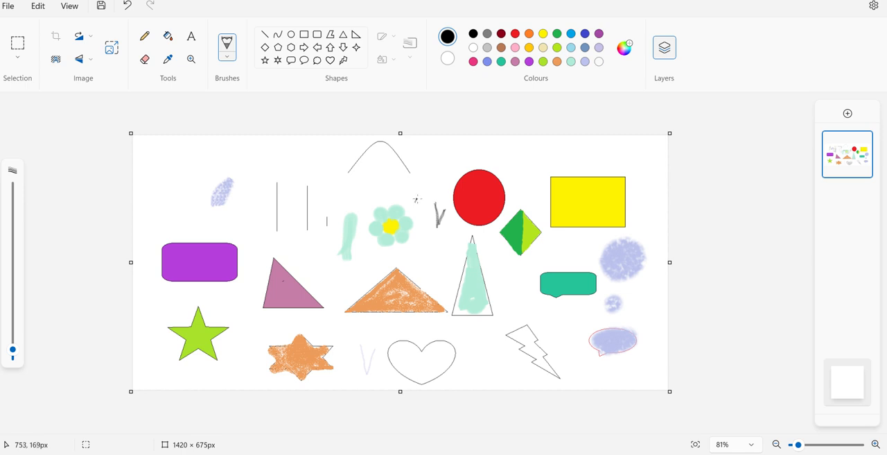
{"action": "left_click_drag", "start_coordinate": [12, 350], "coordinate": [13, 340]}
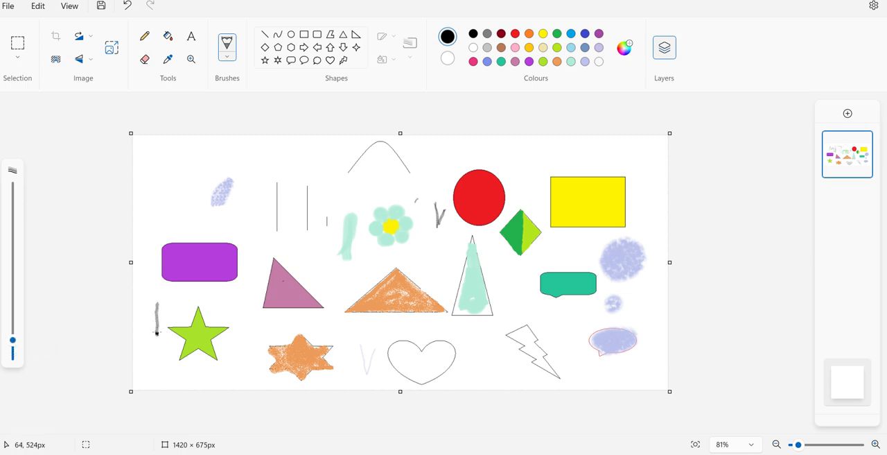
{"action": "mouse_move", "coordinate": [164, 307]}
{"action": "left_mouse_down"}
{"action": "mouse_move", "coordinate": [168, 294]}
{"action": "mouse_move", "coordinate": [169, 316]}
{"action": "mouse_move", "coordinate": [169, 290]}
{"action": "left_mouse_up"}
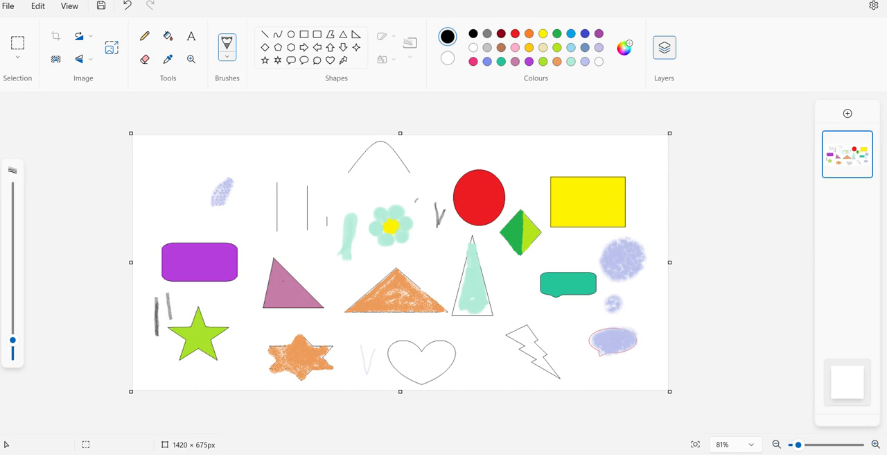
- Choose the Watercolour brush and mix a bright custom orange-red as the drawing colour
{"action": "left_click", "coordinate": [232, 65]}
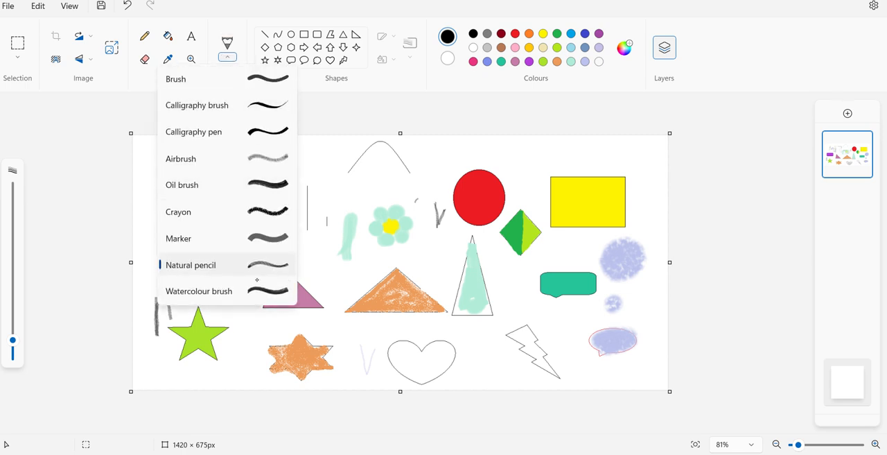
{"action": "left_click", "coordinate": [208, 291]}
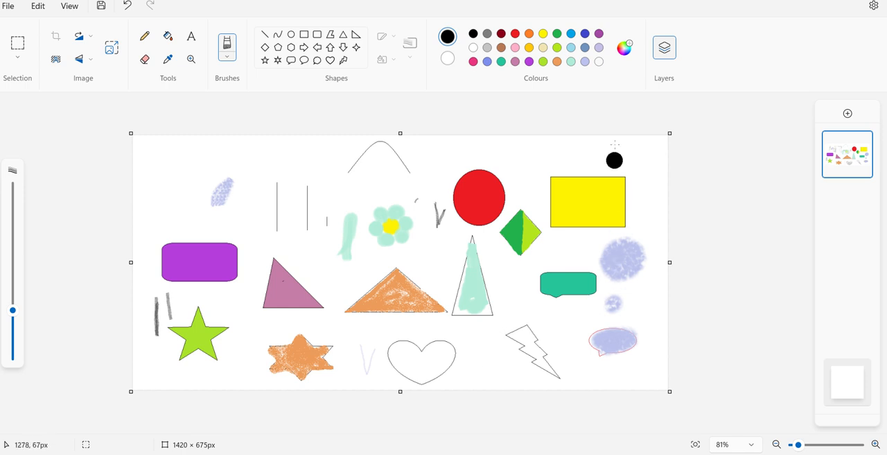
{"action": "left_click", "coordinate": [625, 49]}
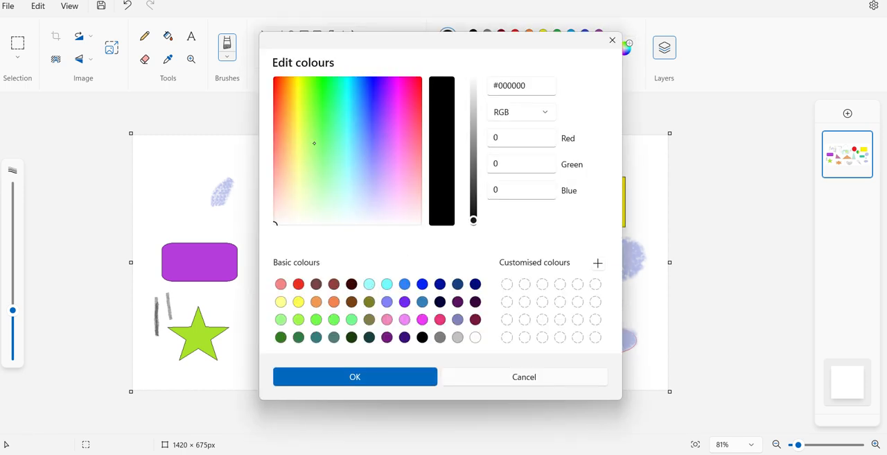
{"action": "left_click", "coordinate": [279, 113]}
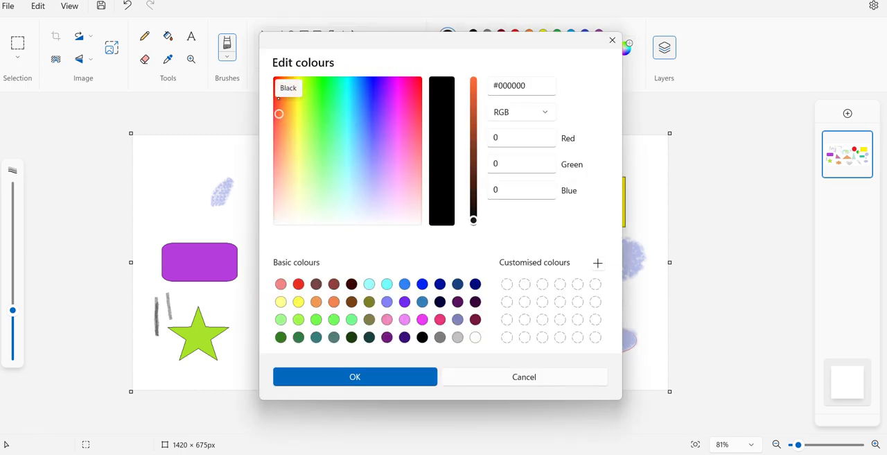
{"action": "left_click_drag", "start_coordinate": [279, 108], "coordinate": [277, 83]}
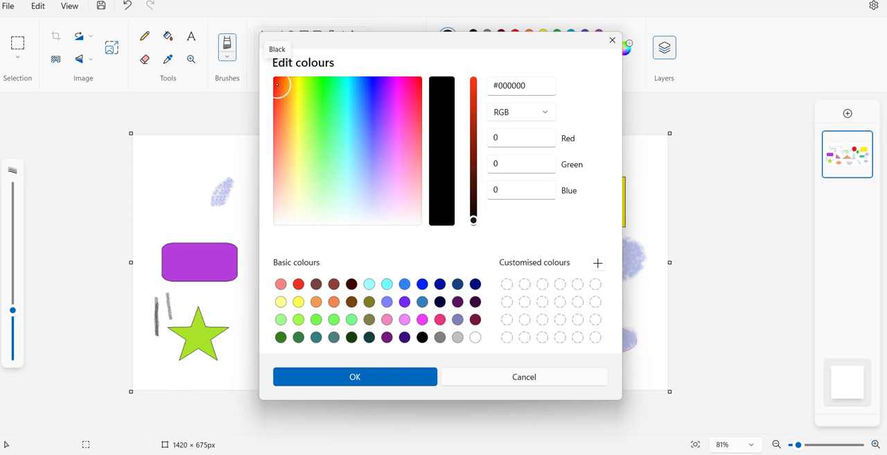
{"action": "left_click_drag", "start_coordinate": [476, 88], "coordinate": [473, 82]}
{"action": "left_click", "coordinate": [395, 383]}
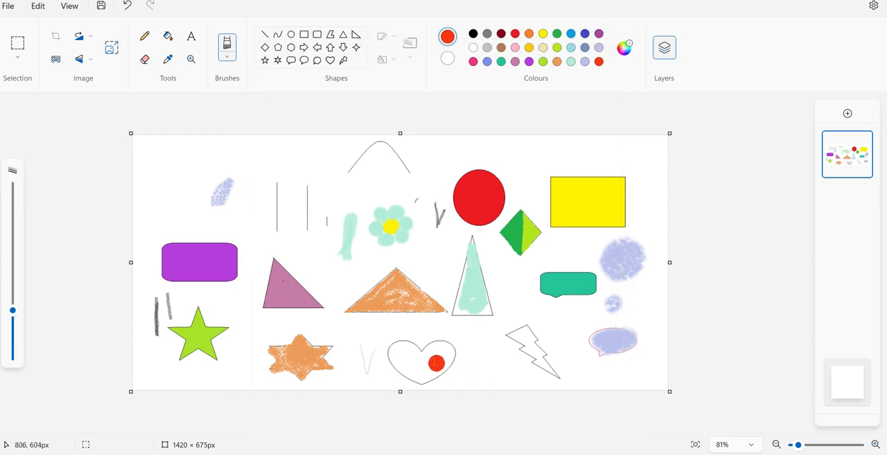
- Paint a first orange-red wash inside the heart and a large curved watercolour stroke around the two vertical lines
{"action": "mouse_move", "coordinate": [431, 363]}
{"action": "left_mouse_down"}
{"action": "mouse_move", "coordinate": [424, 366]}
{"action": "mouse_move", "coordinate": [444, 350]}
{"action": "mouse_move", "coordinate": [419, 365]}
{"action": "mouse_move", "coordinate": [397, 357]}
{"action": "mouse_move", "coordinate": [424, 369]}
{"action": "mouse_move", "coordinate": [409, 372]}
{"action": "mouse_move", "coordinate": [431, 366]}
{"action": "mouse_move", "coordinate": [425, 373]}
{"action": "left_mouse_up"}
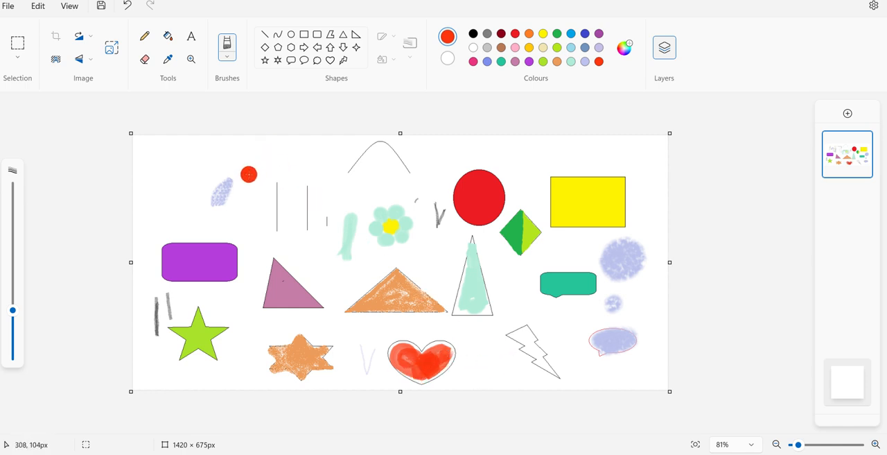
{"action": "mouse_move", "coordinate": [250, 174]}
{"action": "left_mouse_down"}
{"action": "mouse_move", "coordinate": [250, 242]}
{"action": "mouse_move", "coordinate": [260, 190]}
{"action": "mouse_move", "coordinate": [253, 234]}
{"action": "mouse_move", "coordinate": [264, 199]}
{"action": "mouse_move", "coordinate": [259, 238]}
{"action": "mouse_move", "coordinate": [270, 219]}
{"action": "mouse_move", "coordinate": [278, 236]}
{"action": "mouse_move", "coordinate": [269, 229]}
{"action": "mouse_move", "coordinate": [274, 243]}
{"action": "mouse_move", "coordinate": [253, 244]}
{"action": "mouse_move", "coordinate": [298, 246]}
{"action": "mouse_move", "coordinate": [299, 237]}
{"action": "mouse_move", "coordinate": [301, 246]}
{"action": "mouse_move", "coordinate": [287, 235]}
{"action": "mouse_move", "coordinate": [320, 246]}
{"action": "left_mouse_up"}
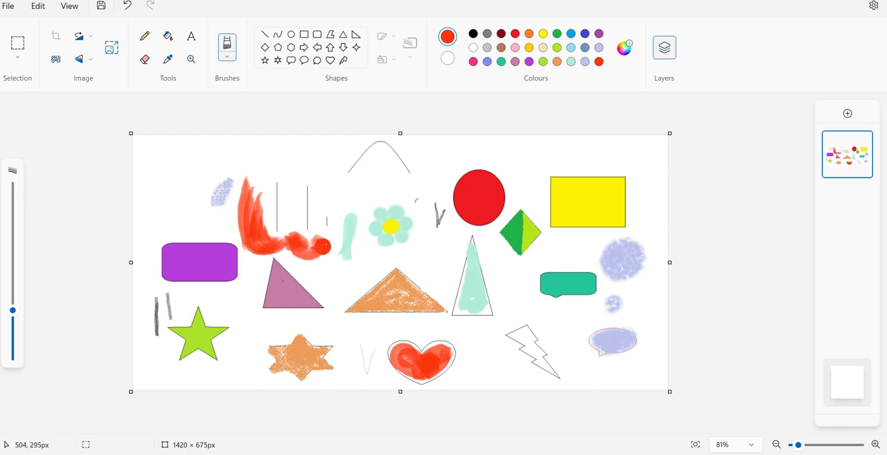
- Deepen the heart's colour with more orange-red watercolour strokes and undo the last one that overruns the outline
{"action": "mouse_move", "coordinate": [402, 359]}
{"action": "left_mouse_down"}
{"action": "mouse_move", "coordinate": [411, 353]}
{"action": "mouse_move", "coordinate": [399, 350]}
{"action": "mouse_move", "coordinate": [405, 371]}
{"action": "mouse_move", "coordinate": [423, 377]}
{"action": "mouse_move", "coordinate": [447, 342]}
{"action": "mouse_move", "coordinate": [411, 350]}
{"action": "left_mouse_up"}
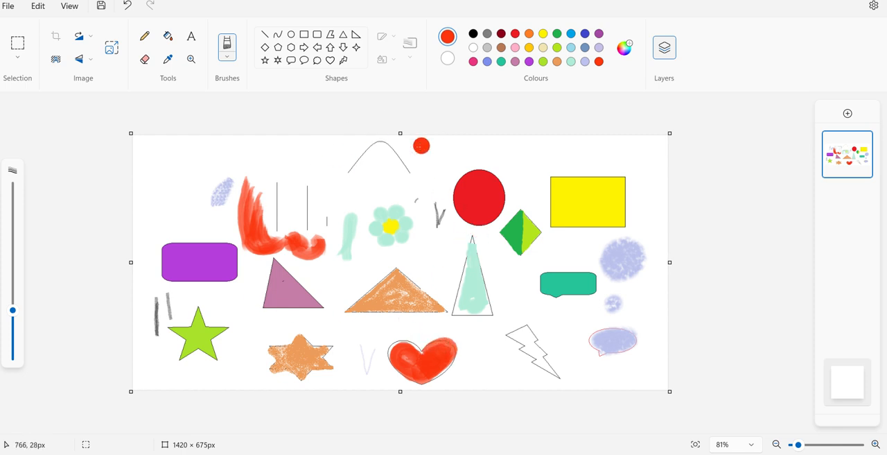
{"action": "mouse_move", "coordinate": [417, 369]}
{"action": "left_mouse_down"}
{"action": "mouse_move", "coordinate": [425, 347]}
{"action": "mouse_move", "coordinate": [394, 351]}
{"action": "mouse_move", "coordinate": [424, 386]}
{"action": "mouse_move", "coordinate": [453, 352]}
{"action": "mouse_move", "coordinate": [425, 344]}
{"action": "left_mouse_up"}
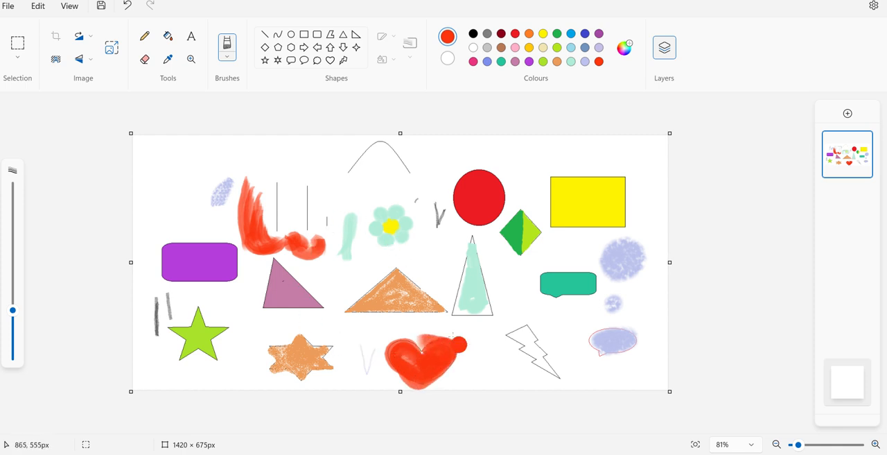
{"action": "left_click", "coordinate": [127, 5]}
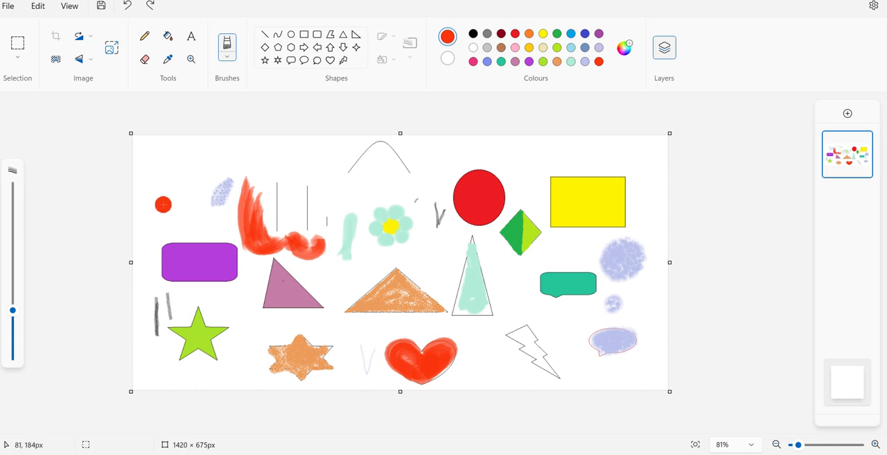
- With a smaller Watercolour brush, paint a round orange-red patch above the purple rectangle and fill in the large curved stroke's upright part
{"action": "left_click_drag", "start_coordinate": [12, 310], "coordinate": [13, 346]}
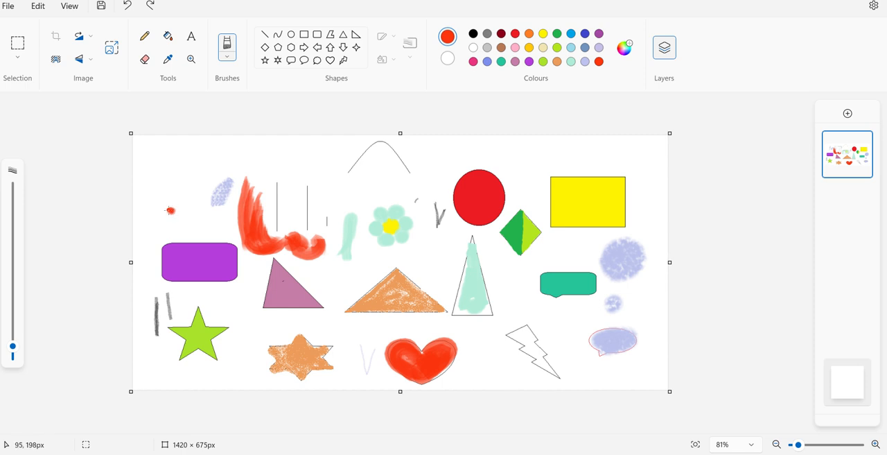
{"action": "left_click_drag", "start_coordinate": [178, 207], "coordinate": [166, 203]}
{"action": "mouse_move", "coordinate": [159, 206]}
{"action": "left_mouse_down"}
{"action": "mouse_move", "coordinate": [180, 218]}
{"action": "mouse_move", "coordinate": [162, 221]}
{"action": "mouse_move", "coordinate": [182, 219]}
{"action": "mouse_move", "coordinate": [155, 211]}
{"action": "mouse_move", "coordinate": [162, 224]}
{"action": "mouse_move", "coordinate": [177, 224]}
{"action": "mouse_move", "coordinate": [178, 198]}
{"action": "mouse_move", "coordinate": [154, 210]}
{"action": "left_mouse_up"}
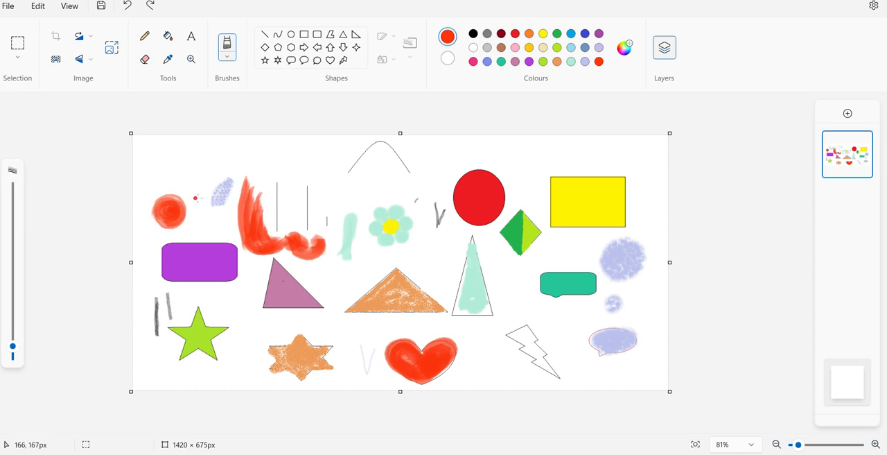
{"action": "left_click_drag", "start_coordinate": [176, 207], "coordinate": [168, 215]}
{"action": "mouse_move", "coordinate": [166, 225]}
{"action": "left_mouse_down"}
{"action": "mouse_move", "coordinate": [153, 200]}
{"action": "mouse_move", "coordinate": [179, 196]}
{"action": "mouse_move", "coordinate": [184, 220]}
{"action": "left_mouse_up"}
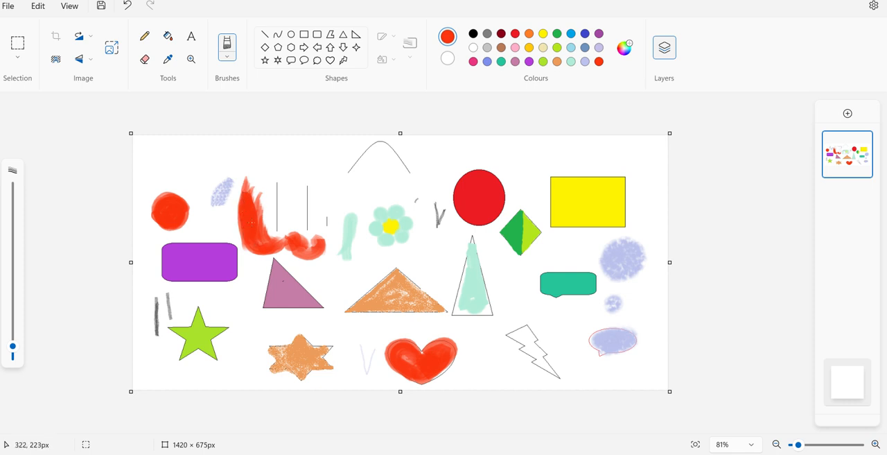
{"action": "left_click_drag", "start_coordinate": [259, 210], "coordinate": [261, 221]}
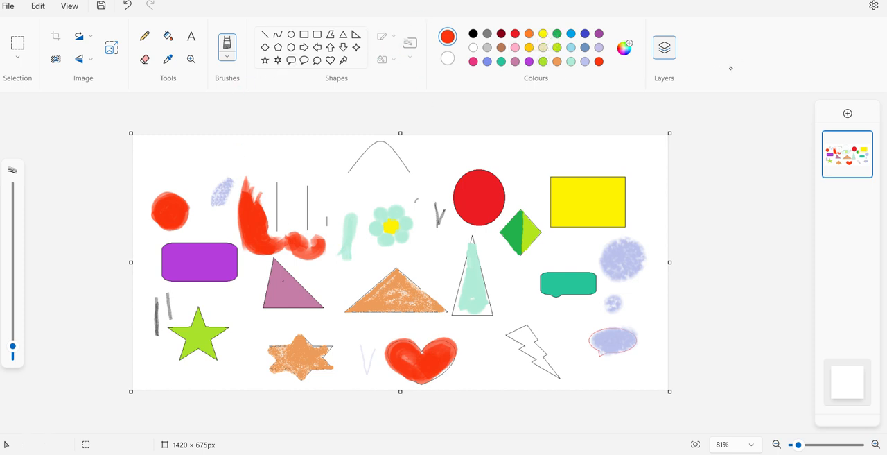
- Hide and reshow the layers, and add a new blank layer above the drawing
{"action": "left_click", "coordinate": [670, 55]}
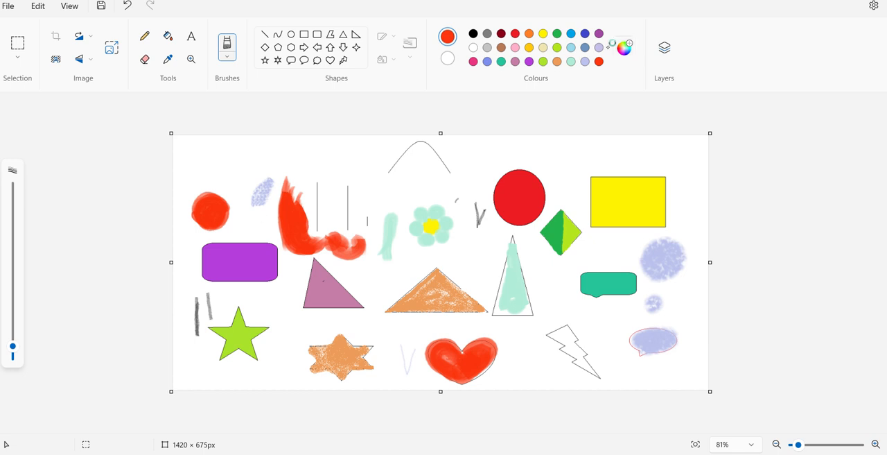
{"action": "left_click", "coordinate": [664, 49]}
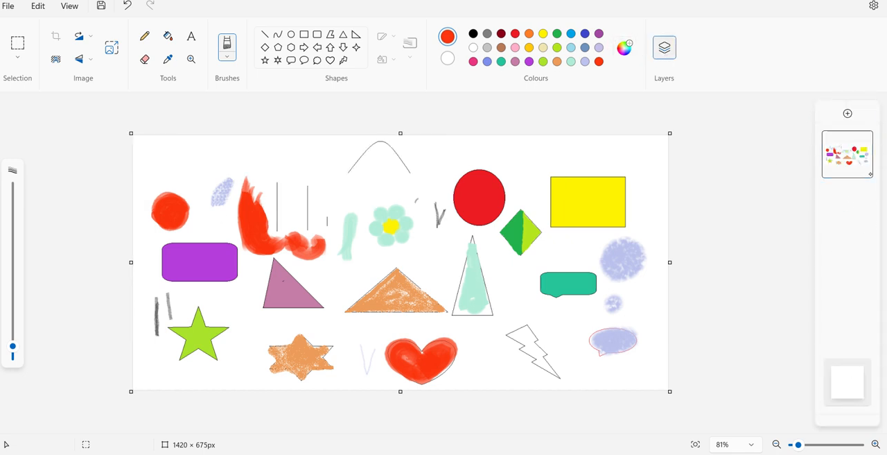
{"action": "mouse_move", "coordinate": [848, 173]}
{"action": "left_click", "coordinate": [847, 114]}
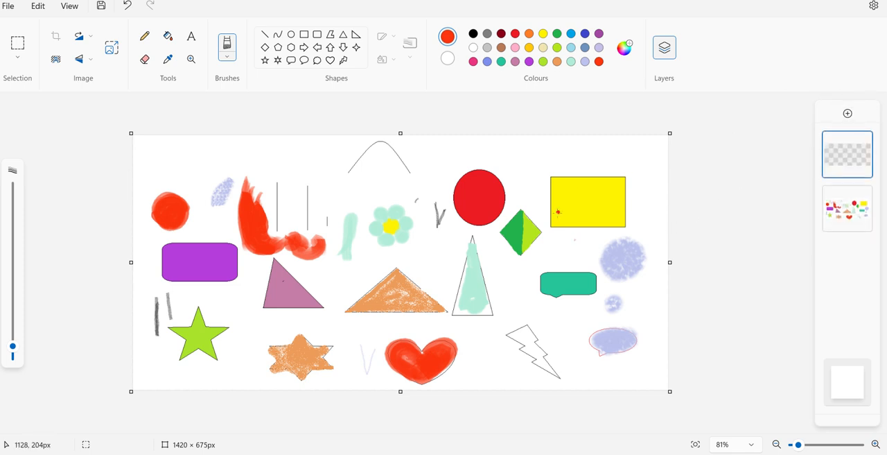
{"action": "mouse_move", "coordinate": [846, 223]}
- Choose the standard Brush with black as the drawing colour
{"action": "left_click", "coordinate": [227, 56]}
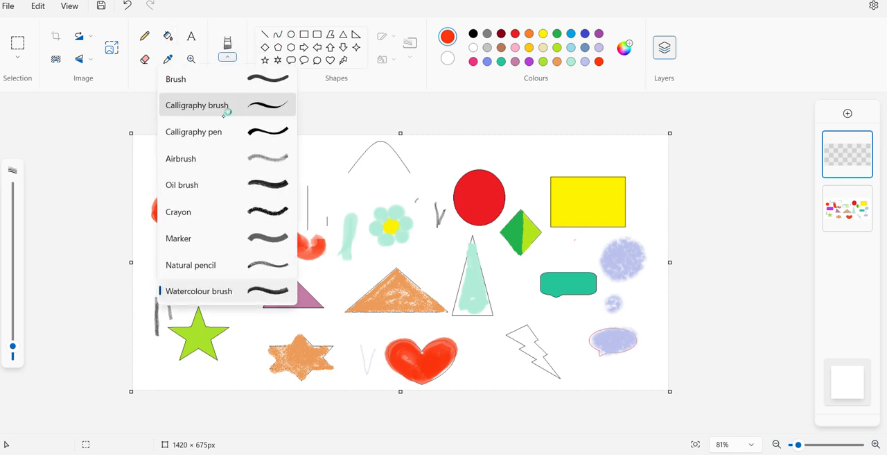
{"action": "left_click", "coordinate": [225, 80]}
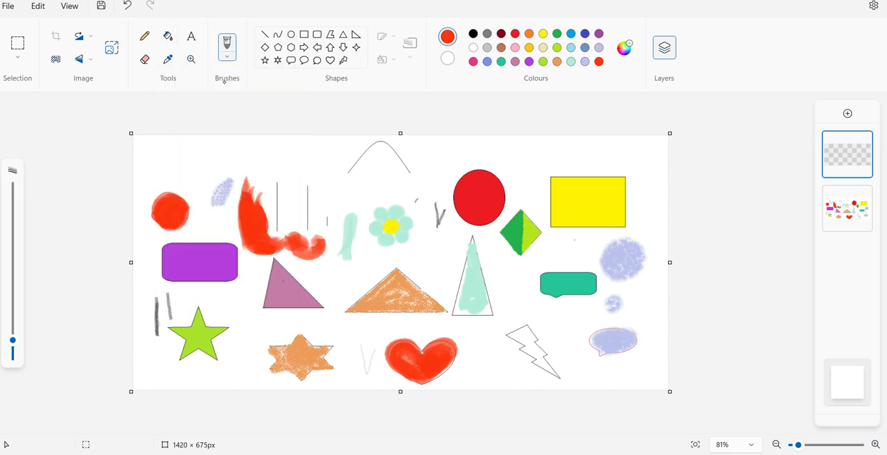
{"action": "left_click", "coordinate": [473, 33]}
- Try black brush strokes over the light green stroke on the new layer, and undo them
{"action": "mouse_move", "coordinate": [348, 207]}
{"action": "left_mouse_down"}
{"action": "mouse_move", "coordinate": [341, 226]}
{"action": "mouse_move", "coordinate": [353, 245]}
{"action": "left_mouse_up"}
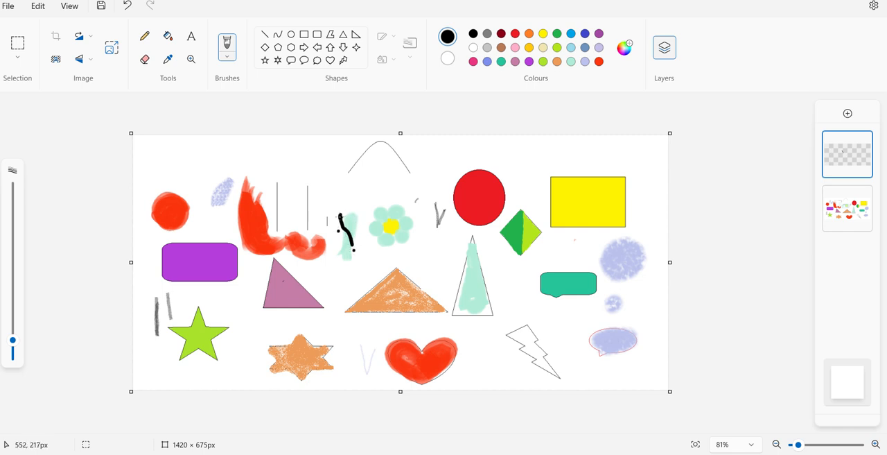
{"action": "mouse_move", "coordinate": [341, 215]}
{"action": "left_mouse_down"}
{"action": "mouse_move", "coordinate": [354, 226]}
{"action": "mouse_move", "coordinate": [343, 262]}
{"action": "mouse_move", "coordinate": [350, 237]}
{"action": "left_mouse_up"}
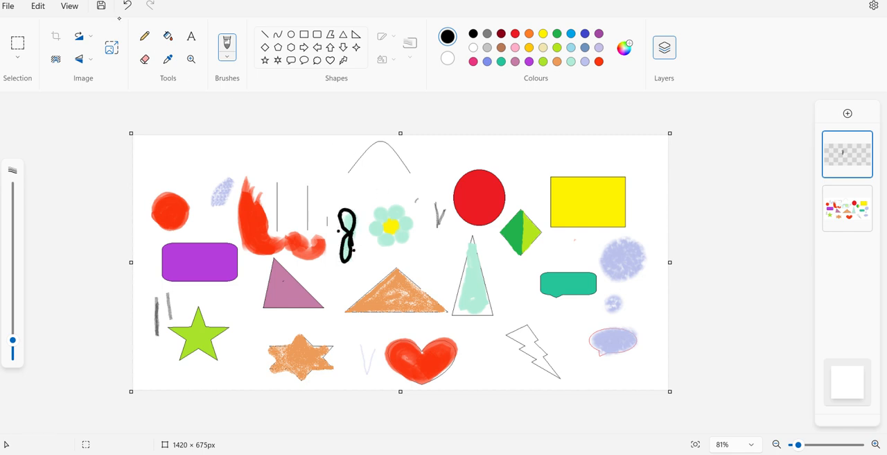
{"action": "left_click", "coordinate": [128, 7]}
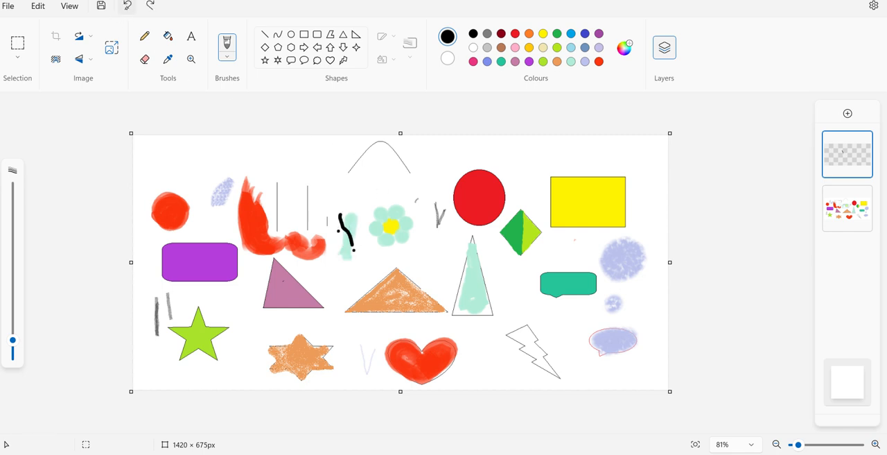
{"action": "left_click", "coordinate": [126, 6]}
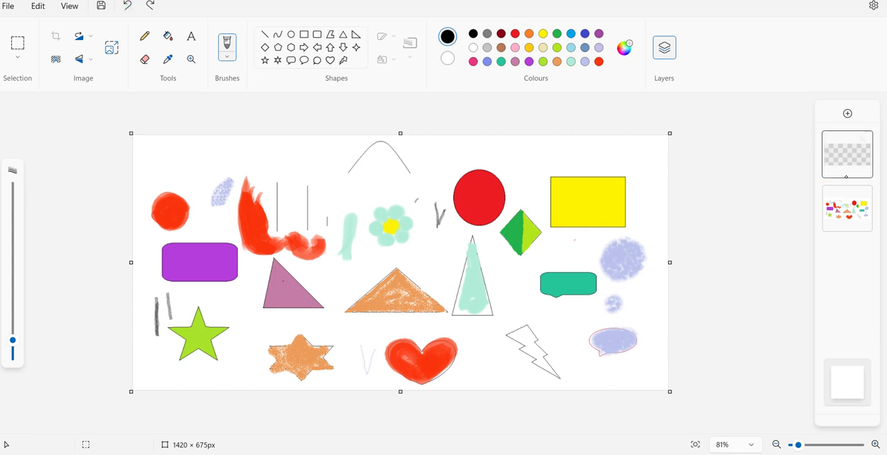
- Move the layer with the drawing above the blank layer and make the blank layer active
{"action": "left_click", "coordinate": [843, 155]}
{"action": "mouse_move", "coordinate": [847, 208]}
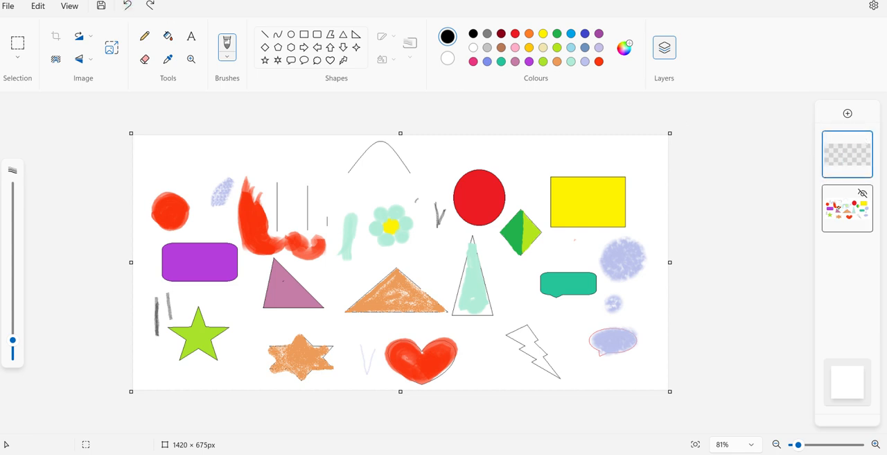
{"action": "left_click_drag", "start_coordinate": [844, 212], "coordinate": [845, 141]}
{"action": "left_click", "coordinate": [852, 217]}
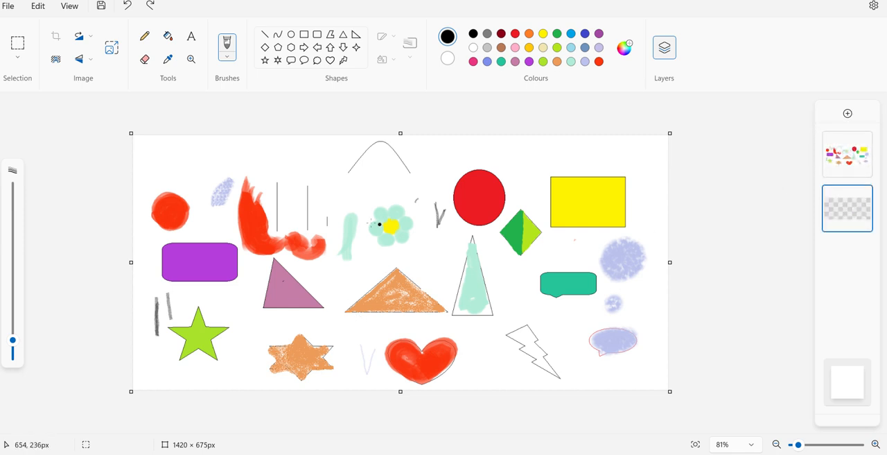
- Draw long black brush strokes on the lower layer, passing behind the light green stroke, flower, triangles, heart, lightning bolt and oval callout
{"action": "left_click_drag", "start_coordinate": [343, 218], "coordinate": [346, 229]}
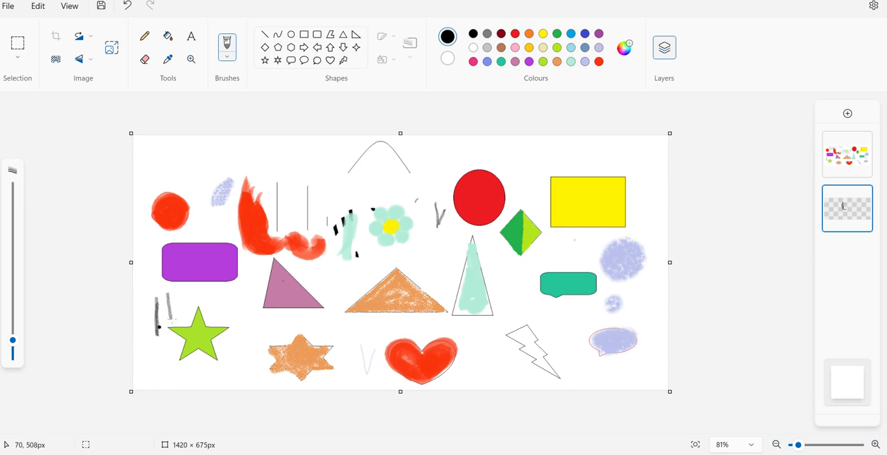
{"action": "mouse_move", "coordinate": [271, 212]}
{"action": "left_mouse_down"}
{"action": "mouse_move", "coordinate": [349, 183]}
{"action": "mouse_move", "coordinate": [438, 180]}
{"action": "mouse_move", "coordinate": [451, 201]}
{"action": "mouse_move", "coordinate": [378, 275]}
{"action": "mouse_move", "coordinate": [484, 264]}
{"action": "left_mouse_up"}
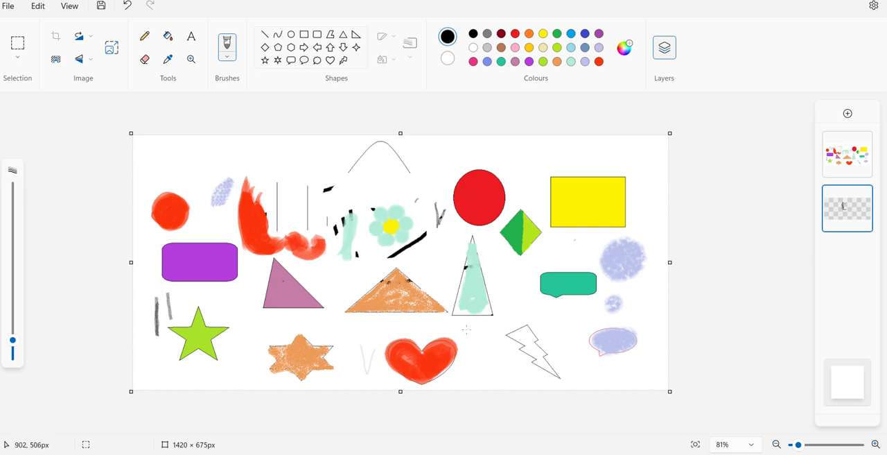
{"action": "left_click_drag", "start_coordinate": [445, 339], "coordinate": [400, 359]}
{"action": "mouse_move", "coordinate": [508, 342]}
{"action": "left_mouse_down"}
{"action": "mouse_move", "coordinate": [579, 339]}
{"action": "mouse_move", "coordinate": [613, 323]}
{"action": "left_mouse_up"}
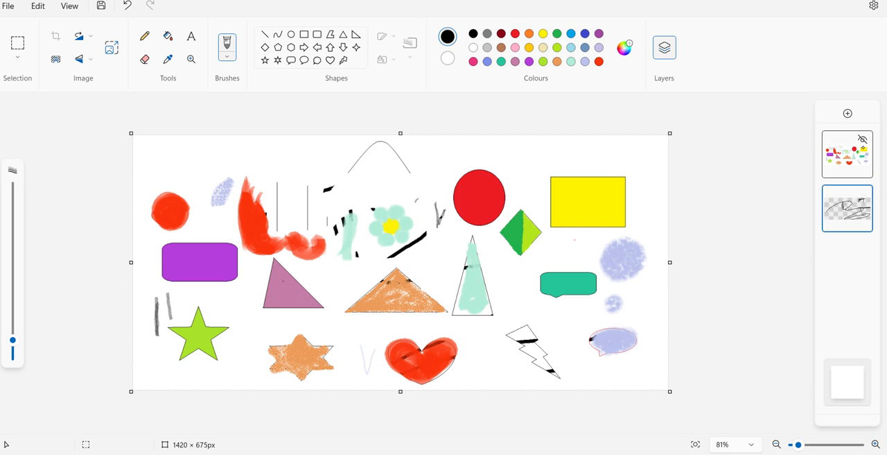
- Check the lower layer by hiding and reshowing the drawing layer, and add black brush strokes on it above the thin vertical lines
{"action": "left_click", "coordinate": [862, 139]}
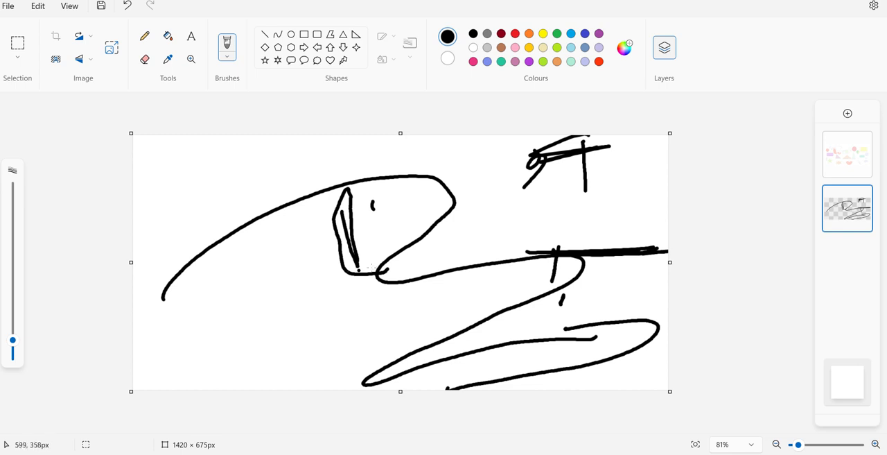
{"action": "left_click", "coordinate": [863, 141]}
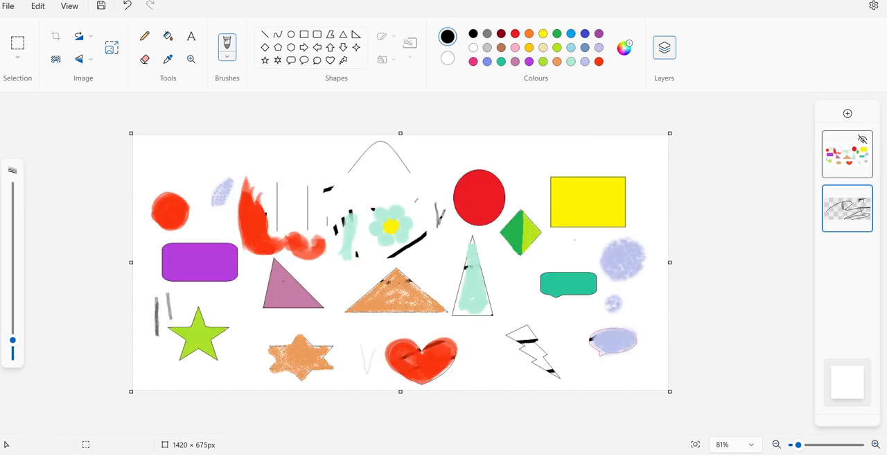
{"action": "mouse_move", "coordinate": [300, 162]}
{"action": "left_mouse_down"}
{"action": "mouse_move", "coordinate": [284, 167]}
{"action": "mouse_move", "coordinate": [302, 168]}
{"action": "left_mouse_up"}
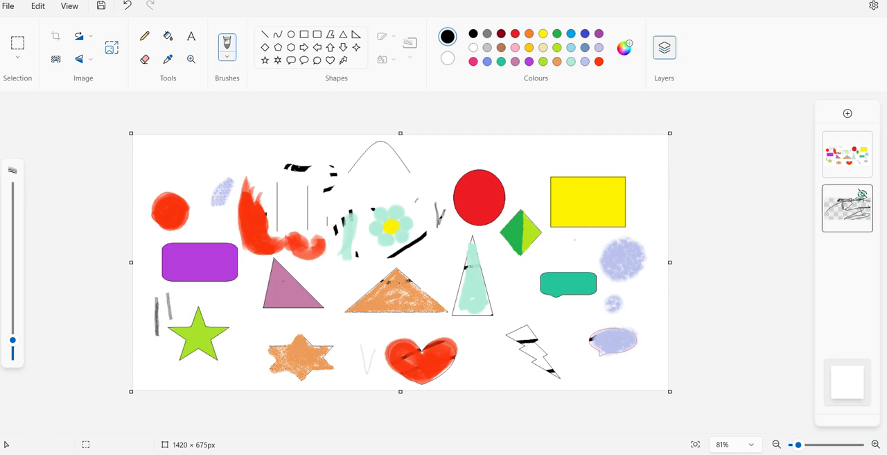
- Fill the empty background of the lower layer with gold
{"action": "left_click", "coordinate": [168, 36]}
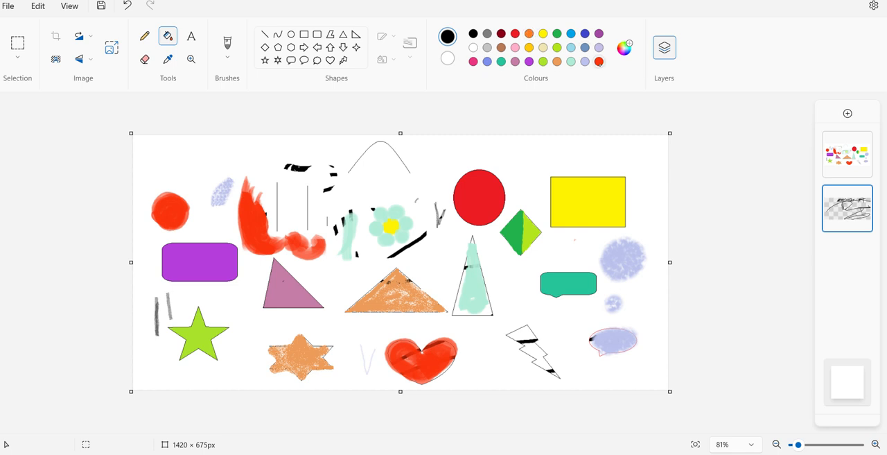
{"action": "left_click", "coordinate": [529, 47]}
{"action": "left_click", "coordinate": [473, 155]}
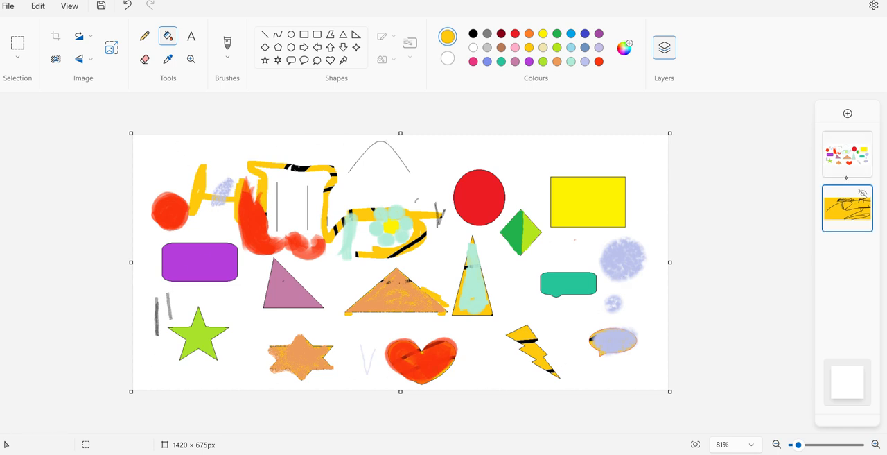
- Add a new layer between the drawing layer and the bottom layer and fill it with gold
{"action": "left_click", "coordinate": [847, 113]}
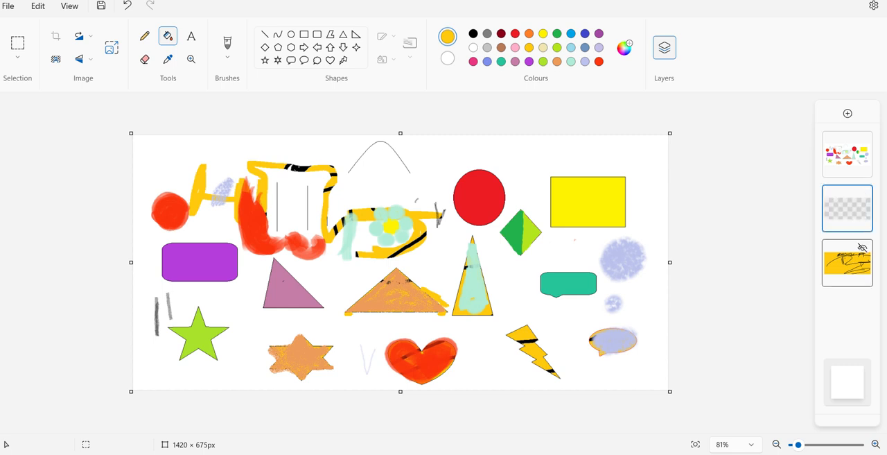
{"action": "left_click", "coordinate": [584, 162]}
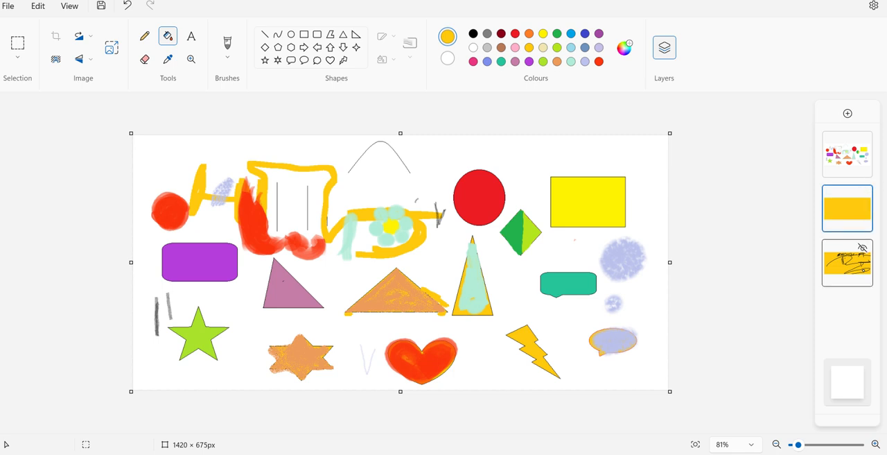
- Hide the bottom layer, and inspect the gold layer by hiding and reshowing the drawing layer
{"action": "left_click", "coordinate": [862, 247]}
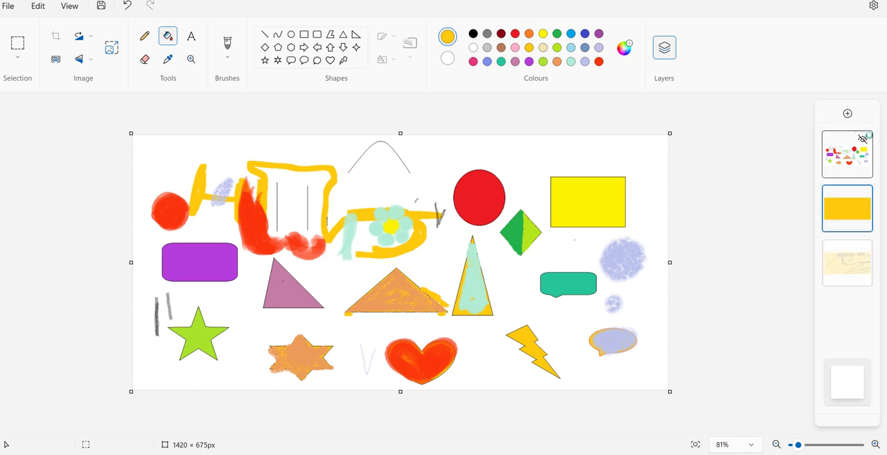
{"action": "left_click", "coordinate": [864, 139]}
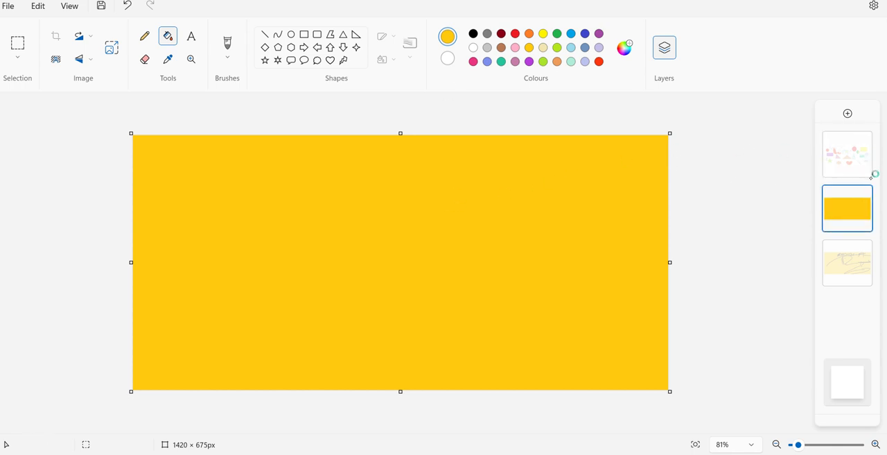
{"action": "left_click", "coordinate": [867, 203]}
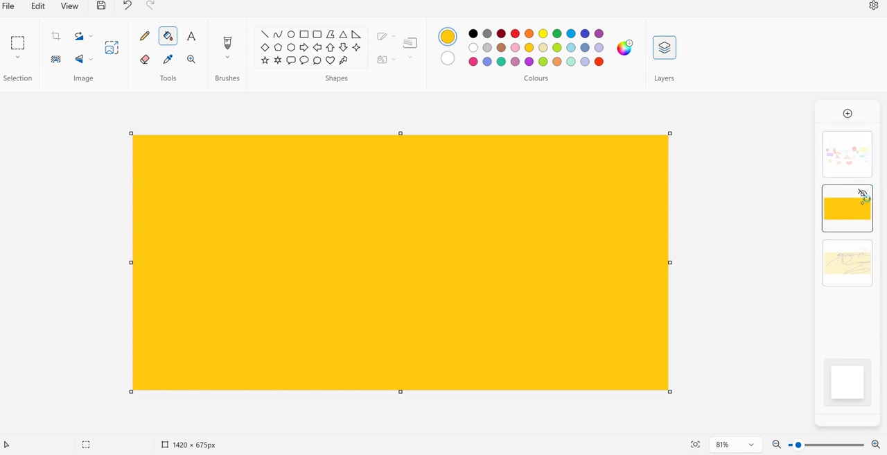
{"action": "left_click", "coordinate": [864, 194]}
{"action": "left_click", "coordinate": [863, 138]}
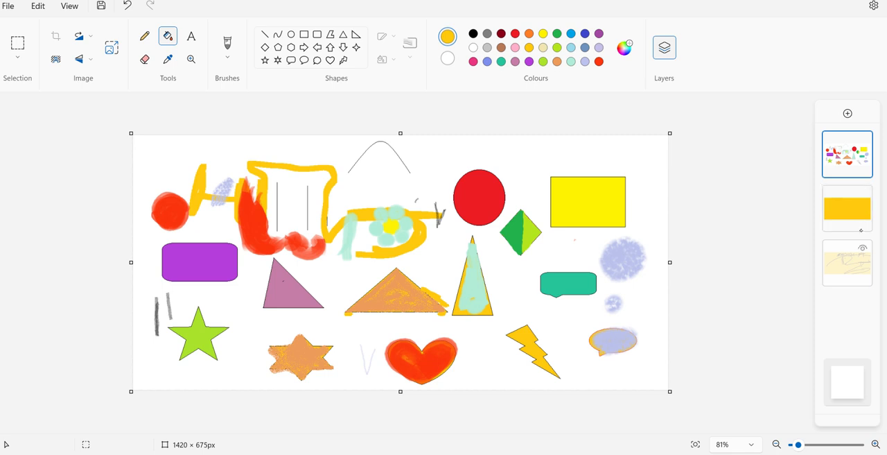
- Toggle the visibility of the gold layer and the bottom layer in turn, leaving only the drawing layer shown
{"action": "left_click", "coordinate": [862, 193]}
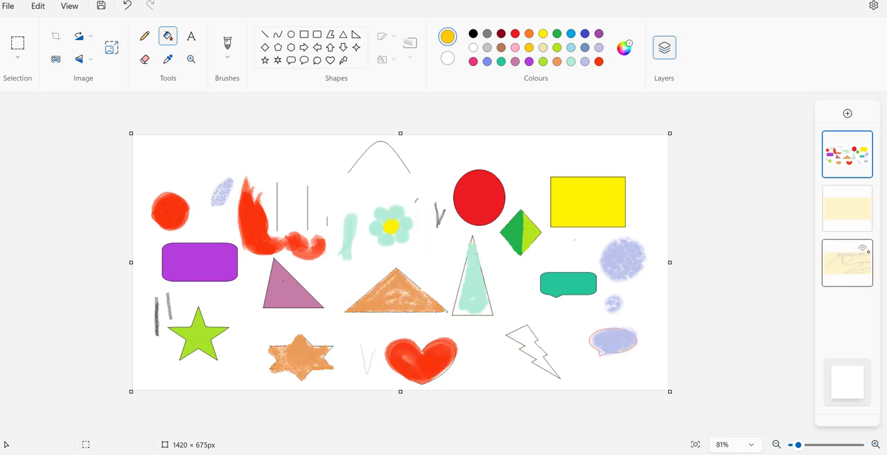
{"action": "left_click", "coordinate": [864, 248]}
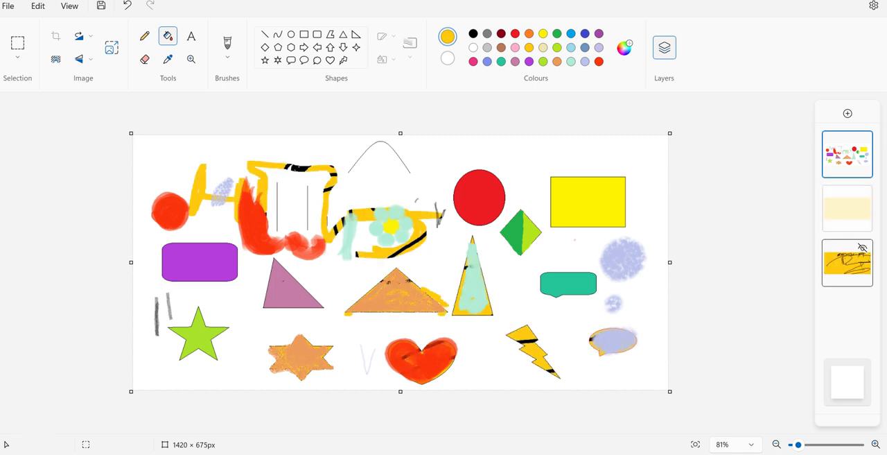
{"action": "left_click", "coordinate": [864, 246]}
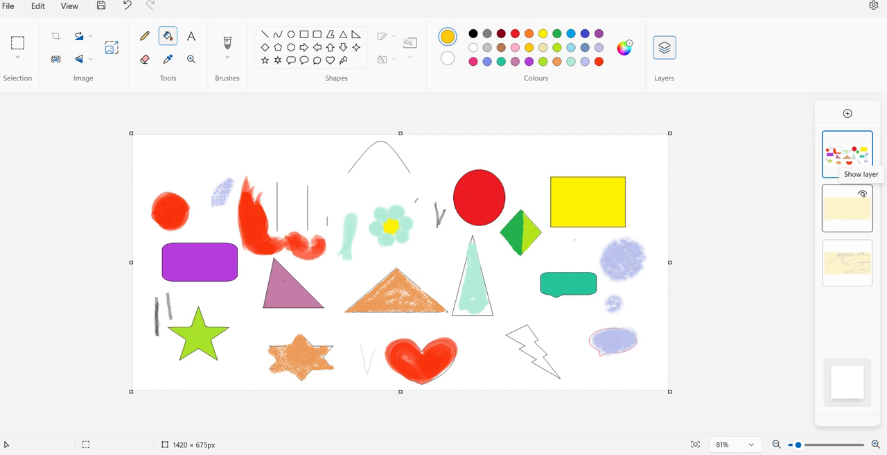
{"action": "left_click", "coordinate": [862, 193]}
{"action": "left_click", "coordinate": [862, 193]}
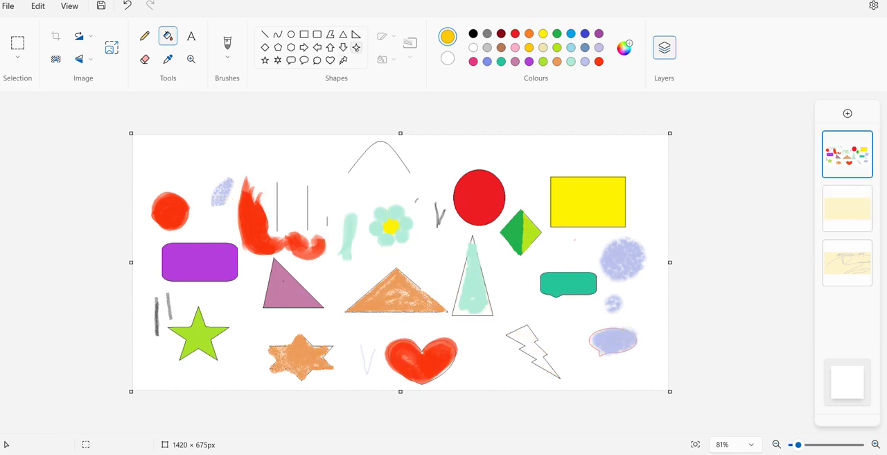
- Start a new blank canvas without saving the current drawing
{"action": "left_click", "coordinate": [9, 7]}
{"action": "left_click", "coordinate": [31, 43]}
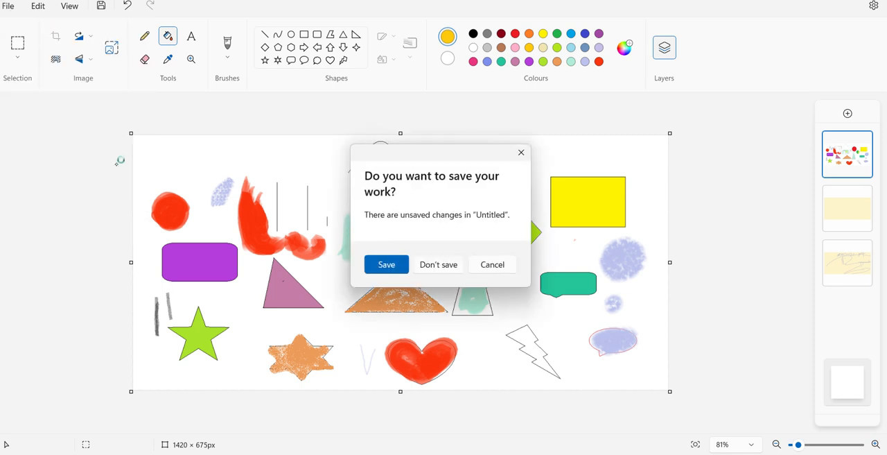
{"action": "left_click", "coordinate": [440, 265]}
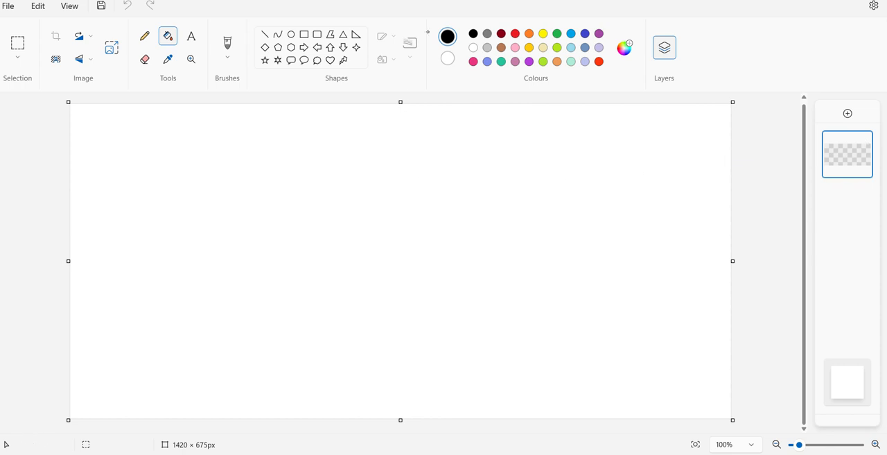
- Draw a brown curved hill outline about 708 px wide across the left half of the canvas with the Curve tool
{"action": "left_click", "coordinate": [501, 47]}
{"action": "left_click", "coordinate": [278, 34]}
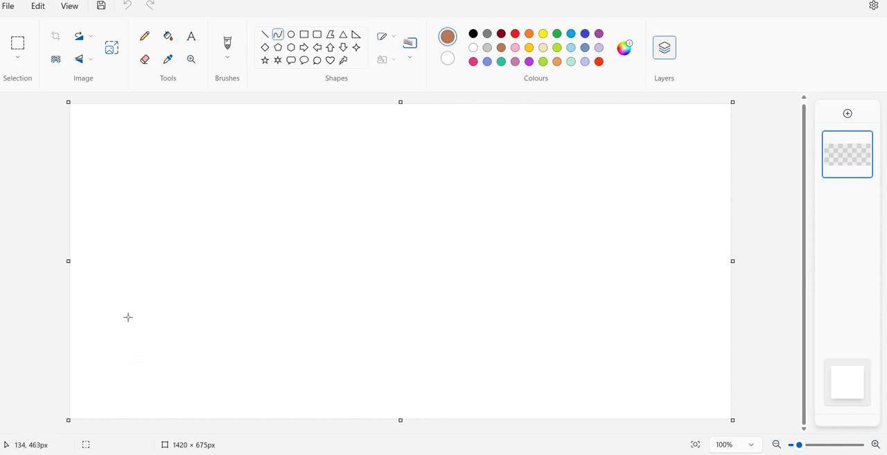
{"action": "left_click_drag", "start_coordinate": [109, 402], "coordinate": [439, 402]}
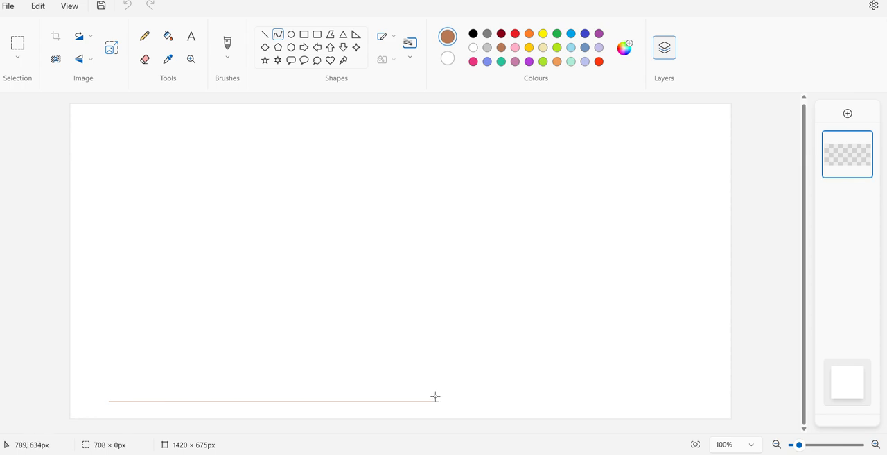
{"action": "left_click", "coordinate": [277, 402]}
{"action": "left_click_drag", "start_coordinate": [277, 403], "coordinate": [261, 145]}
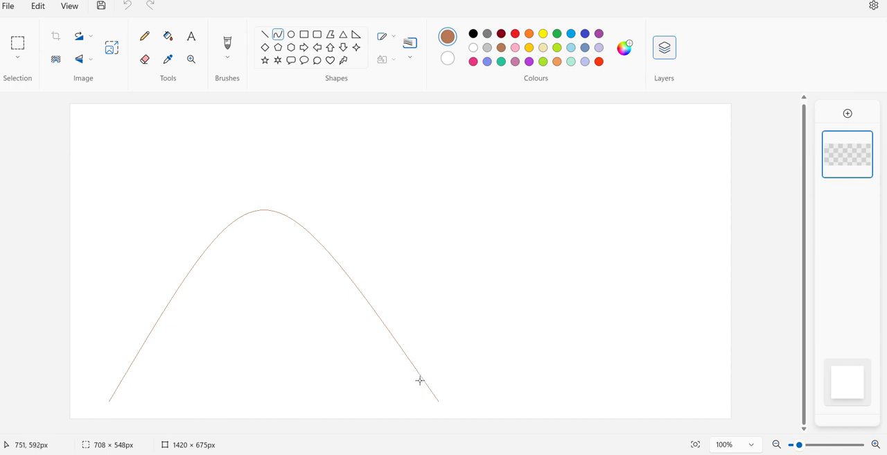
{"action": "left_click_drag", "start_coordinate": [420, 380], "coordinate": [306, 169]}
{"action": "left_click", "coordinate": [530, 227]}
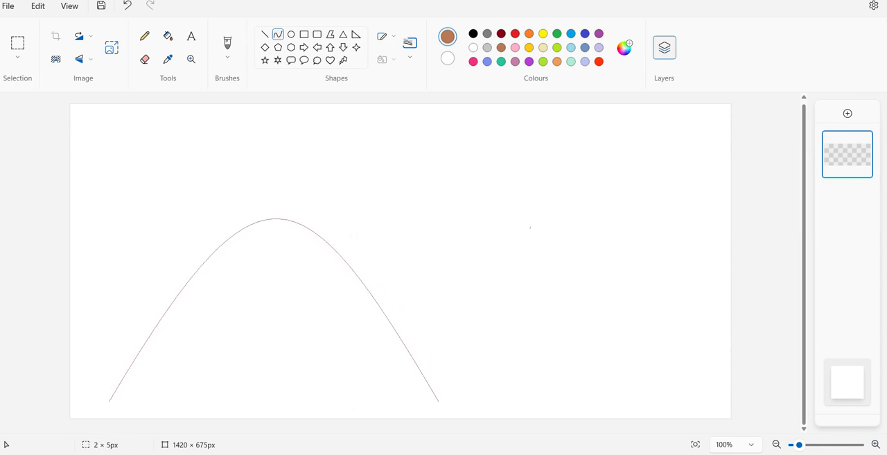
{"action": "left_click_drag", "start_coordinate": [472, 307], "coordinate": [568, 359]}
{"action": "left_click", "coordinate": [128, 5]}
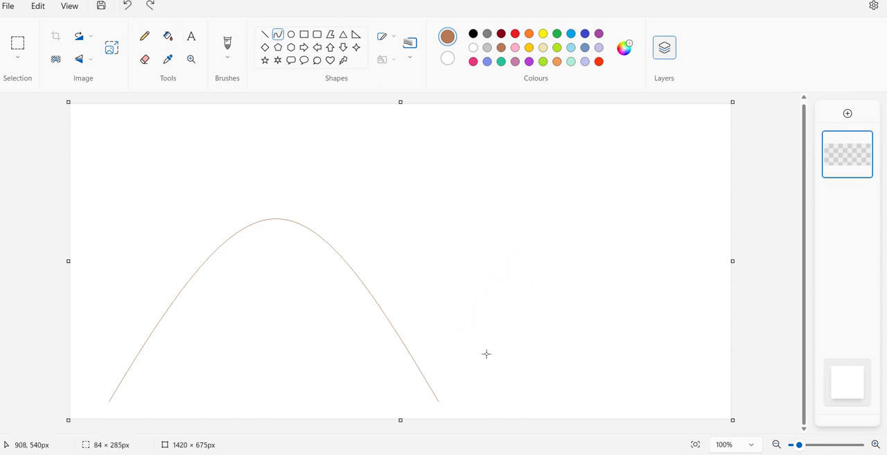
- Draw a second brown hill curve about 469 px wide in the canvas's right half and a small one about 186 px wide between the two hills
{"action": "left_click_drag", "start_coordinate": [451, 350], "coordinate": [667, 349]}
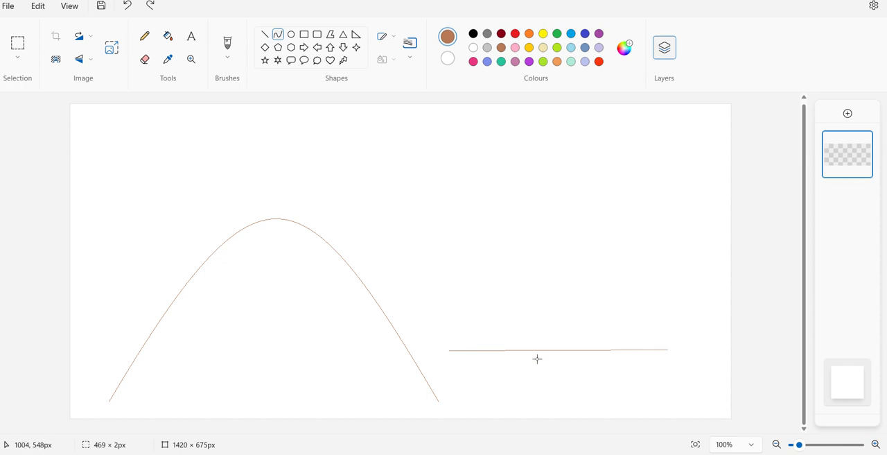
{"action": "left_click_drag", "start_coordinate": [547, 350], "coordinate": [569, 133]}
{"action": "left_click_drag", "start_coordinate": [388, 316], "coordinate": [552, 183]}
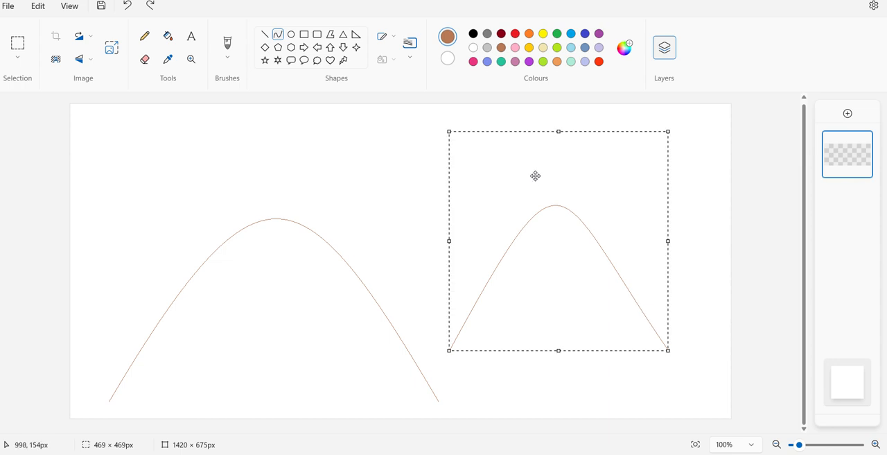
{"action": "left_click", "coordinate": [427, 196]}
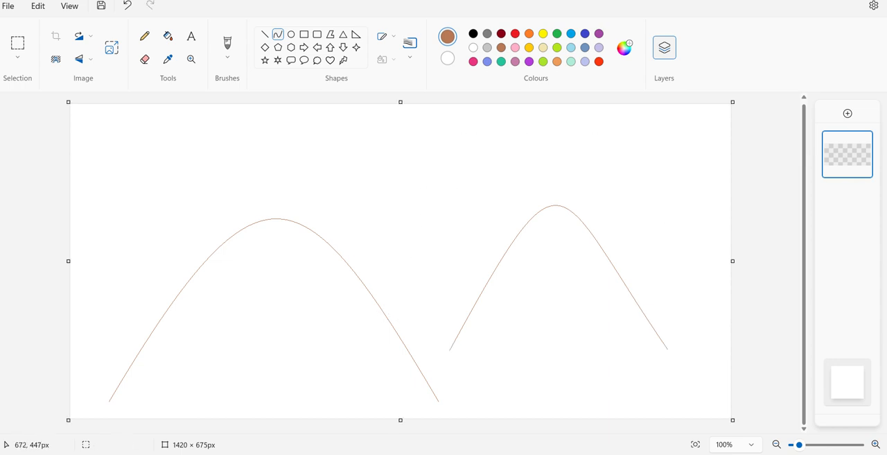
{"action": "left_click_drag", "start_coordinate": [383, 312], "coordinate": [439, 199]}
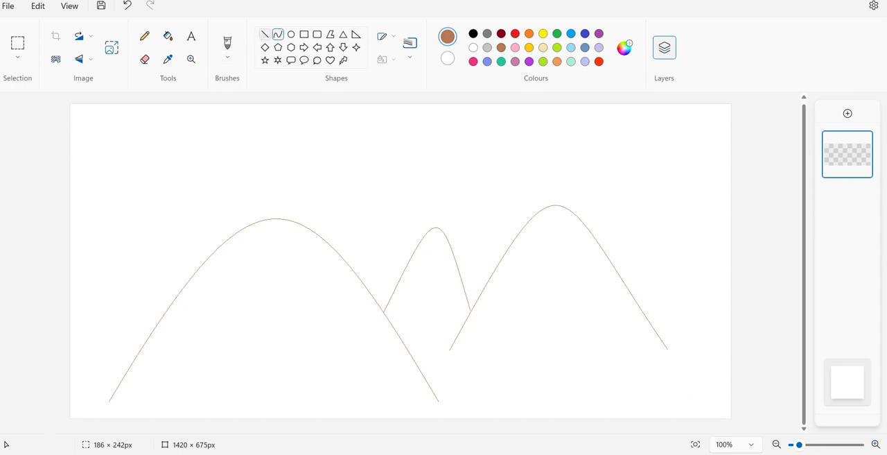
- Close the base of the large left hill with a straight brown line about 703 px long and patch the gap at its left corner
{"action": "left_click", "coordinate": [264, 34]}
{"action": "left_click_drag", "start_coordinate": [109, 402], "coordinate": [438, 399]}
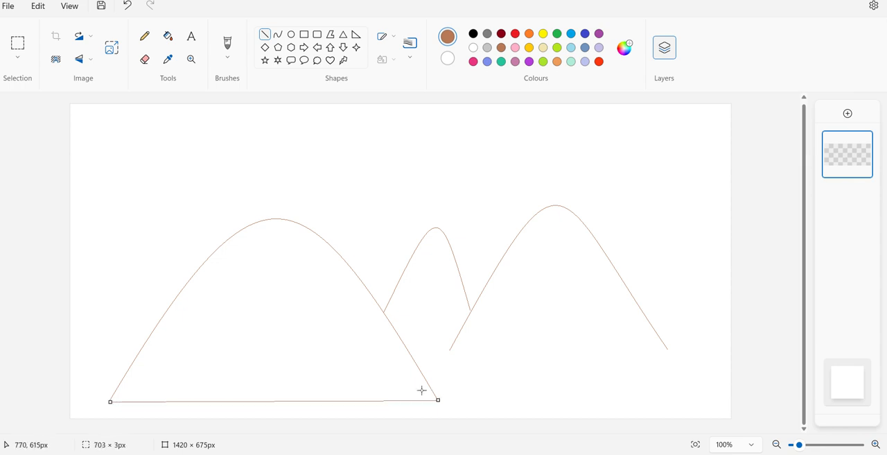
{"action": "left_click", "coordinate": [120, 397]}
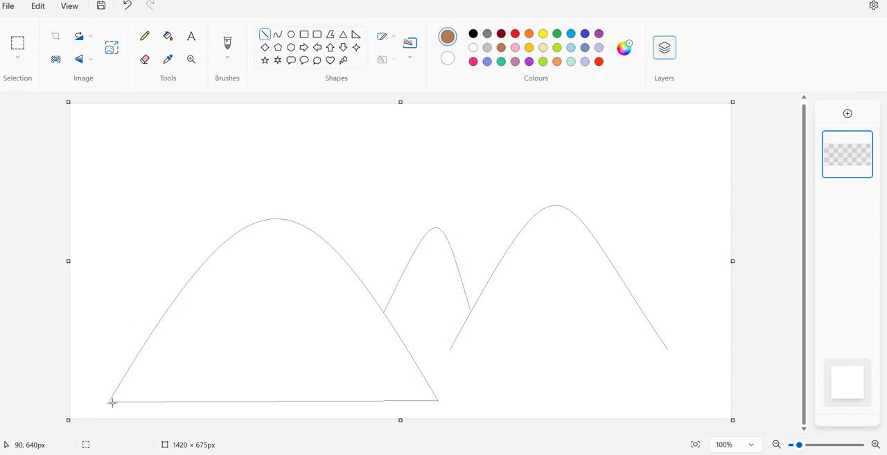
{"action": "left_click_drag", "start_coordinate": [112, 402], "coordinate": [108, 401]}
{"action": "left_click", "coordinate": [96, 340]}
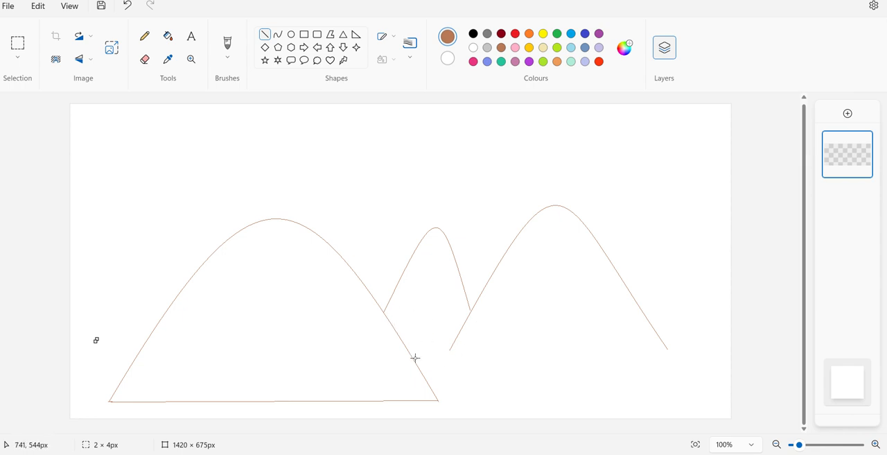
- Draw a base line about 542 px long from the left hill to the right hill's far end, and patch the gaps along the right hill's left side
{"action": "left_click_drag", "start_coordinate": [415, 357], "coordinate": [666, 349]}
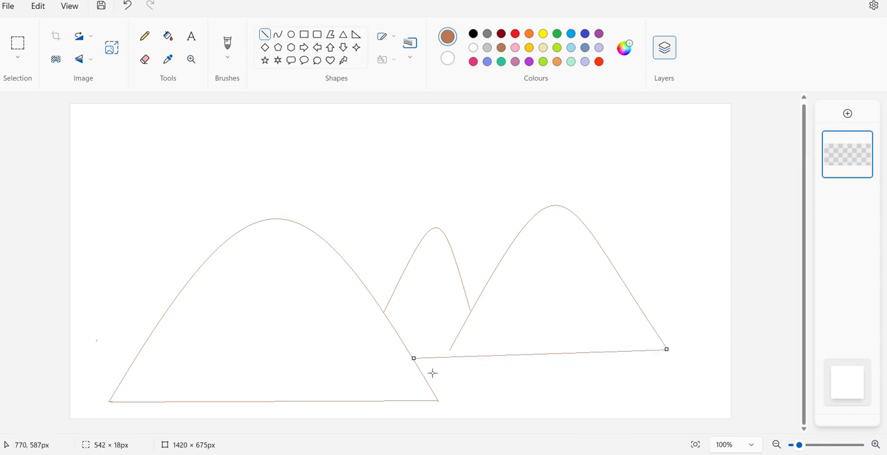
{"action": "left_click_drag", "start_coordinate": [450, 351], "coordinate": [446, 357]}
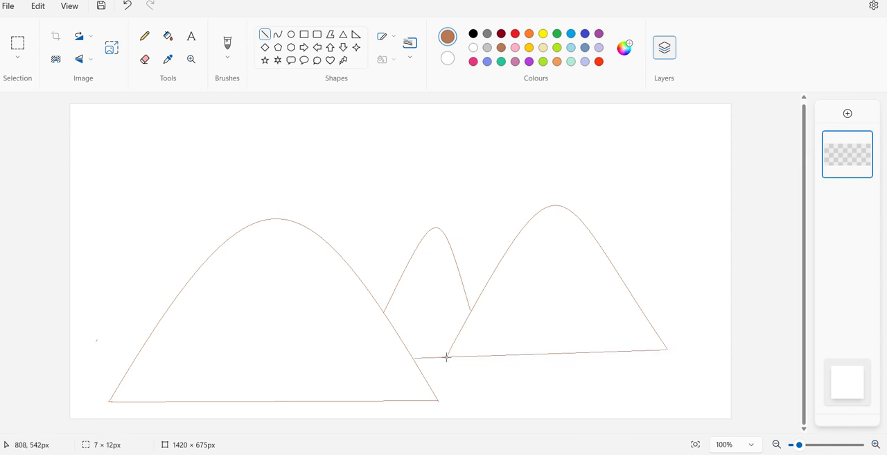
{"action": "left_click", "coordinate": [479, 340]}
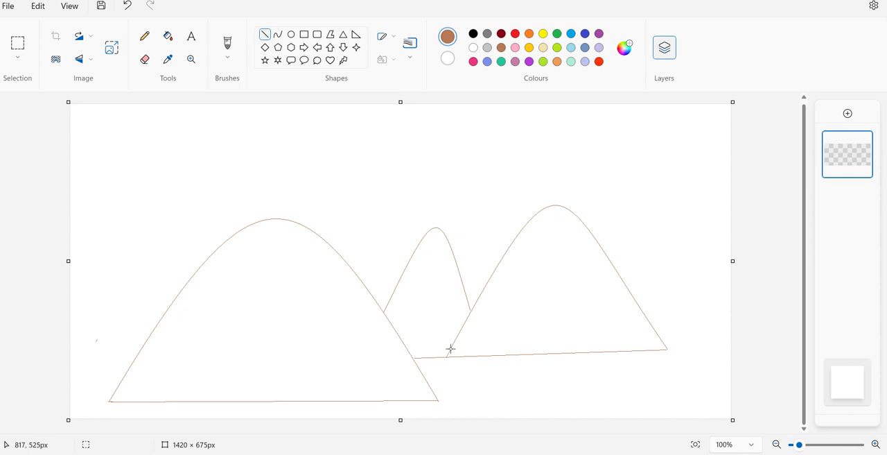
{"action": "left_click_drag", "start_coordinate": [451, 349], "coordinate": [447, 354]}
{"action": "left_click", "coordinate": [528, 325]}
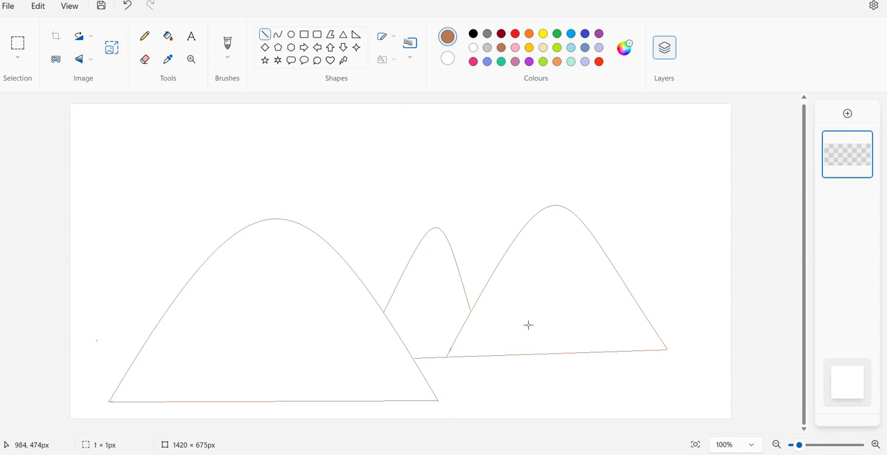
{"action": "left_click_drag", "start_coordinate": [471, 311], "coordinate": [469, 309]}
{"action": "left_click", "coordinate": [368, 179]}
- Fill the large left hill with brown and undo the attempted fill of the small middle hill
{"action": "left_click", "coordinate": [167, 36]}
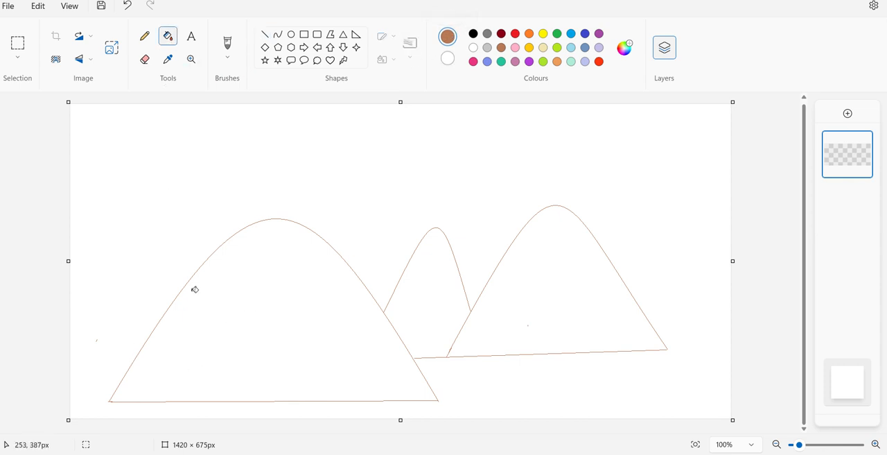
{"action": "left_click", "coordinate": [259, 339]}
{"action": "left_click", "coordinate": [460, 277]}
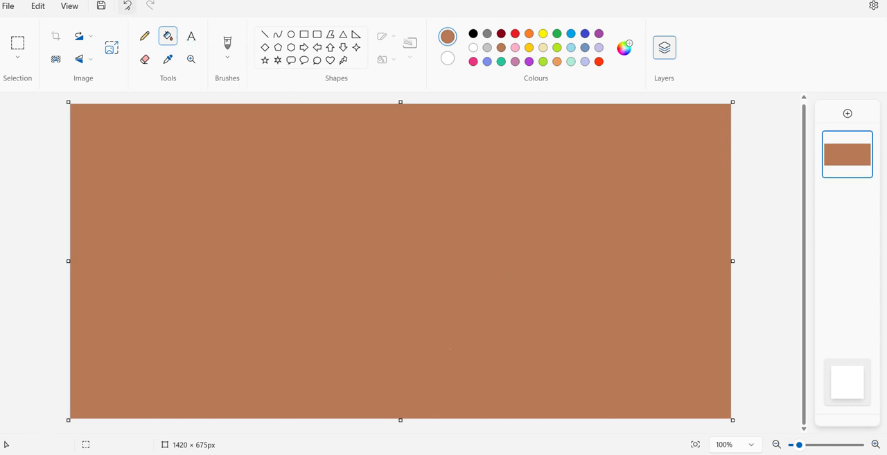
{"action": "left_click", "coordinate": [127, 6]}
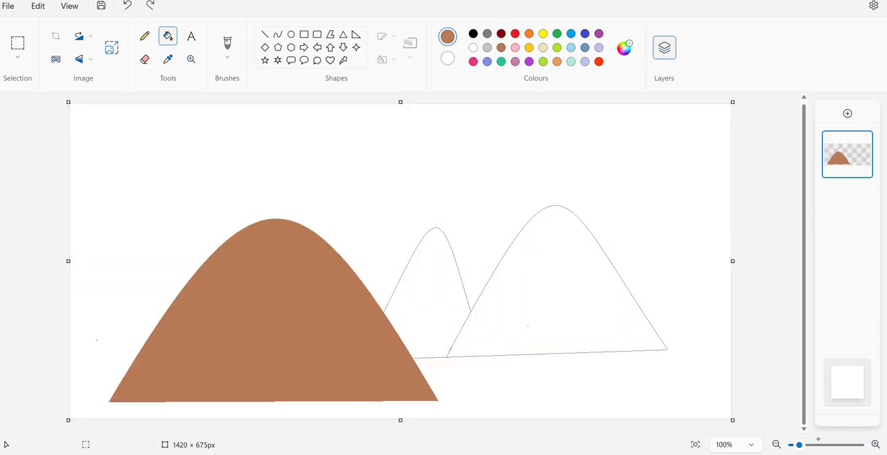
- Patch the gap where the base line meets the left hill and fill the small middle hill with brown
{"action": "left_click_drag", "start_coordinate": [799, 445], "coordinate": [802, 444]}
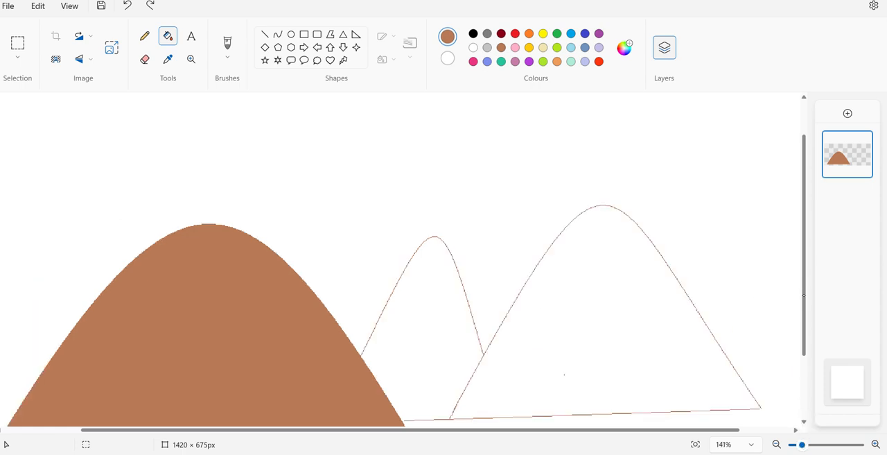
{"action": "left_click_drag", "start_coordinate": [804, 297], "coordinate": [801, 343]}
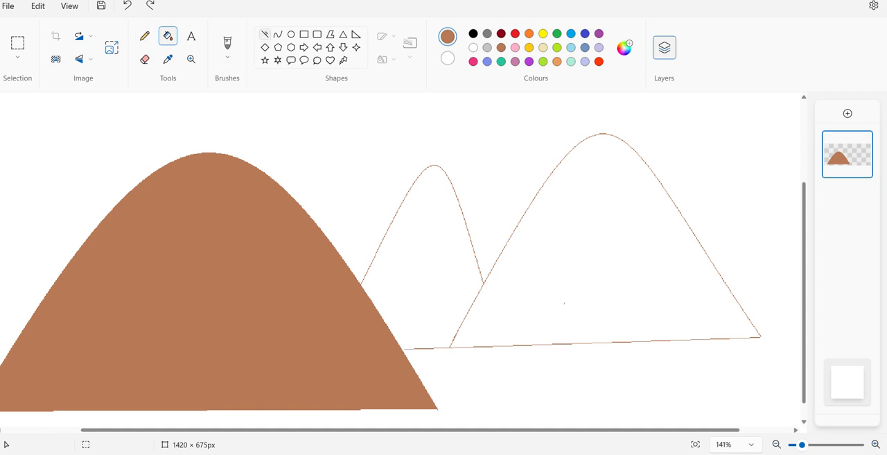
{"action": "left_click", "coordinate": [264, 34]}
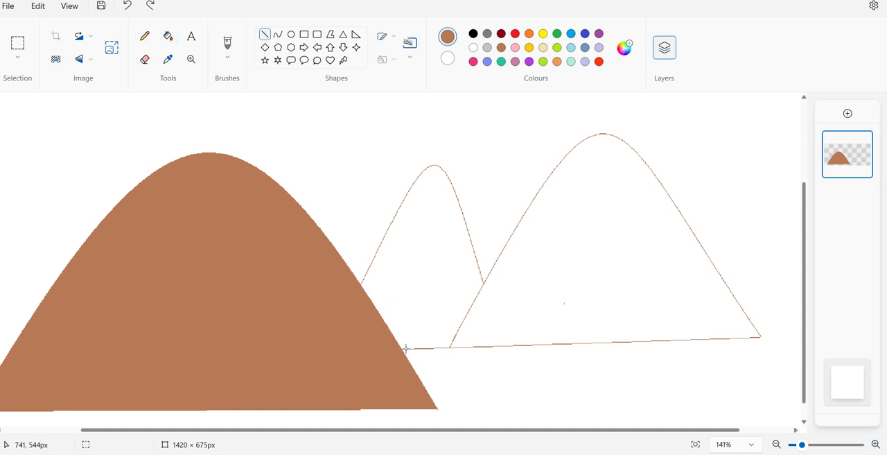
{"action": "left_click_drag", "start_coordinate": [406, 349], "coordinate": [401, 348]}
{"action": "left_click", "coordinate": [144, 36]}
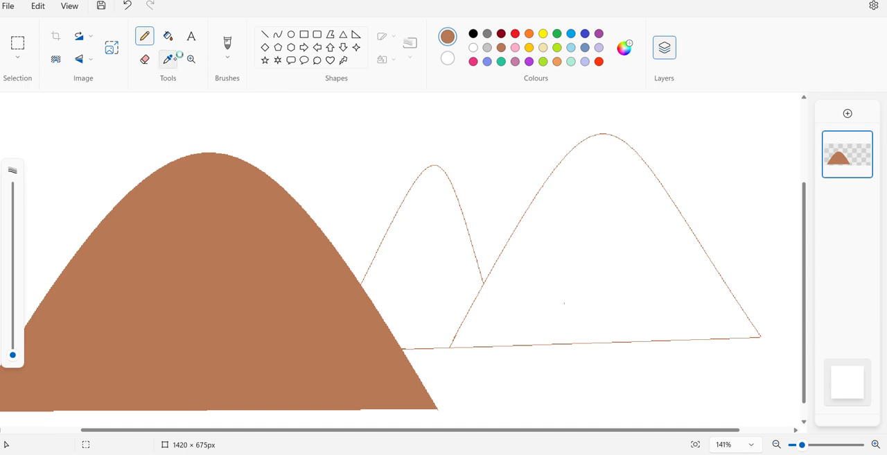
{"action": "left_click", "coordinate": [168, 36]}
{"action": "left_click", "coordinate": [459, 285]}
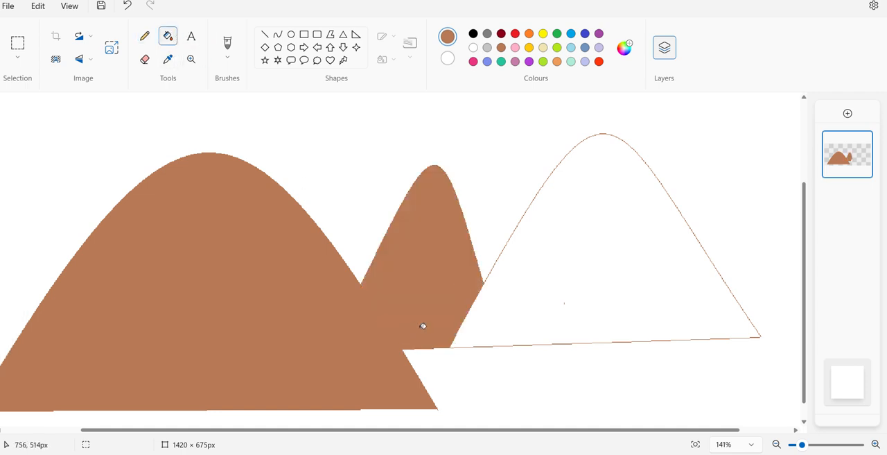
- Close the gap at the right hill's far base corner with the Pencil and fill the hill with brown
{"action": "left_click", "coordinate": [489, 351]}
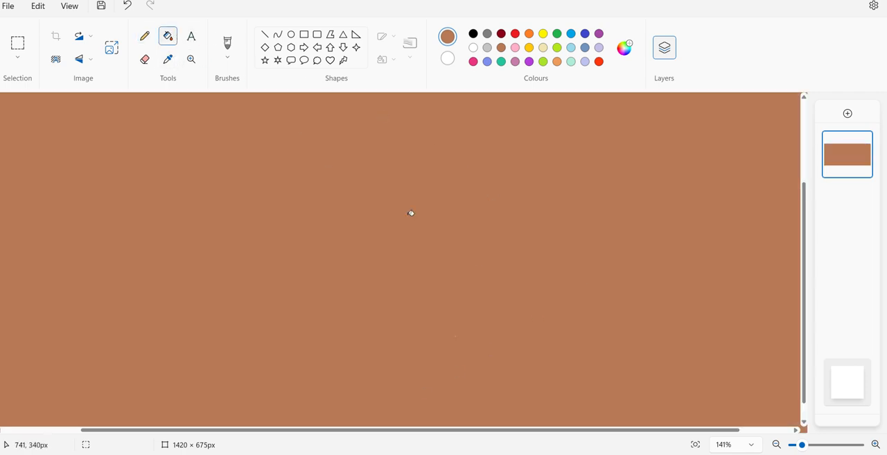
{"action": "left_click", "coordinate": [144, 36]}
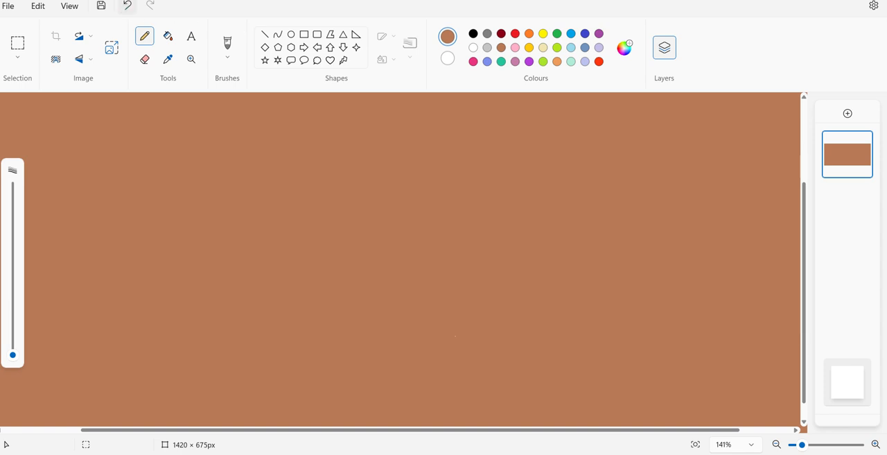
{"action": "left_click", "coordinate": [127, 6]}
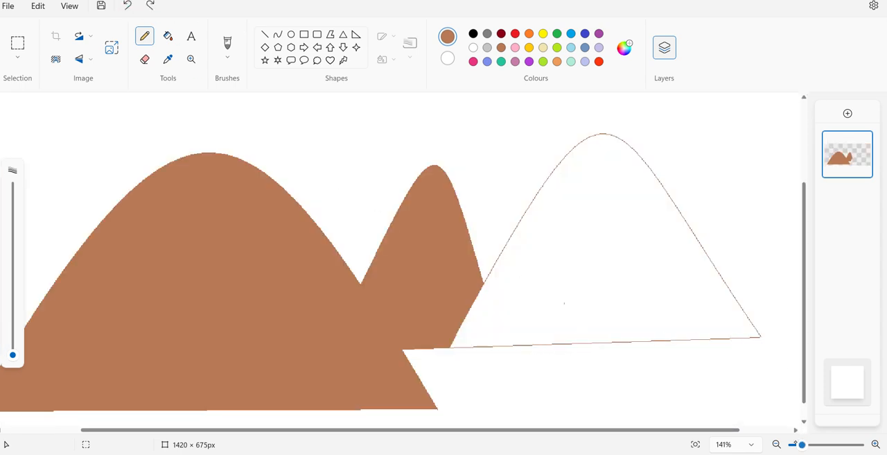
{"action": "left_click_drag", "start_coordinate": [802, 444], "coordinate": [806, 444]}
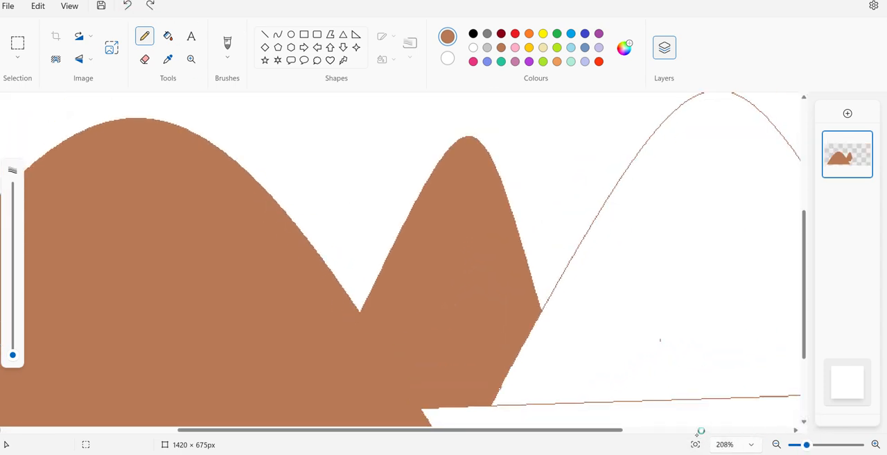
{"action": "left_click_drag", "start_coordinate": [614, 430], "coordinate": [727, 430]}
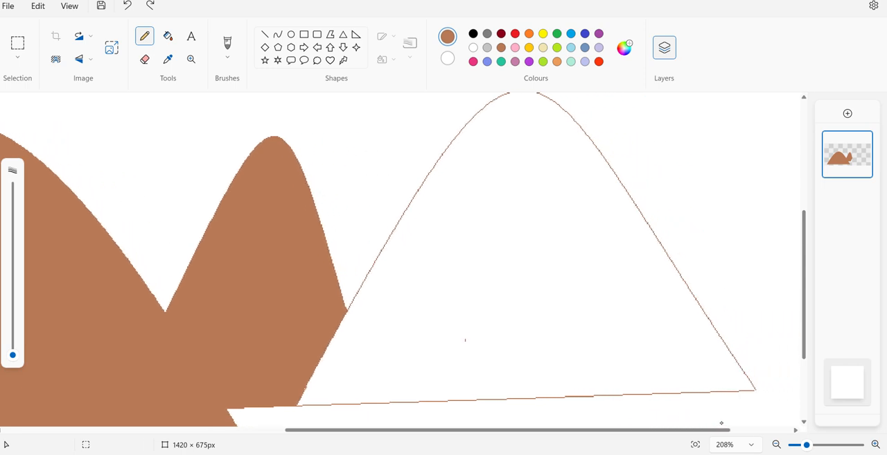
{"action": "left_click", "coordinate": [745, 390]}
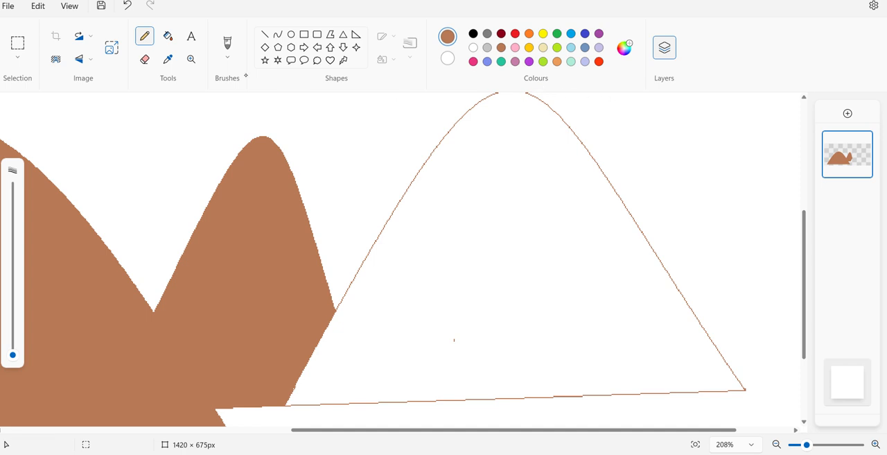
{"action": "left_click", "coordinate": [167, 36]}
{"action": "left_click", "coordinate": [486, 297]}
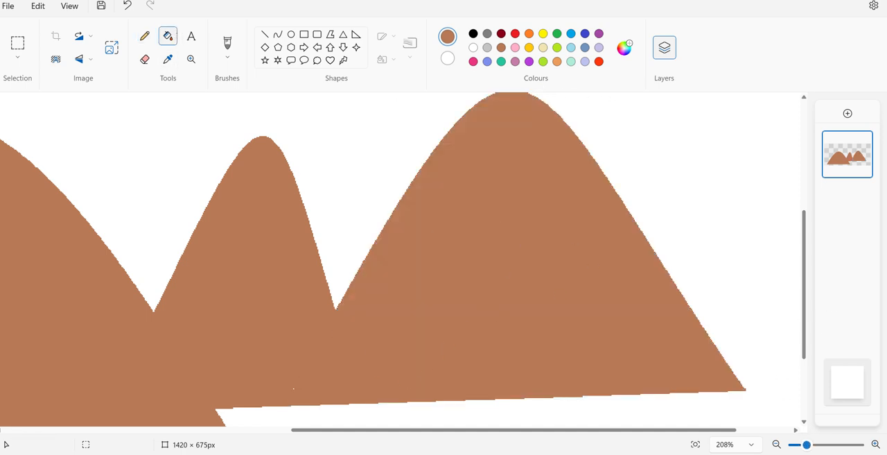
- Paint green grass tufts with a brush along the canvas's bottom edge, at the left hill's outer corner and below the right hill
{"action": "left_click_drag", "start_coordinate": [806, 444], "coordinate": [800, 444]}
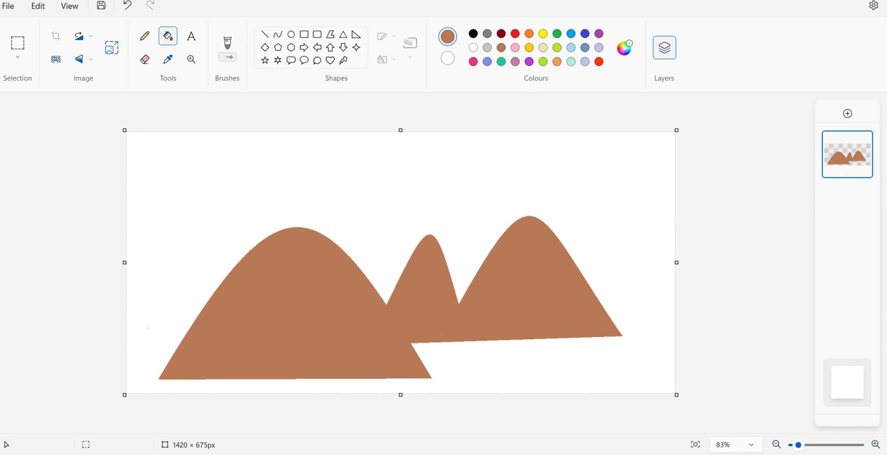
{"action": "left_click", "coordinate": [227, 57]}
{"action": "left_click", "coordinate": [270, 79]}
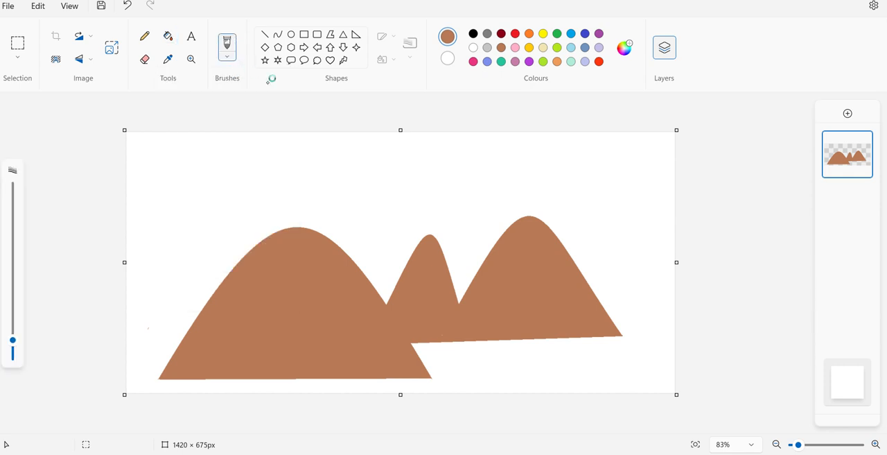
{"action": "left_click", "coordinate": [501, 61]}
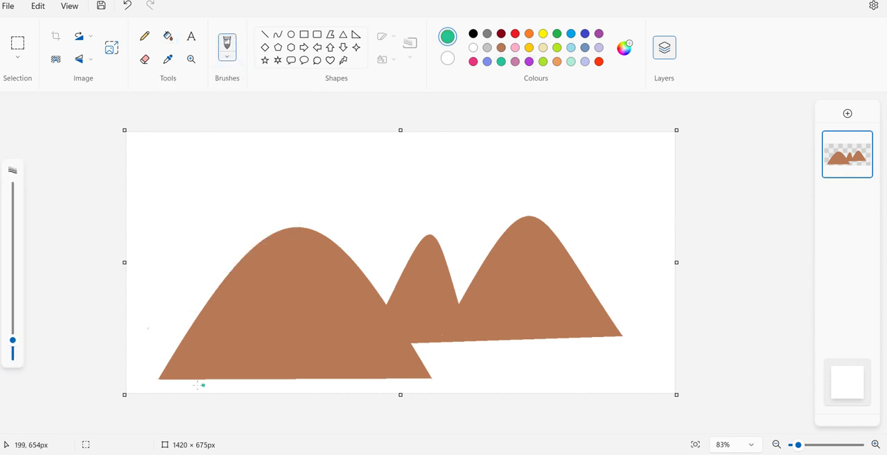
{"action": "left_click", "coordinate": [558, 47]}
{"action": "left_click", "coordinate": [557, 33]}
{"action": "mouse_move", "coordinate": [154, 394]}
{"action": "left_mouse_down"}
{"action": "mouse_move", "coordinate": [142, 366]}
{"action": "mouse_move", "coordinate": [158, 391]}
{"action": "mouse_move", "coordinate": [181, 390]}
{"action": "left_mouse_up"}
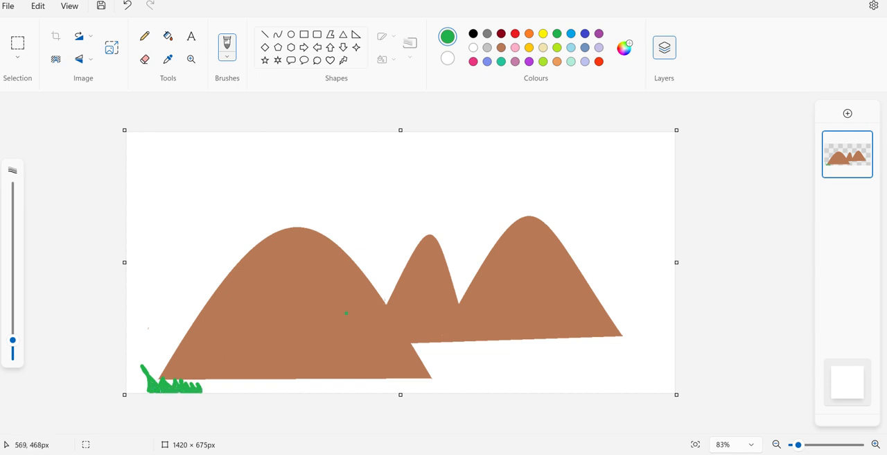
{"action": "mouse_move", "coordinate": [465, 380]}
{"action": "left_mouse_down"}
{"action": "mouse_move", "coordinate": [481, 395]}
{"action": "mouse_move", "coordinate": [498, 369]}
{"action": "mouse_move", "coordinate": [490, 396]}
{"action": "mouse_move", "coordinate": [484, 366]}
{"action": "mouse_move", "coordinate": [502, 396]}
{"action": "mouse_move", "coordinate": [506, 371]}
{"action": "mouse_move", "coordinate": [513, 373]}
{"action": "mouse_move", "coordinate": [515, 392]}
{"action": "mouse_move", "coordinate": [504, 366]}
{"action": "mouse_move", "coordinate": [520, 393]}
{"action": "mouse_move", "coordinate": [527, 371]}
{"action": "mouse_move", "coordinate": [528, 393]}
{"action": "mouse_move", "coordinate": [543, 371]}
{"action": "mouse_move", "coordinate": [542, 394]}
{"action": "mouse_move", "coordinate": [534, 370]}
{"action": "mouse_move", "coordinate": [548, 395]}
{"action": "left_mouse_up"}
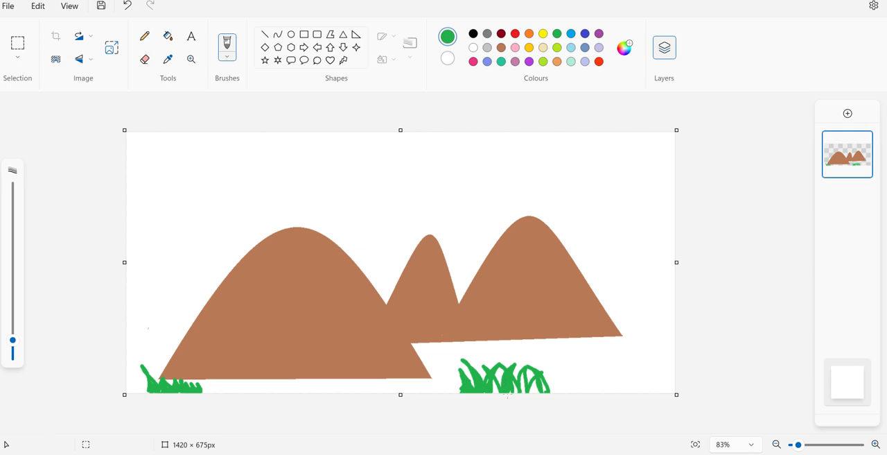
{"action": "mouse_move", "coordinate": [526, 391]}
{"action": "left_mouse_down"}
{"action": "mouse_move", "coordinate": [523, 379]}
{"action": "mouse_move", "coordinate": [530, 396]}
{"action": "left_mouse_up"}
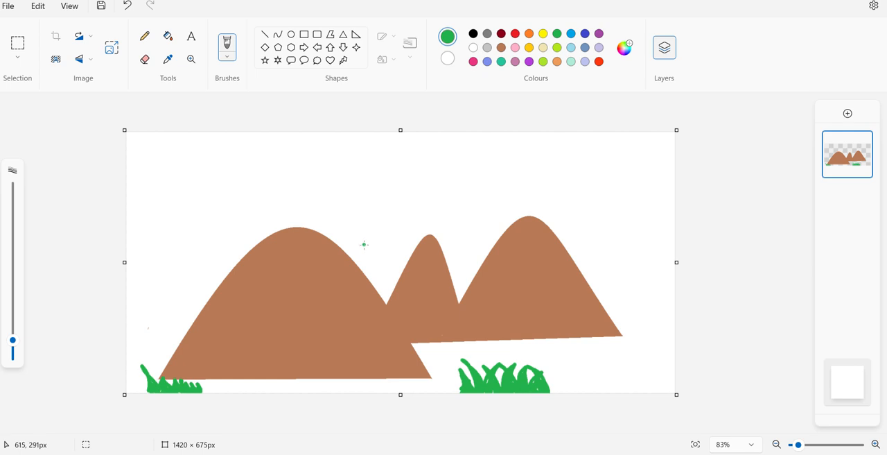
{"action": "left_click_drag", "start_coordinate": [363, 245], "coordinate": [349, 259]}
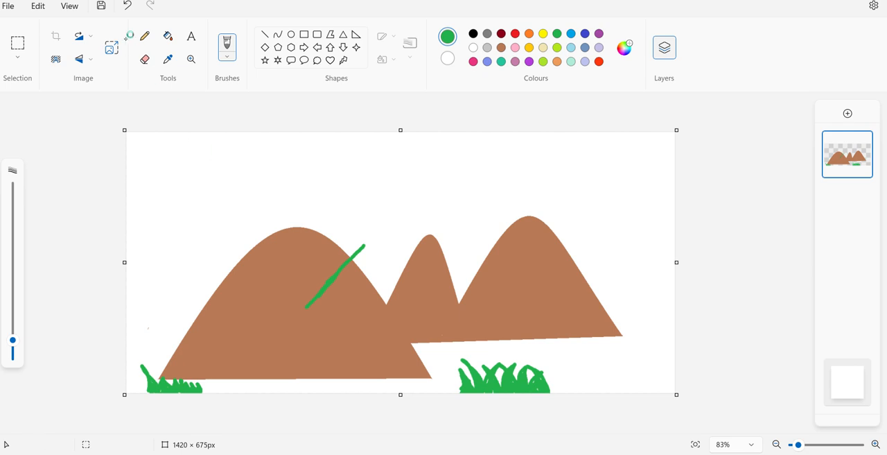
{"action": "left_click", "coordinate": [127, 6]}
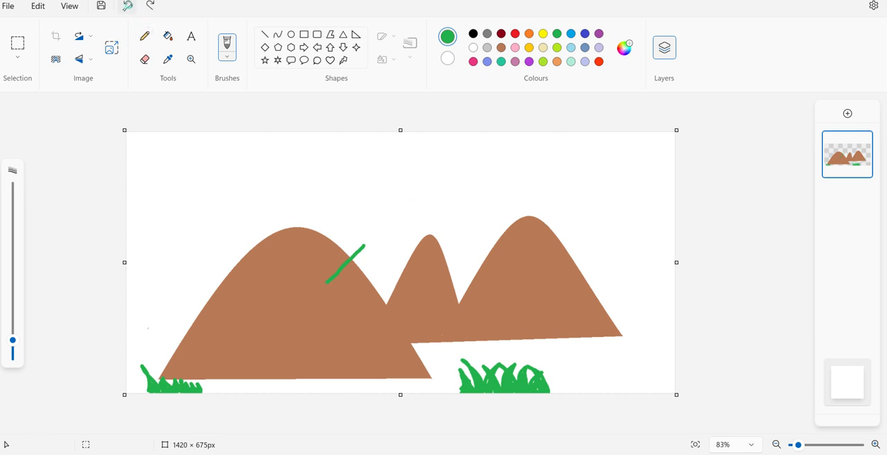
{"action": "left_click", "coordinate": [127, 6]}
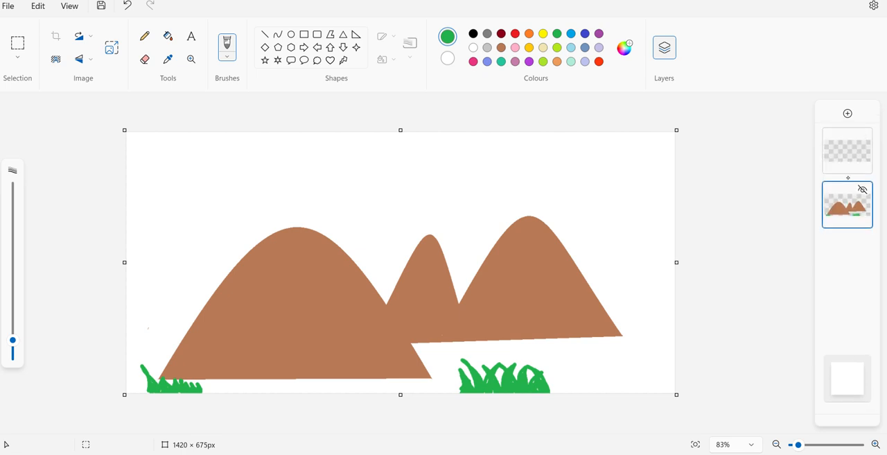
- Move the hills layer above the empty layer and make the empty layer the active one
{"action": "mouse_move", "coordinate": [842, 211]}
{"action": "left_mouse_down"}
{"action": "mouse_move", "coordinate": [837, 227]}
{"action": "mouse_move", "coordinate": [850, 209]}
{"action": "left_mouse_up"}
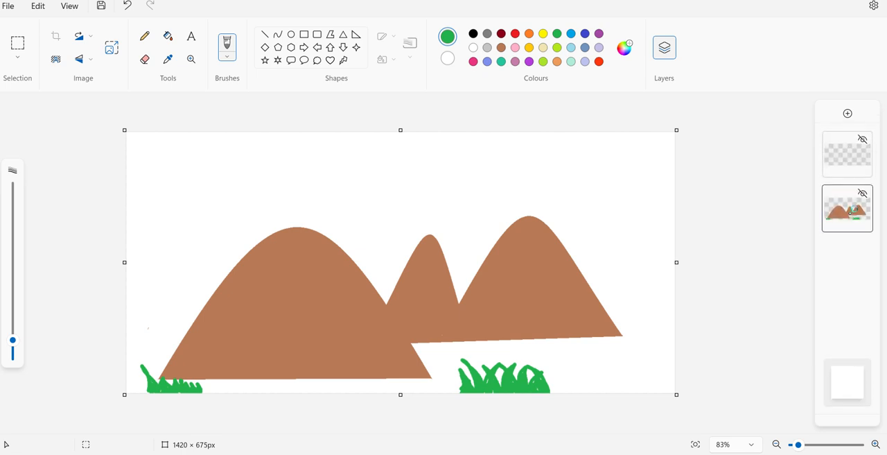
{"action": "right_click", "coordinate": [850, 212]}
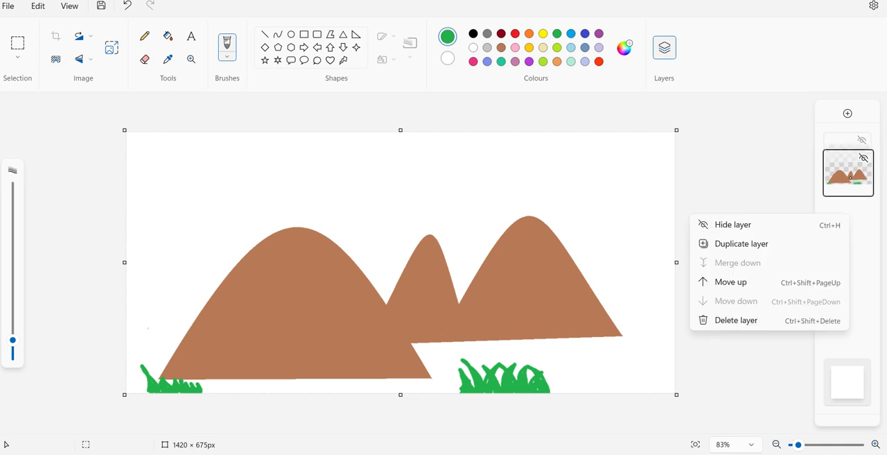
{"action": "left_click_drag", "start_coordinate": [852, 149], "coordinate": [850, 160]}
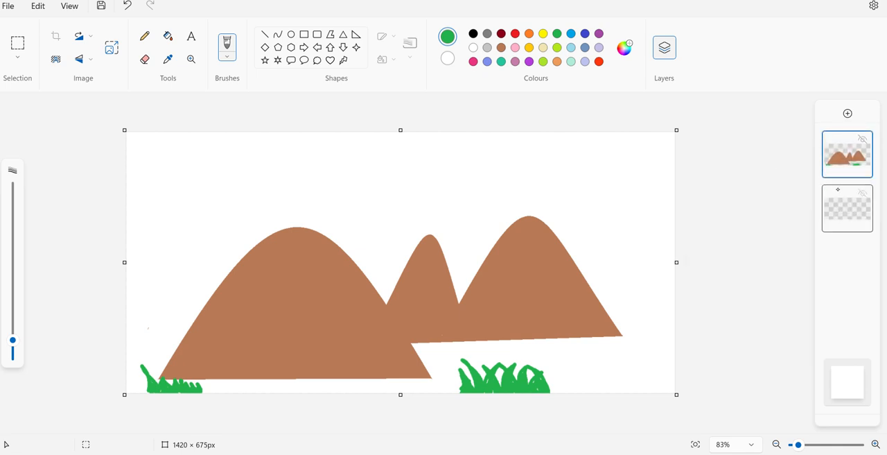
{"action": "left_click", "coordinate": [846, 212]}
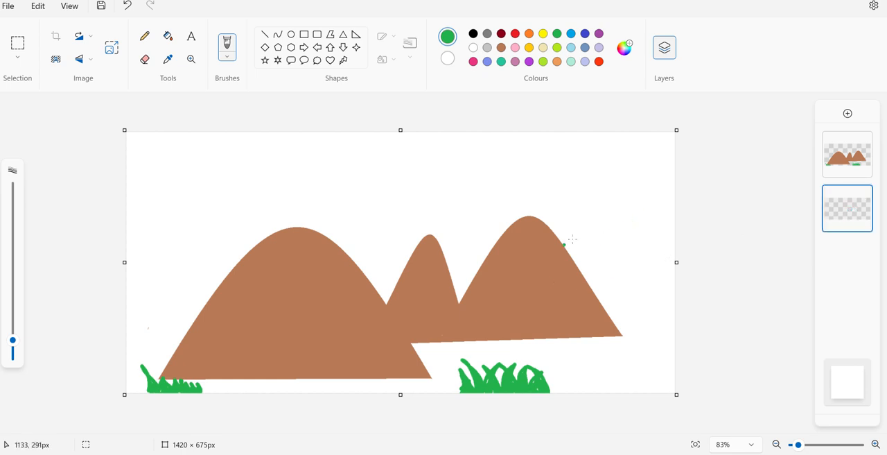
- Paint loose green brush strokes and loops around and behind the hills on the lower layer
{"action": "mouse_move", "coordinate": [368, 249]}
{"action": "left_mouse_down"}
{"action": "mouse_move", "coordinate": [354, 263]}
{"action": "mouse_move", "coordinate": [374, 285]}
{"action": "left_mouse_up"}
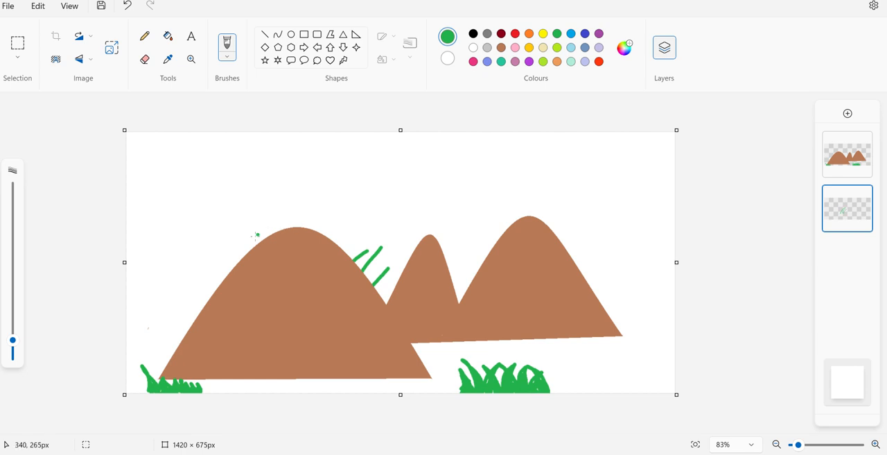
{"action": "mouse_move", "coordinate": [228, 257]}
{"action": "left_mouse_down"}
{"action": "mouse_move", "coordinate": [207, 297]}
{"action": "mouse_move", "coordinate": [359, 266]}
{"action": "mouse_move", "coordinate": [450, 273]}
{"action": "left_mouse_up"}
{"action": "mouse_move", "coordinate": [444, 230]}
{"action": "left_mouse_down"}
{"action": "mouse_move", "coordinate": [503, 279]}
{"action": "mouse_move", "coordinate": [594, 266]}
{"action": "mouse_move", "coordinate": [587, 239]}
{"action": "mouse_move", "coordinate": [545, 314]}
{"action": "left_mouse_up"}
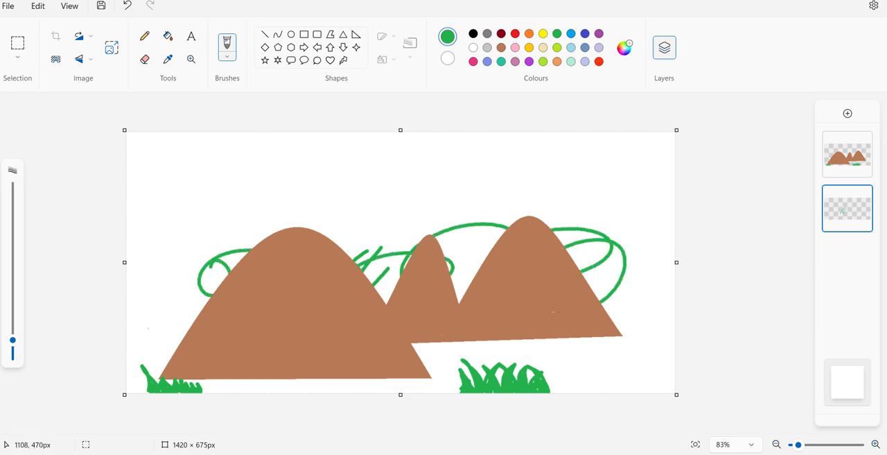
{"action": "left_click_drag", "start_coordinate": [394, 197], "coordinate": [401, 277]}
{"action": "left_click_drag", "start_coordinate": [463, 186], "coordinate": [459, 296]}
{"action": "mouse_move", "coordinate": [547, 197]}
{"action": "left_mouse_down"}
{"action": "mouse_move", "coordinate": [563, 183]}
{"action": "mouse_move", "coordinate": [574, 244]}
{"action": "left_mouse_up"}
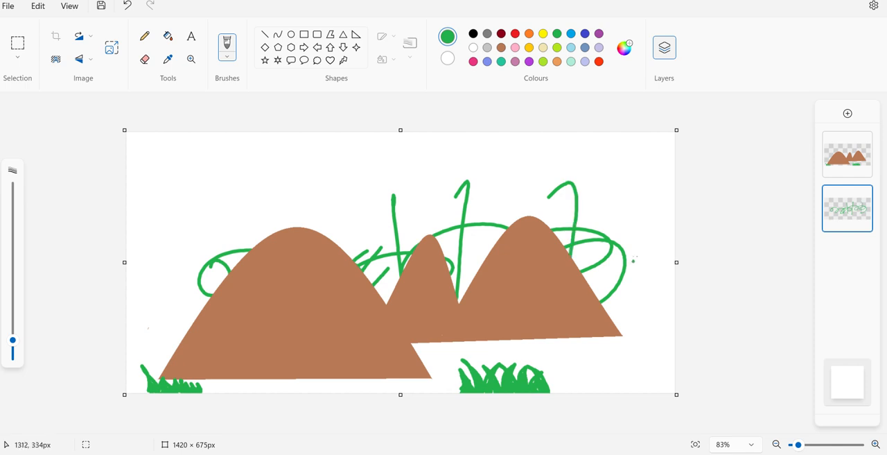
{"action": "left_click_drag", "start_coordinate": [638, 248], "coordinate": [605, 340]}
{"action": "left_click_drag", "start_coordinate": [663, 288], "coordinate": [615, 357]}
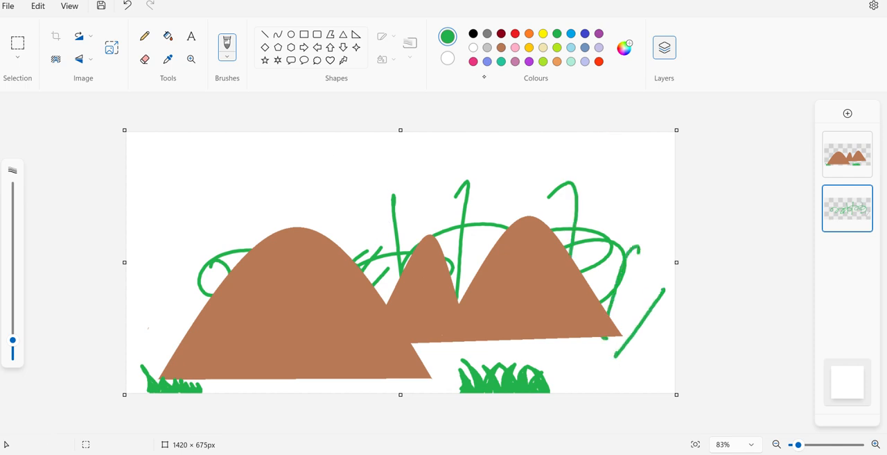
- Undo the green brush strokes on the lower layer
{"action": "left_click", "coordinate": [128, 5]}
{"action": "left_click", "coordinate": [127, 6]}
{"action": "left_click", "coordinate": [128, 6]}
{"action": "left_click", "coordinate": [128, 6]}
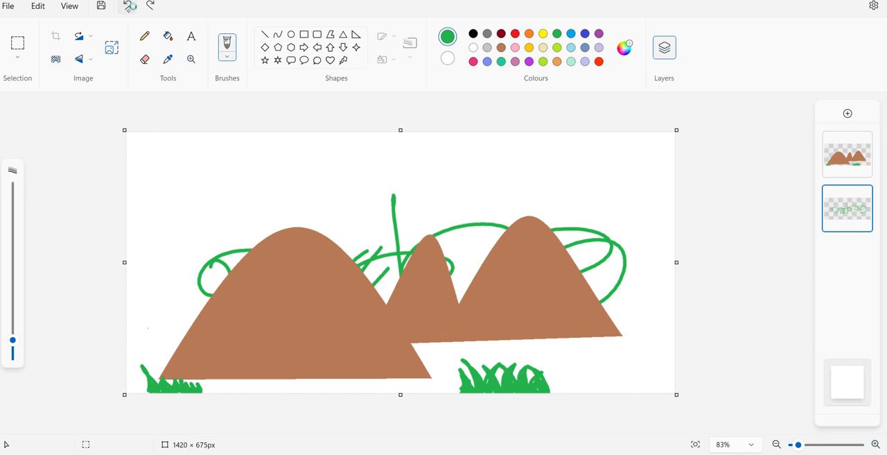
{"action": "left_click", "coordinate": [128, 5]}
{"action": "left_click", "coordinate": [128, 6]}
{"action": "left_click", "coordinate": [127, 5]}
{"action": "left_click", "coordinate": [128, 6]}
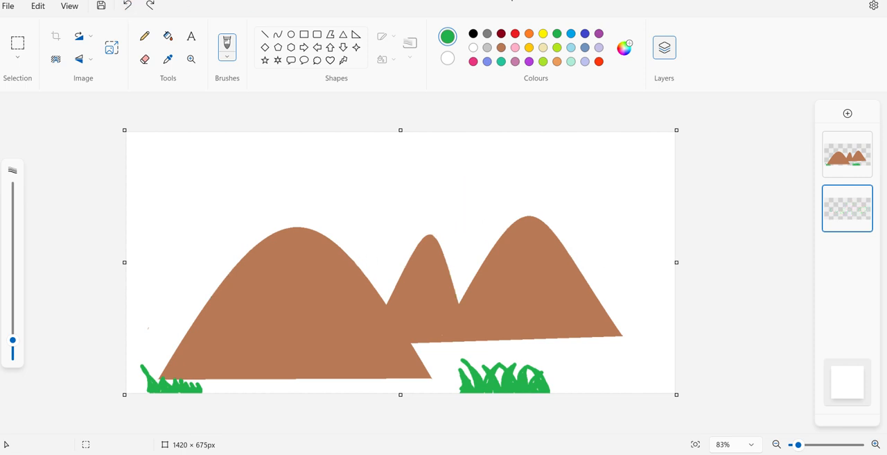
- Draw an oval about 119 × 168 px in black on the lower layer, in the valley between the left and middle hills
{"action": "left_click", "coordinate": [291, 34]}
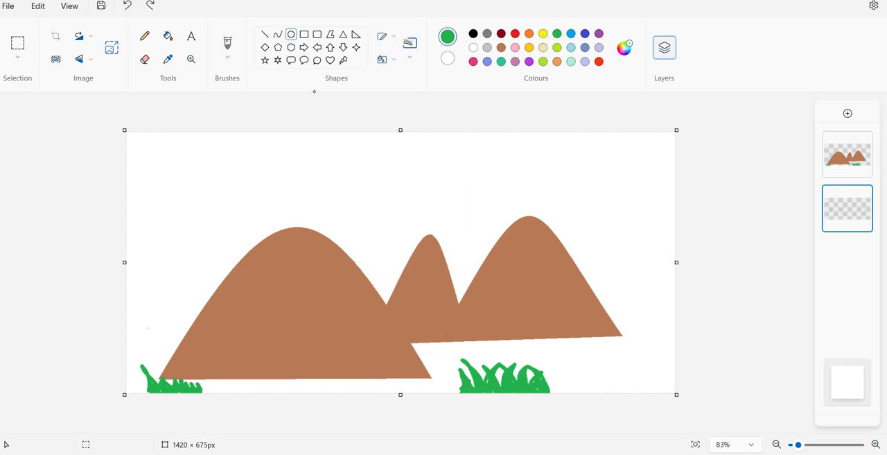
{"action": "mouse_move", "coordinate": [374, 252]}
{"action": "left_mouse_down"}
{"action": "mouse_move", "coordinate": [400, 297]}
{"action": "mouse_move", "coordinate": [417, 301]}
{"action": "mouse_move", "coordinate": [369, 260]}
{"action": "mouse_move", "coordinate": [383, 255]}
{"action": "left_mouse_up"}
{"action": "left_click", "coordinate": [127, 5]}
{"action": "left_click", "coordinate": [472, 34]}
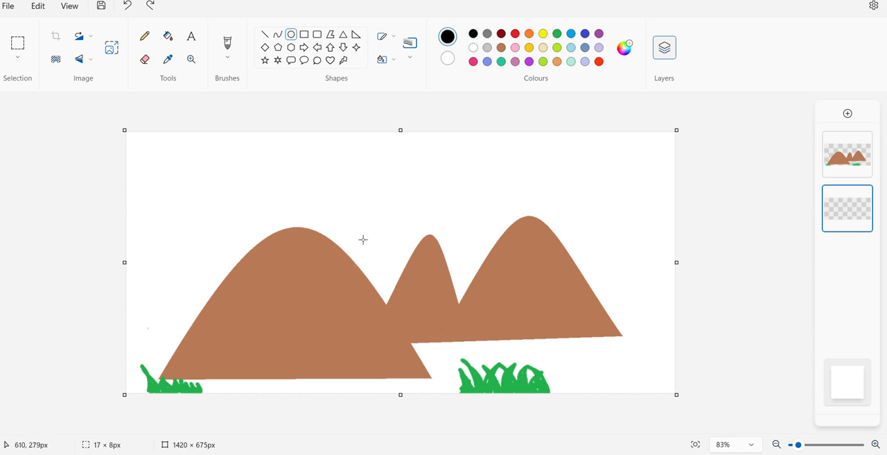
{"action": "left_click_drag", "start_coordinate": [362, 239], "coordinate": [409, 304]}
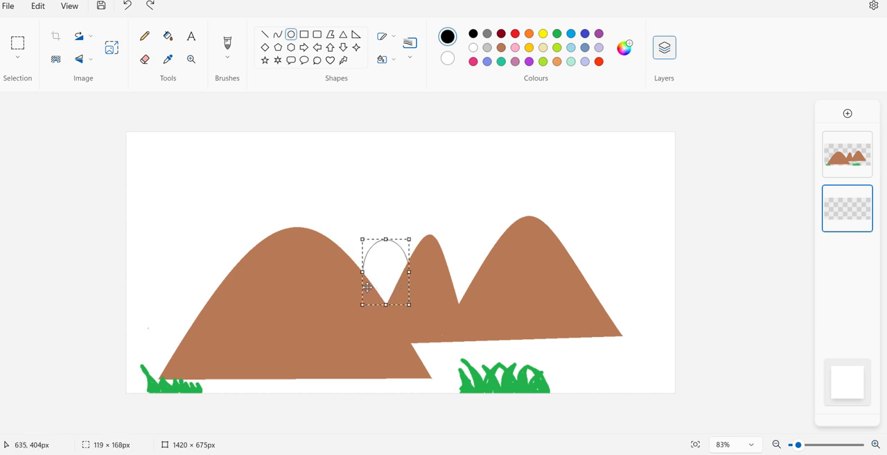
- Fill the oval in the valley behind the hills with yellow on the lower layer
{"action": "left_click", "coordinate": [543, 33]}
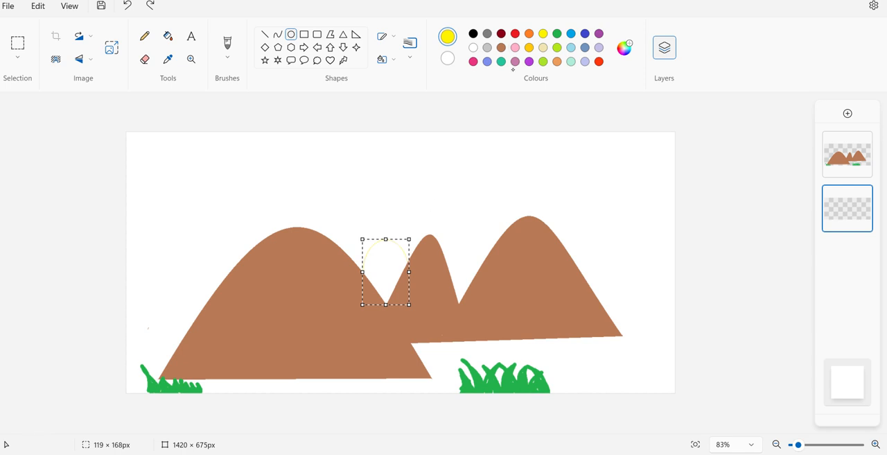
{"action": "left_click", "coordinate": [473, 33]}
{"action": "left_click", "coordinate": [169, 37]}
{"action": "left_click", "coordinate": [542, 33]}
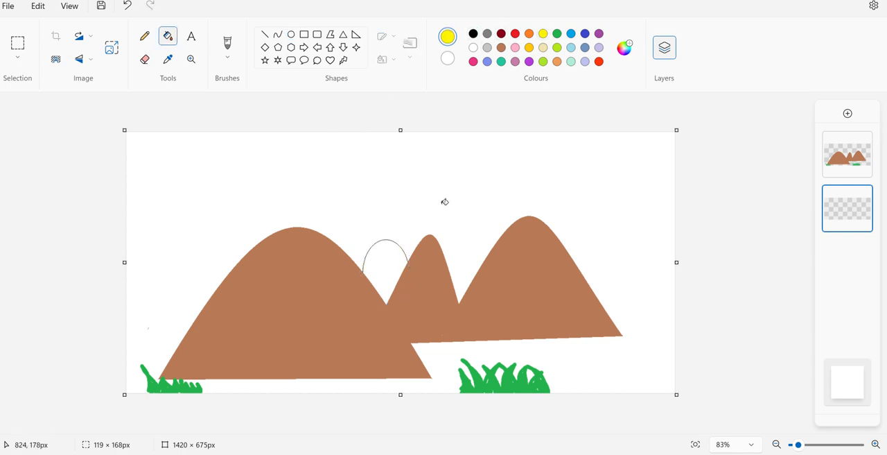
{"action": "left_click", "coordinate": [393, 266]}
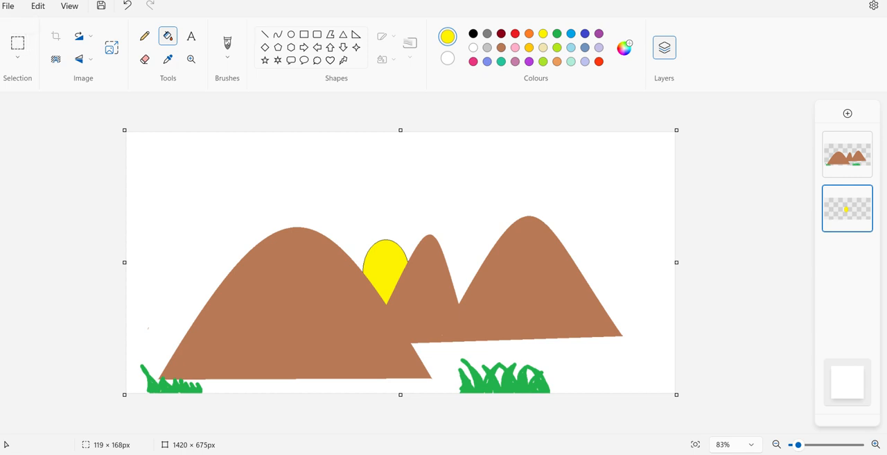
- Draw a yellow circle outline about 92 × 89 px above the hills on the lower layer and move it beside the left hill's peak
{"action": "left_click", "coordinate": [291, 34]}
{"action": "left_click_drag", "start_coordinate": [318, 167], "coordinate": [354, 201]}
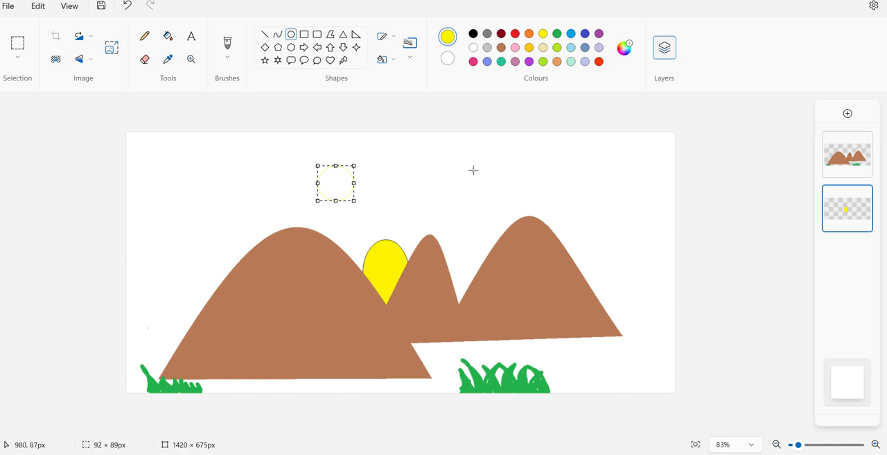
{"action": "key", "text": "ctrl+a"}
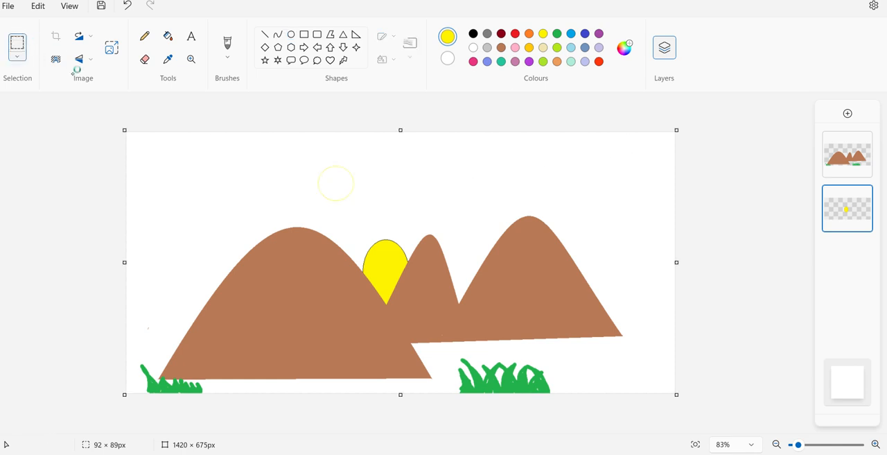
{"action": "left_click_drag", "start_coordinate": [307, 156], "coordinate": [373, 212]}
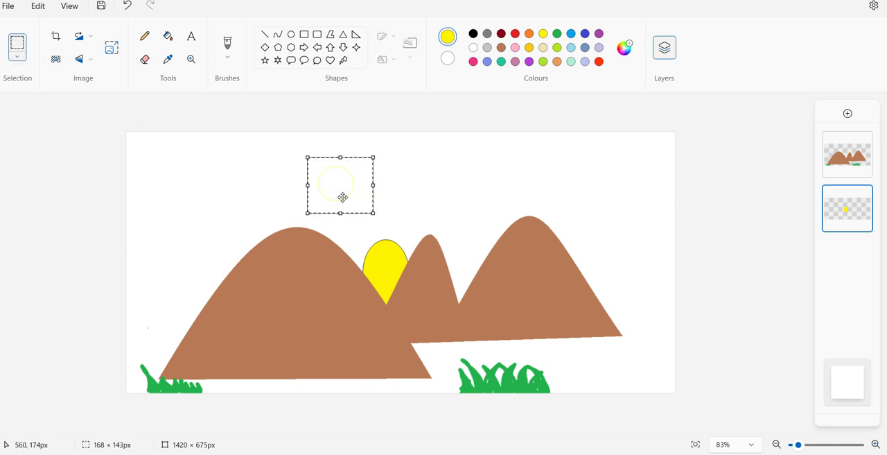
{"action": "left_click_drag", "start_coordinate": [338, 184], "coordinate": [224, 226]}
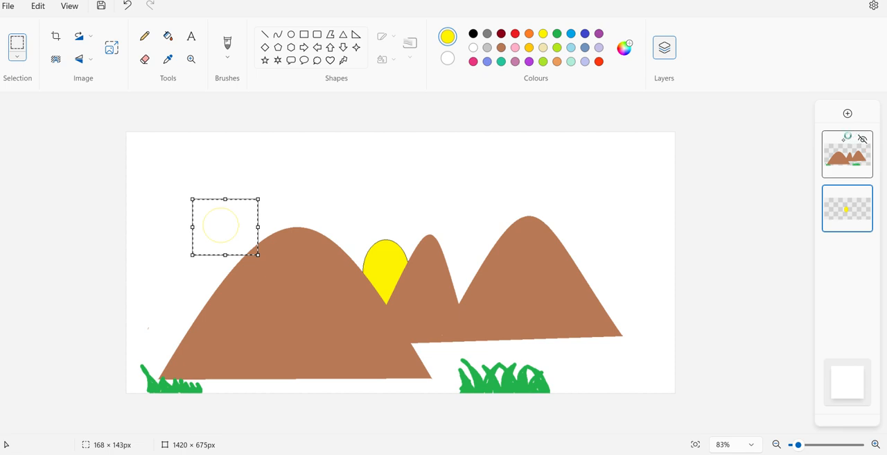
- Make the hills layer active and try to move the yellow circle outline from that layer
{"action": "left_click", "coordinate": [846, 154]}
{"action": "mouse_move", "coordinate": [222, 224]}
{"action": "left_mouse_down"}
{"action": "mouse_move", "coordinate": [269, 293]}
{"action": "mouse_move", "coordinate": [225, 228]}
{"action": "left_mouse_up"}
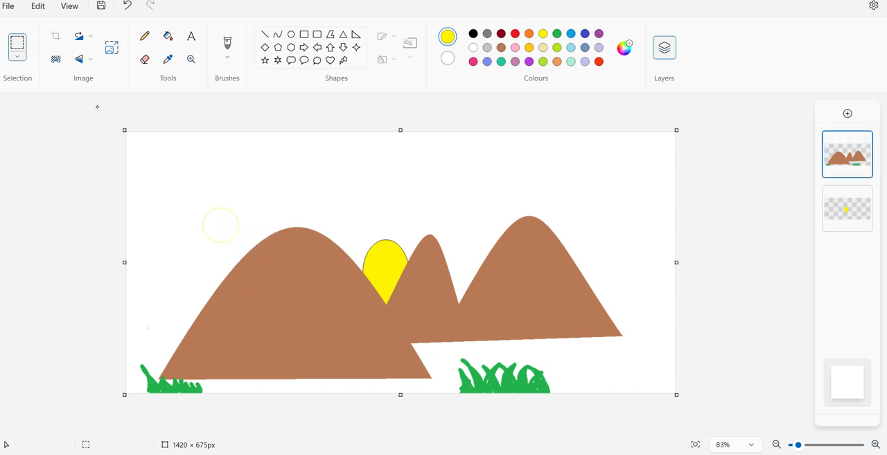
{"action": "left_click_drag", "start_coordinate": [185, 191], "coordinate": [226, 226]}
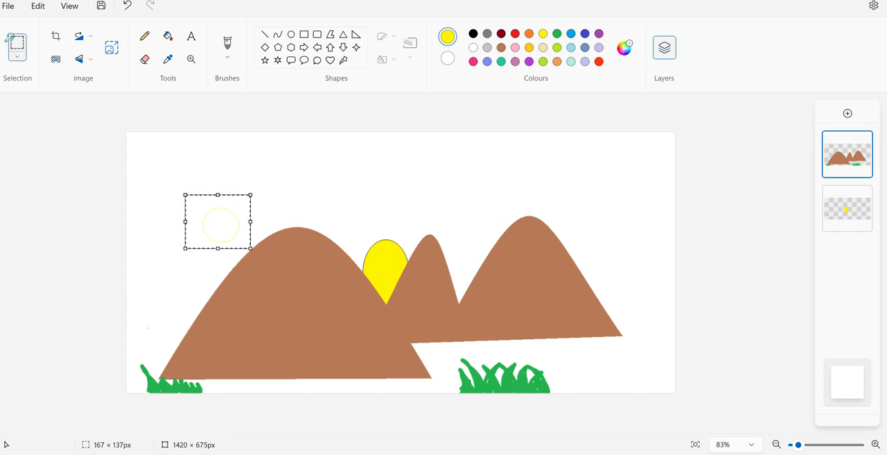
{"action": "left_click_drag", "start_coordinate": [320, 189], "coordinate": [324, 187]}
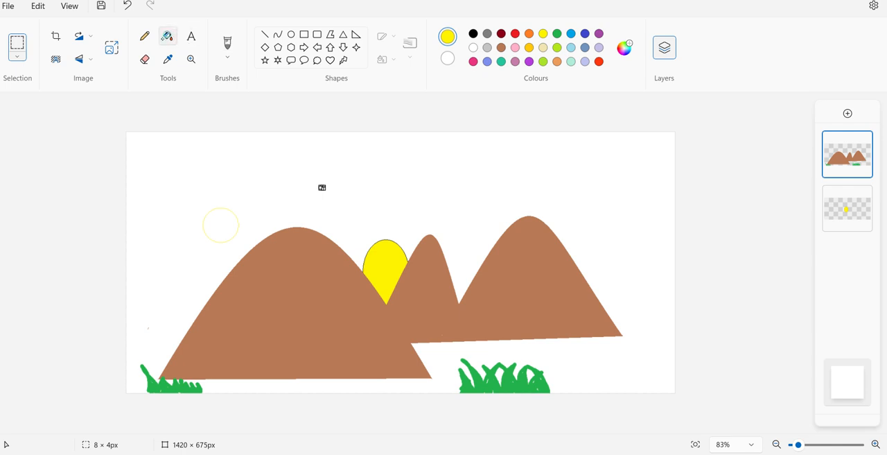
- Draw a yellow oval outline about 80 × 67 px on the hills layer and move it to the sky beyond the right hill
{"action": "left_click", "coordinate": [291, 34]}
{"action": "left_click_drag", "start_coordinate": [347, 178], "coordinate": [379, 204]}
{"action": "key", "text": "ctrl+a"}
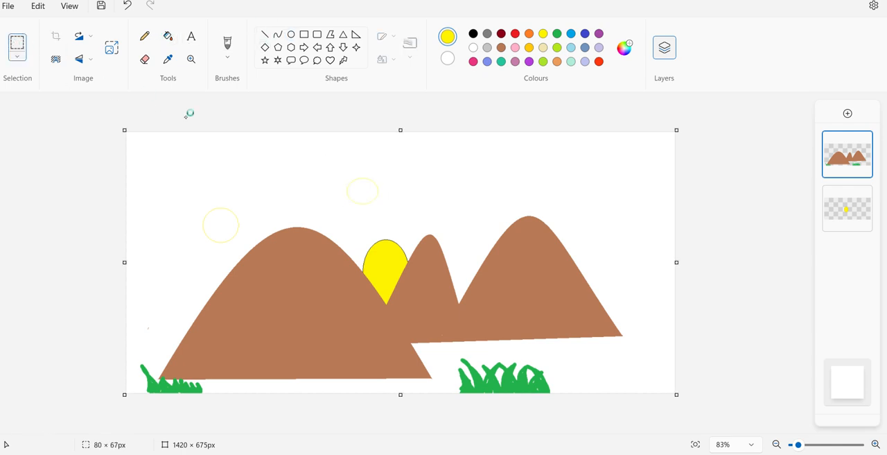
{"action": "left_click_drag", "start_coordinate": [346, 170], "coordinate": [404, 215]}
{"action": "mouse_move", "coordinate": [364, 189]}
{"action": "left_mouse_down"}
{"action": "mouse_move", "coordinate": [366, 214]}
{"action": "mouse_move", "coordinate": [314, 245]}
{"action": "mouse_move", "coordinate": [303, 284]}
{"action": "mouse_move", "coordinate": [263, 298]}
{"action": "mouse_move", "coordinate": [280, 340]}
{"action": "mouse_move", "coordinate": [249, 327]}
{"action": "mouse_move", "coordinate": [338, 338]}
{"action": "mouse_move", "coordinate": [454, 328]}
{"action": "mouse_move", "coordinate": [527, 268]}
{"action": "mouse_move", "coordinate": [503, 268]}
{"action": "mouse_move", "coordinate": [541, 234]}
{"action": "mouse_move", "coordinate": [514, 201]}
{"action": "mouse_move", "coordinate": [457, 279]}
{"action": "mouse_move", "coordinate": [282, 242]}
{"action": "mouse_move", "coordinate": [179, 309]}
{"action": "mouse_move", "coordinate": [314, 286]}
{"action": "mouse_move", "coordinate": [603, 312]}
{"action": "mouse_move", "coordinate": [653, 264]}
{"action": "mouse_move", "coordinate": [616, 308]}
{"action": "mouse_move", "coordinate": [634, 225]}
{"action": "left_mouse_up"}
- Make the lower layer active and try to move the oval outline beyond the right hill from that layer
{"action": "left_click", "coordinate": [838, 203]}
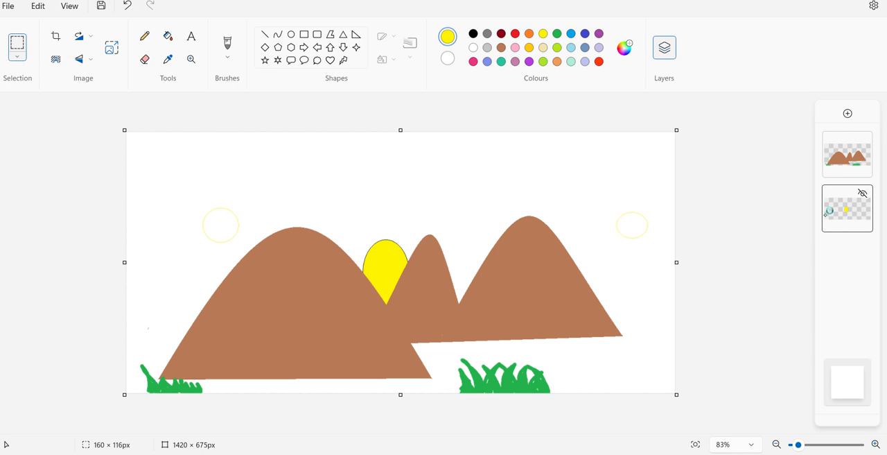
{"action": "left_click", "coordinate": [628, 226]}
{"action": "key", "text": "ctrl+a"}
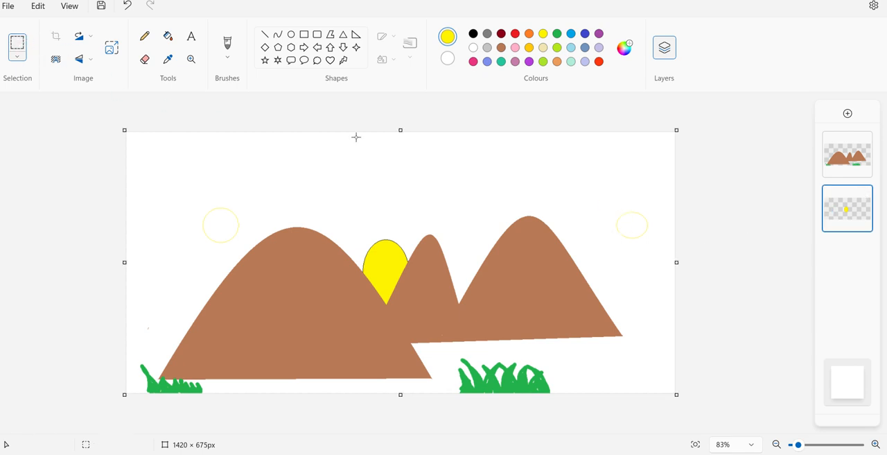
{"action": "mouse_move", "coordinate": [604, 205]}
{"action": "left_mouse_down"}
{"action": "mouse_move", "coordinate": [639, 255]}
{"action": "mouse_move", "coordinate": [669, 250]}
{"action": "left_mouse_up"}
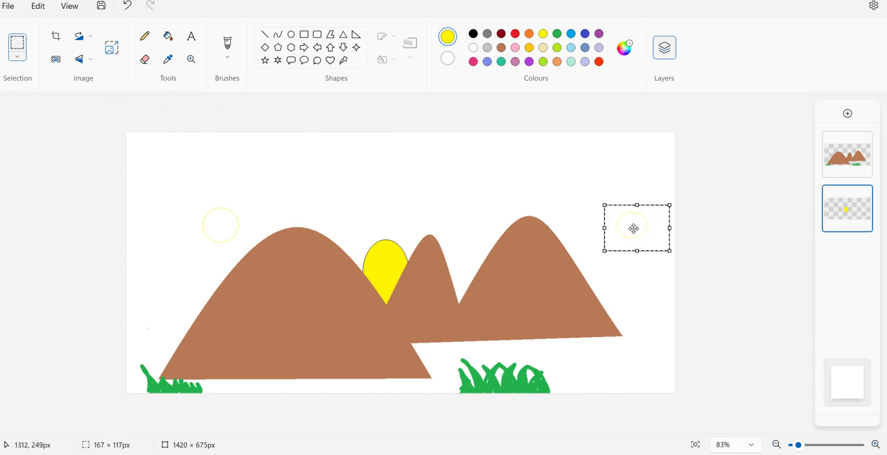
{"action": "mouse_move", "coordinate": [633, 228]}
{"action": "left_mouse_down"}
{"action": "mouse_move", "coordinate": [543, 232]}
{"action": "mouse_move", "coordinate": [623, 225]}
{"action": "left_mouse_up"}
{"action": "left_click", "coordinate": [598, 163]}
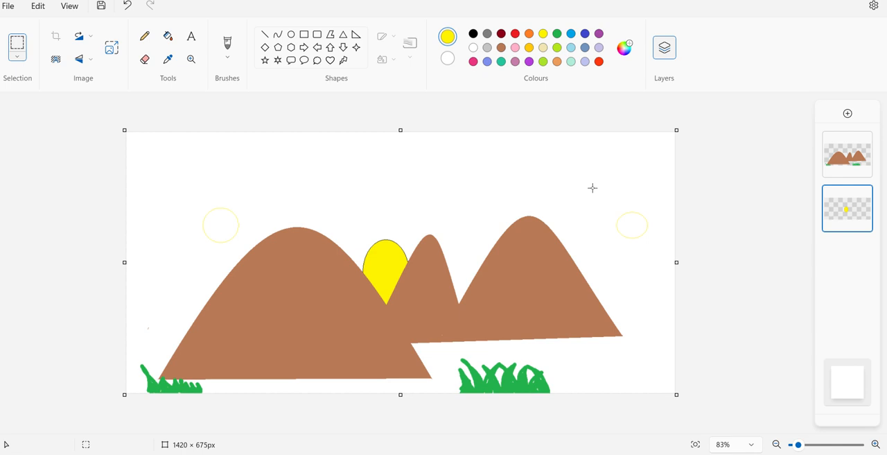
- Erase most of the yellow circle outline beside the left hill on the lower layer, using a larger eraser size
{"action": "left_click", "coordinate": [144, 59]}
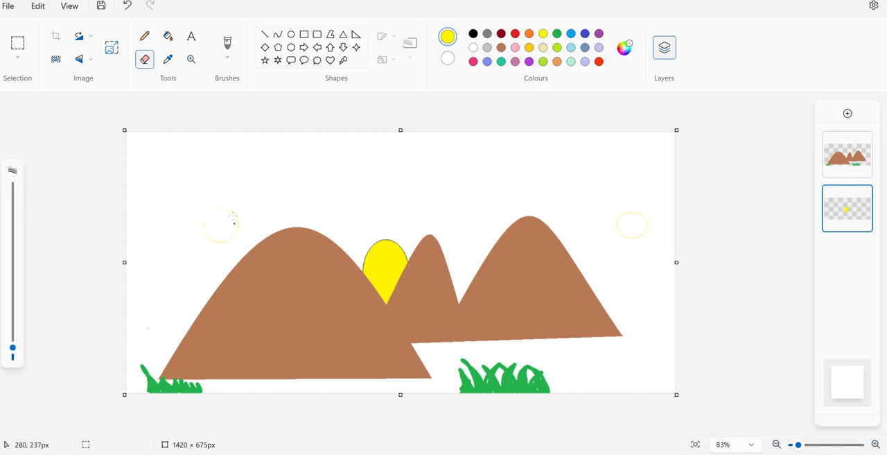
{"action": "left_click_drag", "start_coordinate": [12, 347], "coordinate": [12, 340]}
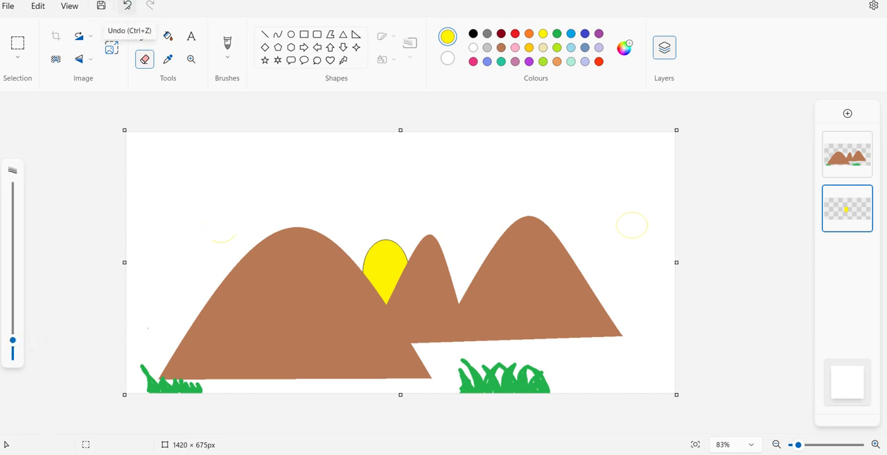
- Undo the eraser strokes and both unfilled yellow outlines, keeping the filled oval behind the hills
{"action": "left_click", "coordinate": [128, 7]}
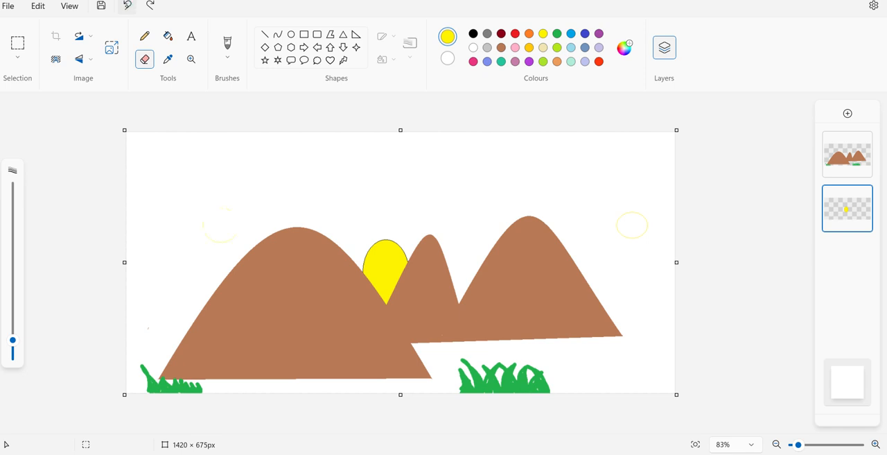
{"action": "left_click", "coordinate": [127, 7]}
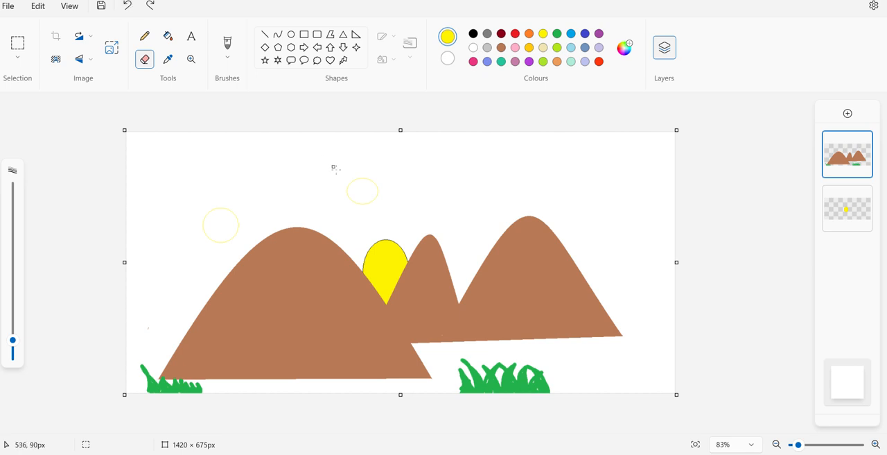
{"action": "left_click", "coordinate": [127, 7]}
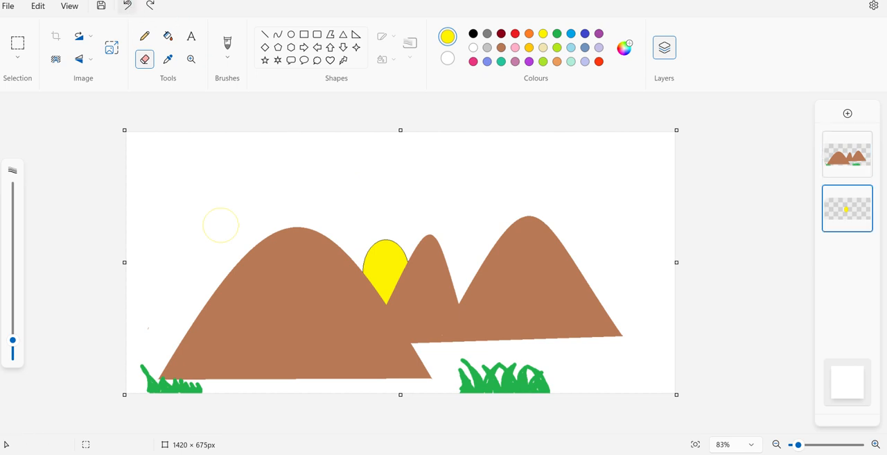
{"action": "left_click", "coordinate": [129, 5]}
{"action": "left_click", "coordinate": [14, 6]}
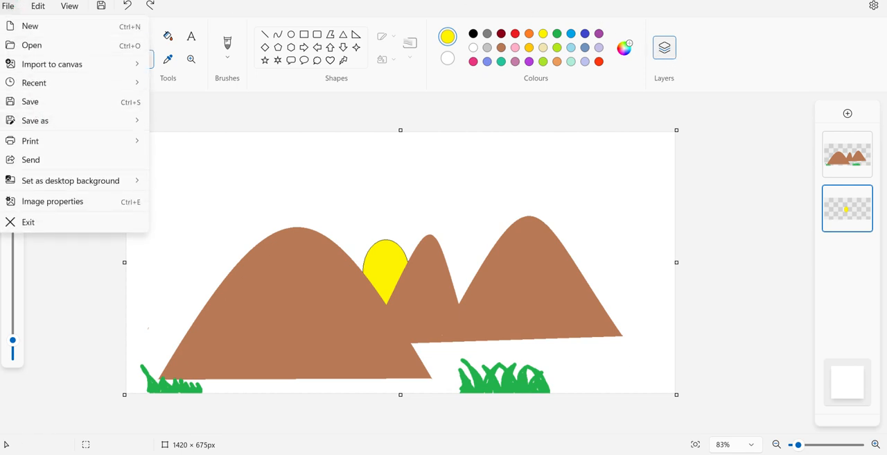
{"action": "left_click", "coordinate": [240, 192]}
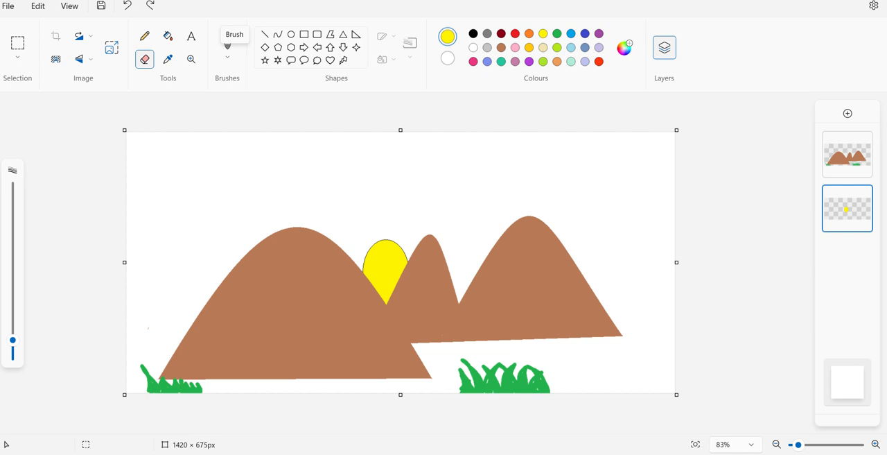
- Create a text box about 563 × 94 px in the sky above the hills with font size 24
{"action": "left_click", "coordinate": [191, 37]}
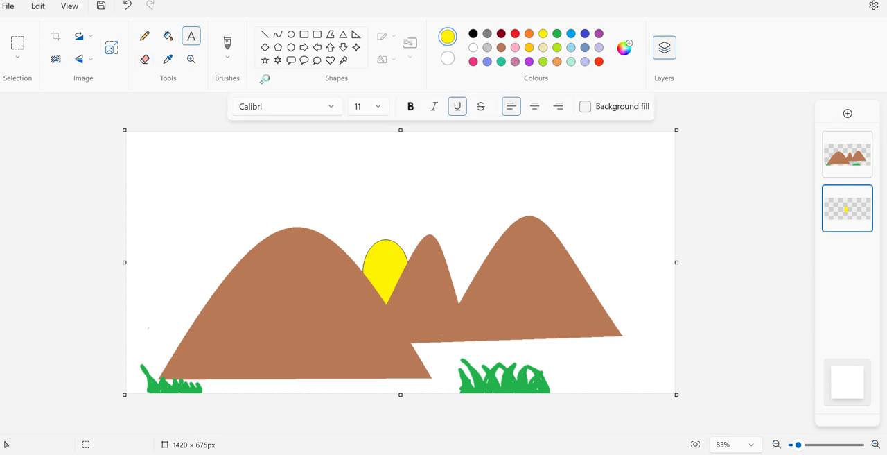
{"action": "left_click_drag", "start_coordinate": [299, 164], "coordinate": [517, 201]}
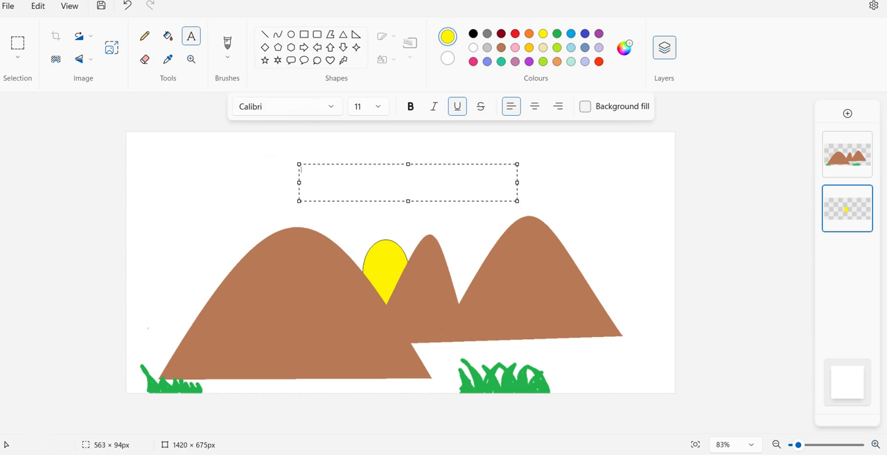
{"action": "left_click", "coordinate": [378, 106]}
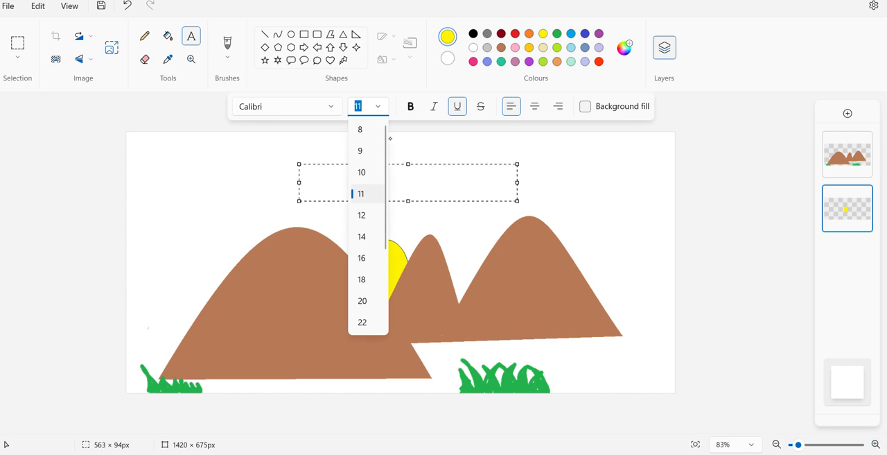
{"action": "scroll", "coordinate": [385, 138], "scroll_direction": "down", "scroll_amount": 2}
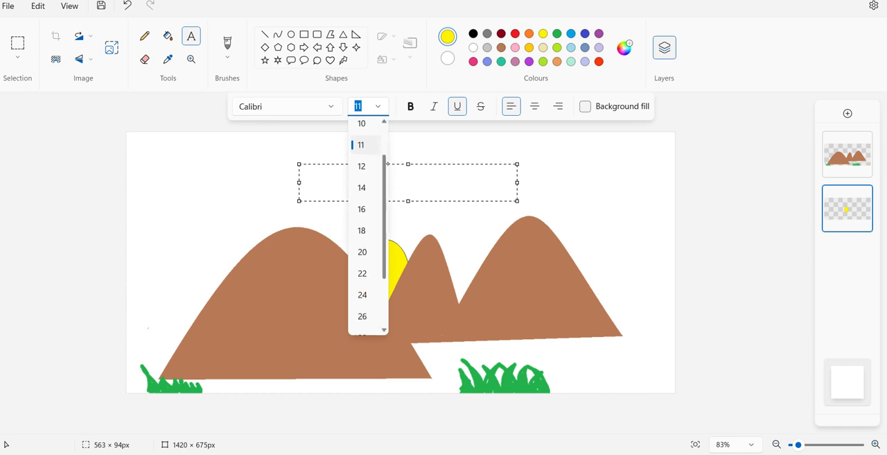
{"action": "left_click", "coordinate": [372, 295]}
{"action": "left_click_drag", "start_coordinate": [319, 189], "coordinate": [322, 191]}
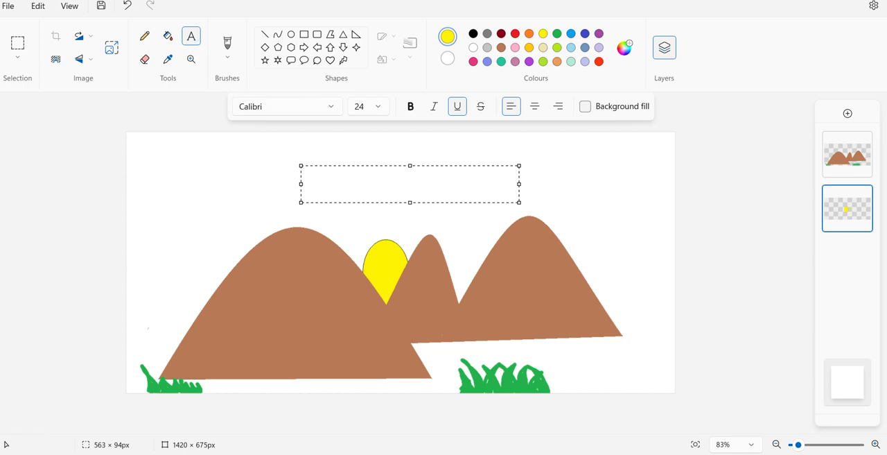
- Enter the underlined yellow text "subscribe" in the text box above the hills and place it on the canvas
{"action": "type", "text": "subscribe"}
{"action": "left_click", "coordinate": [263, 178]}
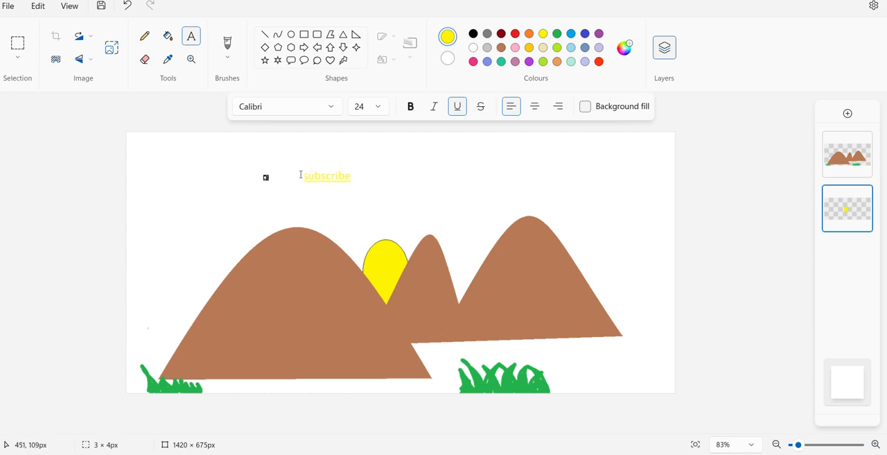